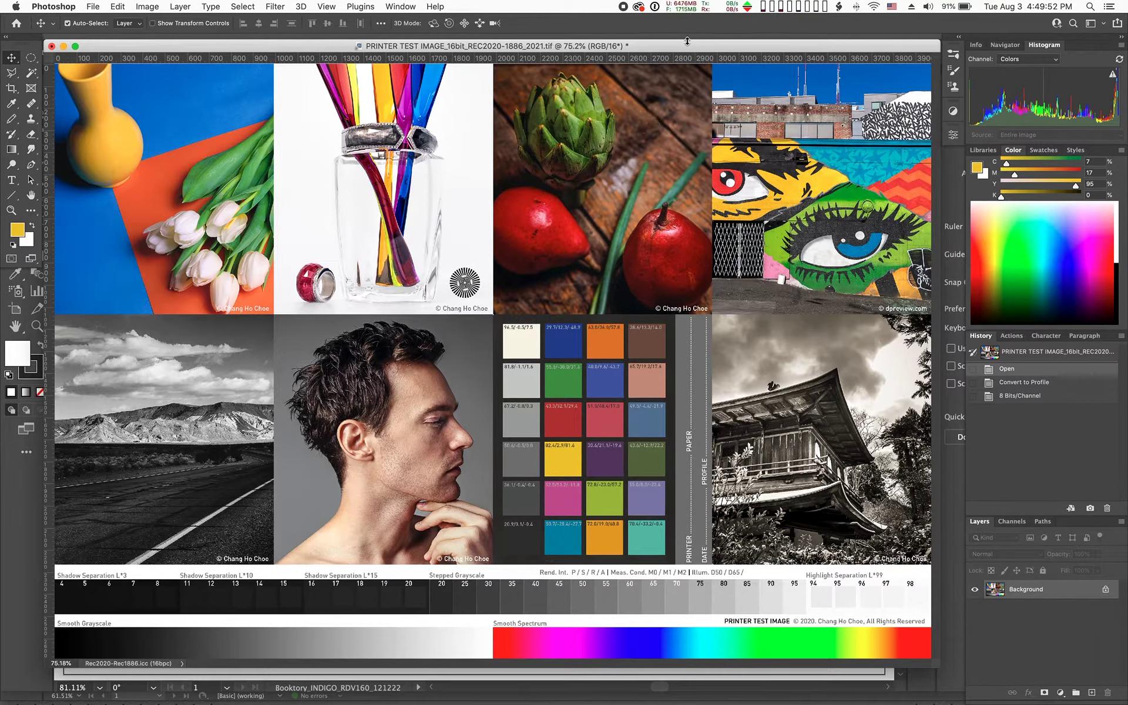
left_click_drag(683, 49, 687, 57)
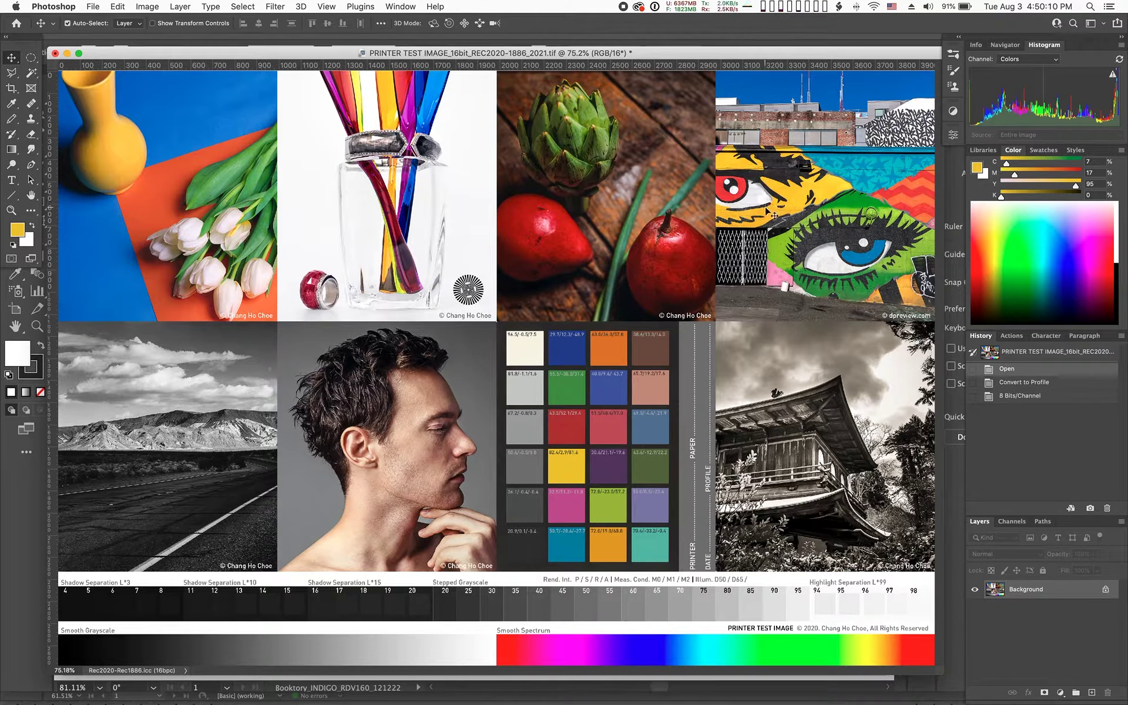
left_click_drag(698, 53, 701, 57)
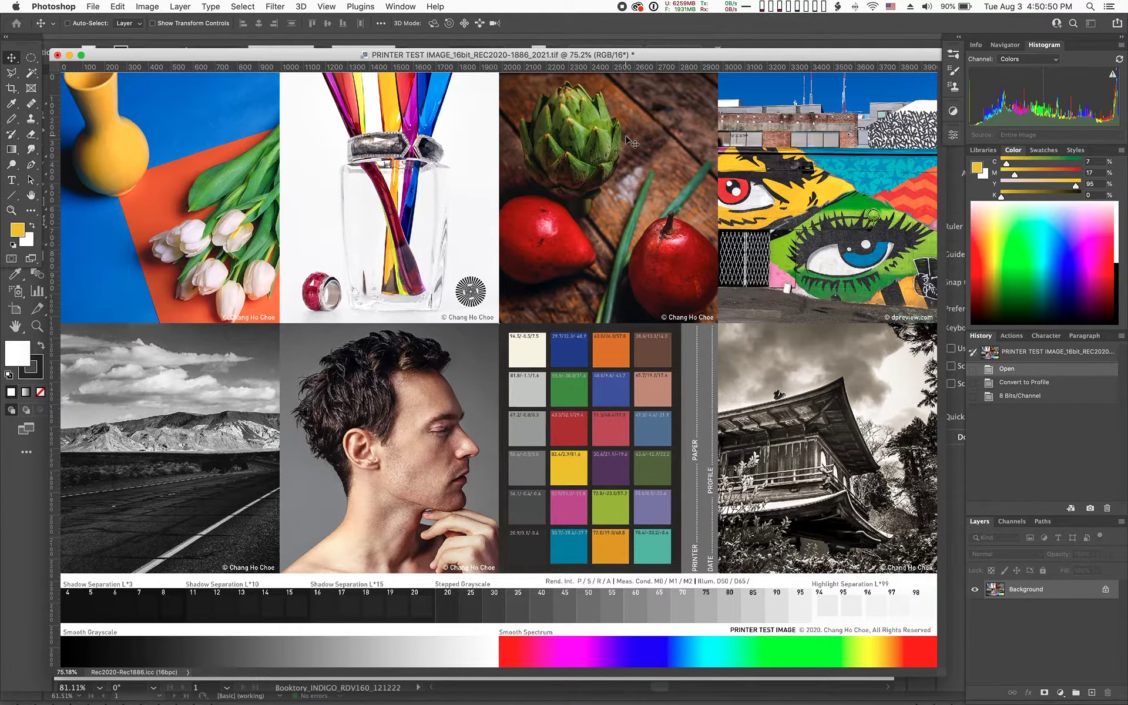
- Create a new 29.7 x 21 cm CMYK document at 360 ppi with the Coated GRACoL 2006 profile, and uncover the test image window
key("super+n")
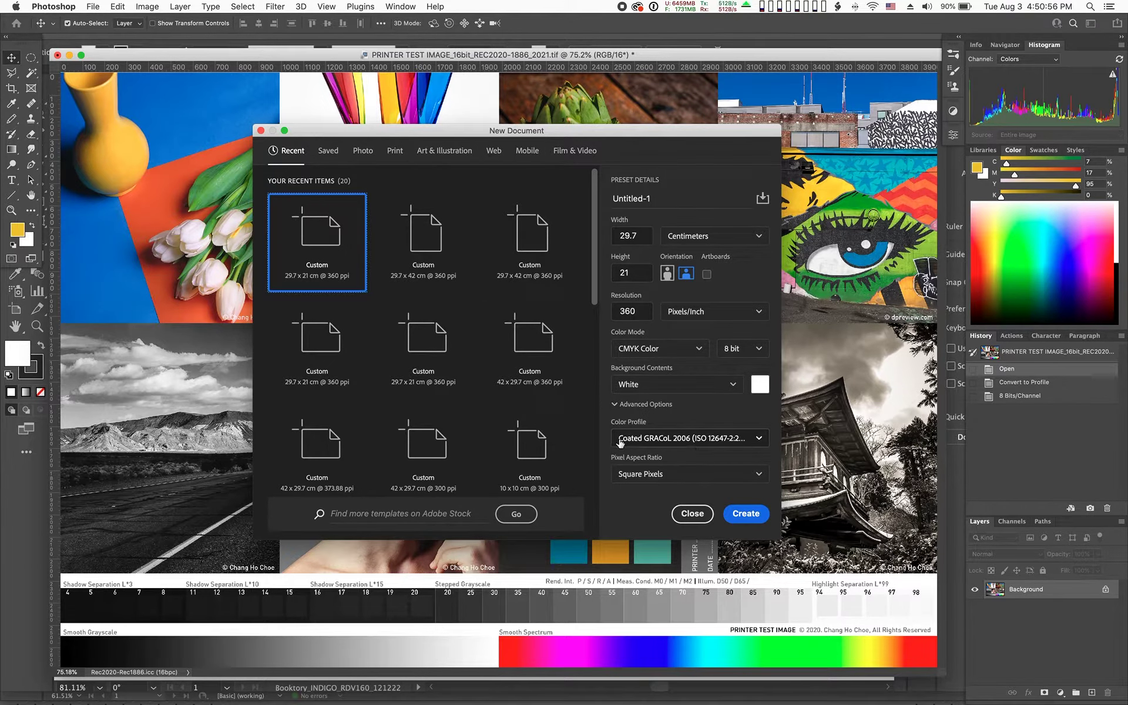
left_click(747, 514)
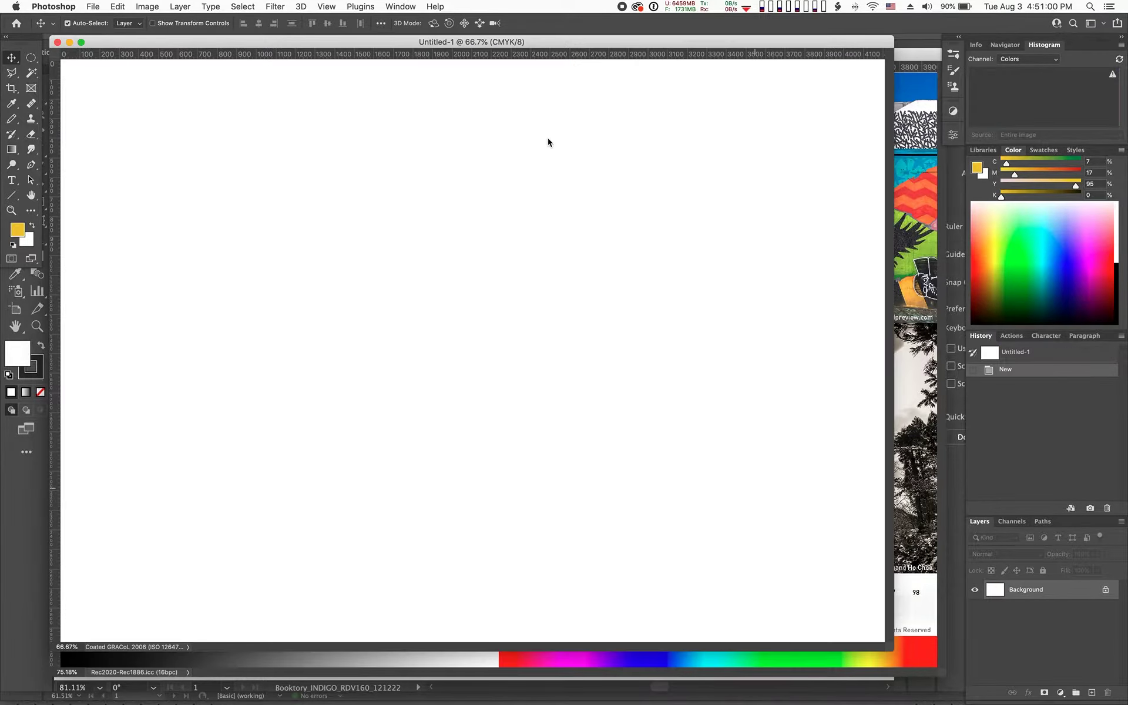
left_click_drag(668, 44, 675, 123)
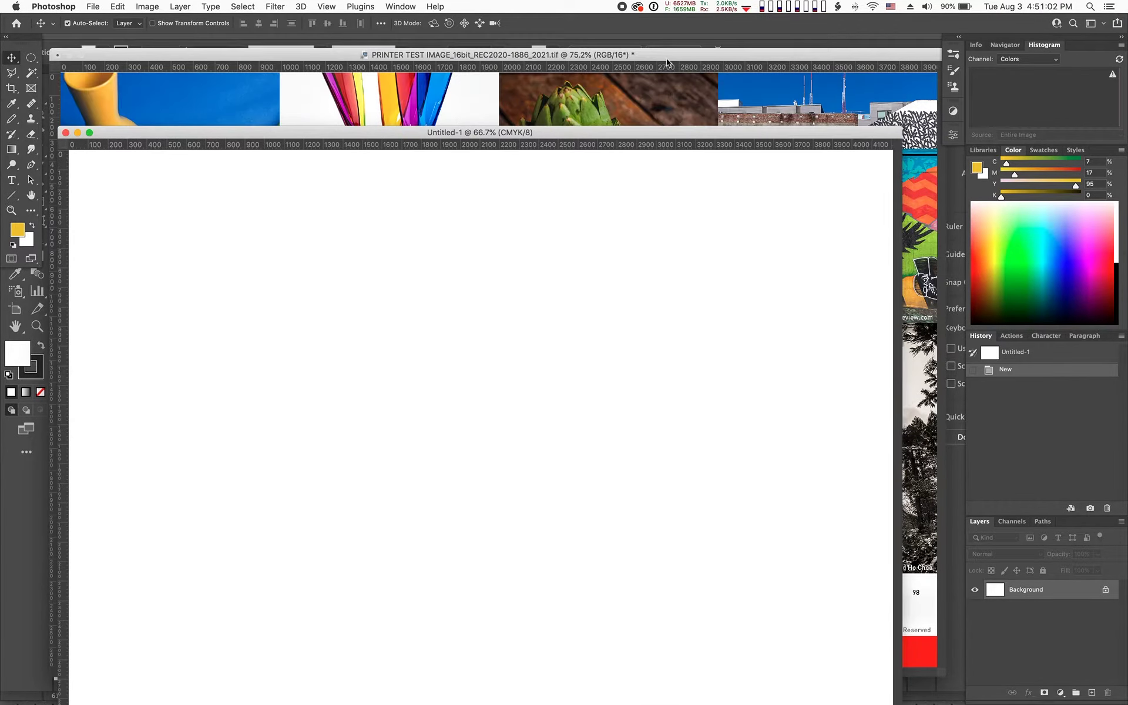
- Copy the REC2020 printer test image into the new CMYK document as a layer and bring the full layout into view
left_click(668, 54)
key("super+minus")
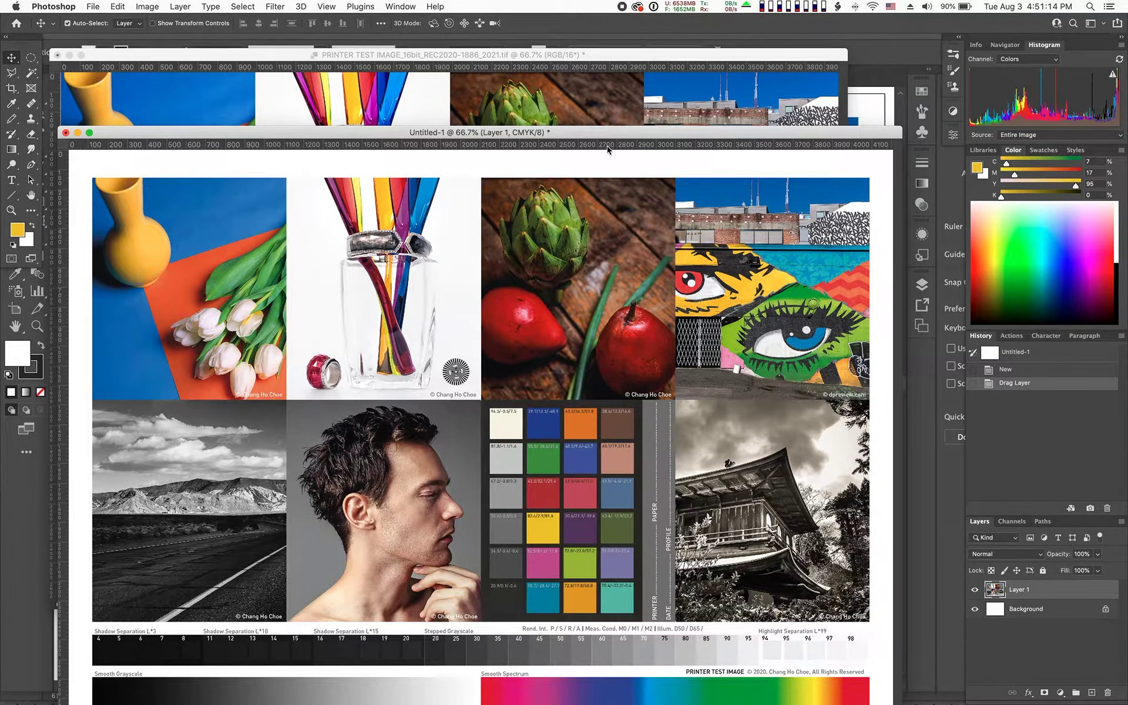
left_click_drag(614, 137, 604, 110)
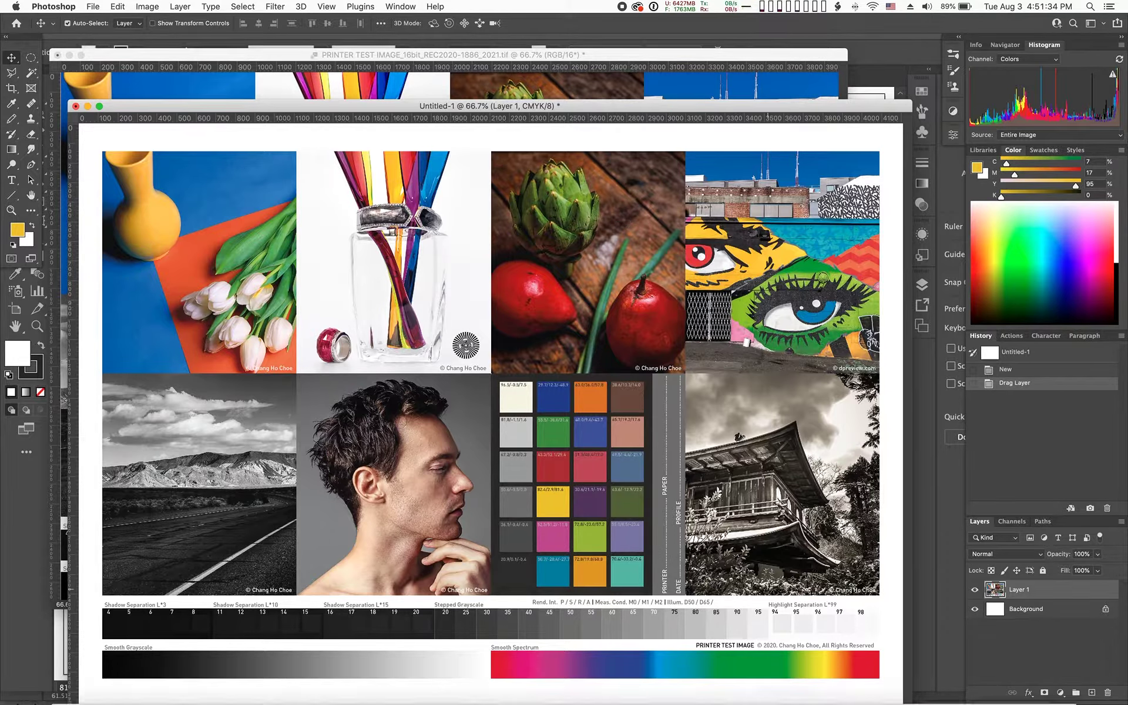
- Switch to Illustrator and view the Save As options for REC2020 in CMYK.pdf without saving
mouse_move(760, 687)
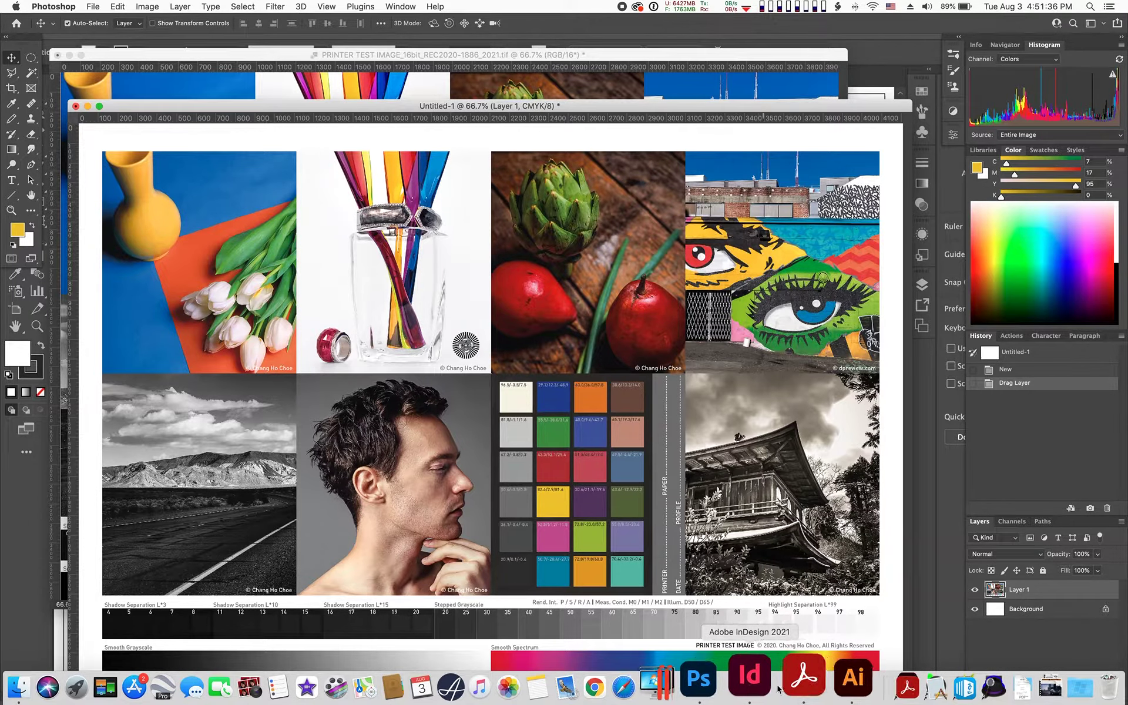
left_click(814, 681)
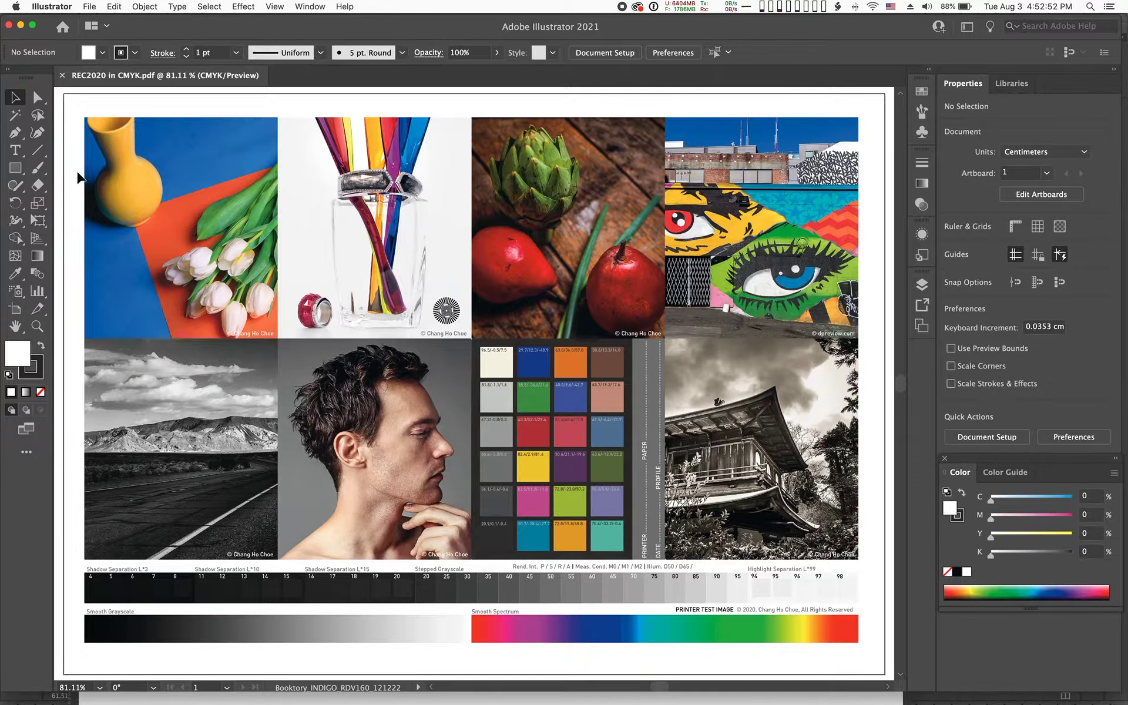
left_click(88, 7)
left_click(92, 8)
key("super+shift+s")
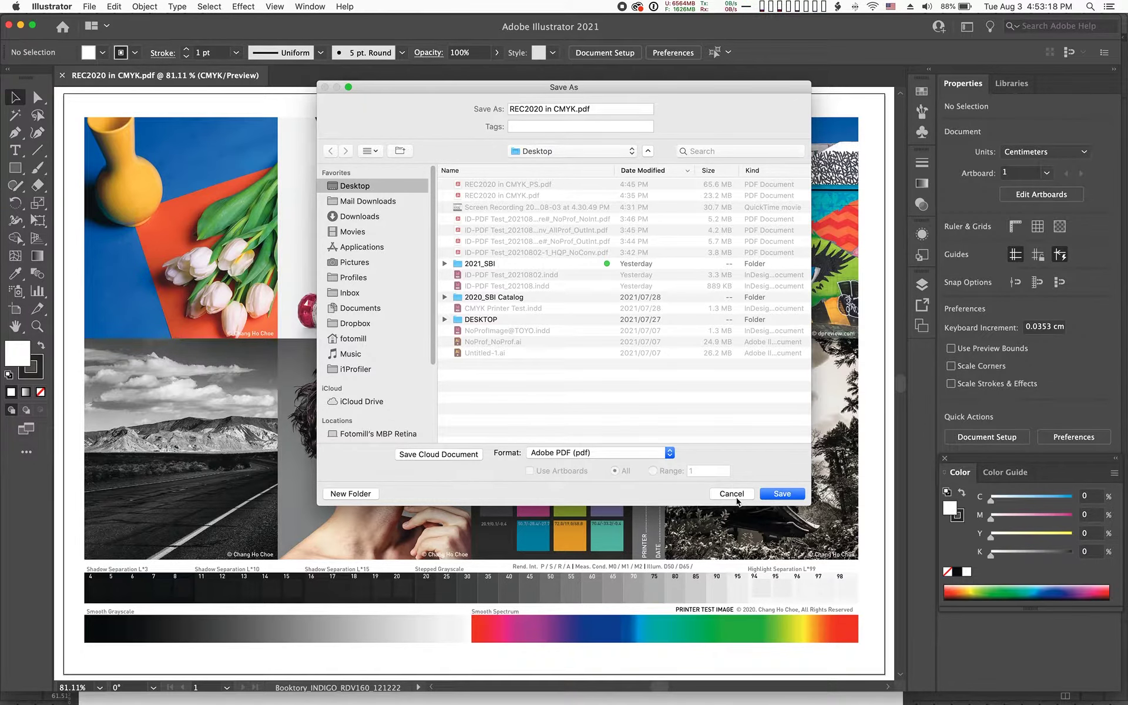
left_click(734, 495)
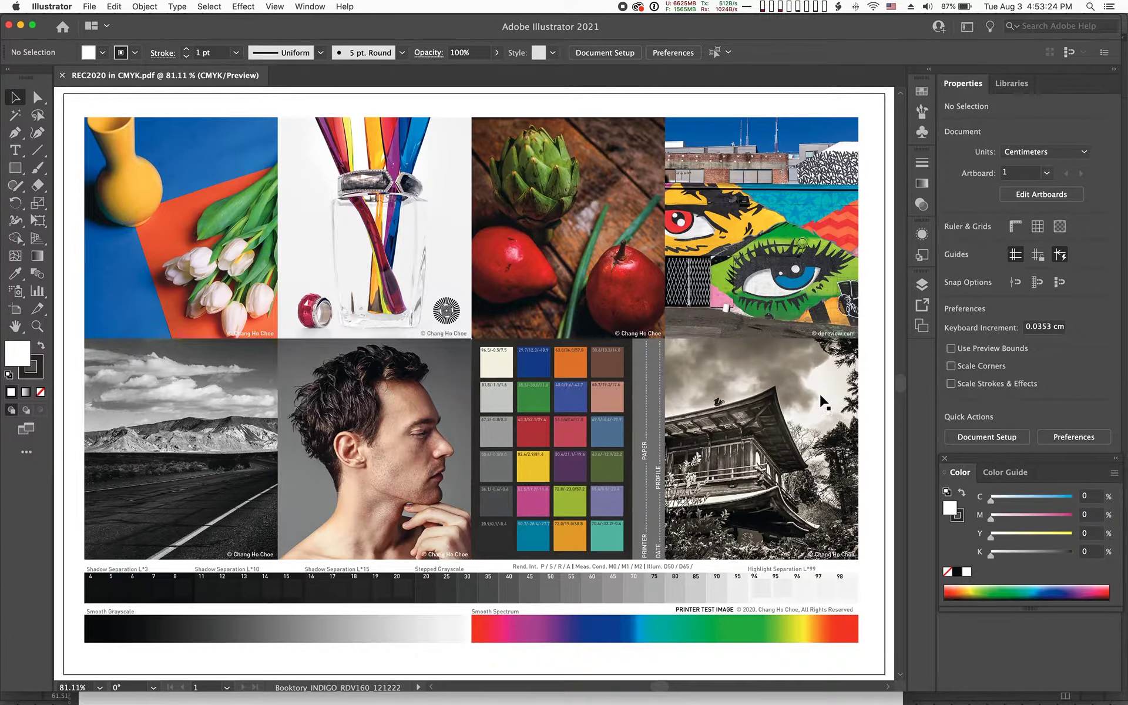
- Open REC2020 in CMYK.pdf from the desktop in Acrobat
key("F11")
left_click(673, 356)
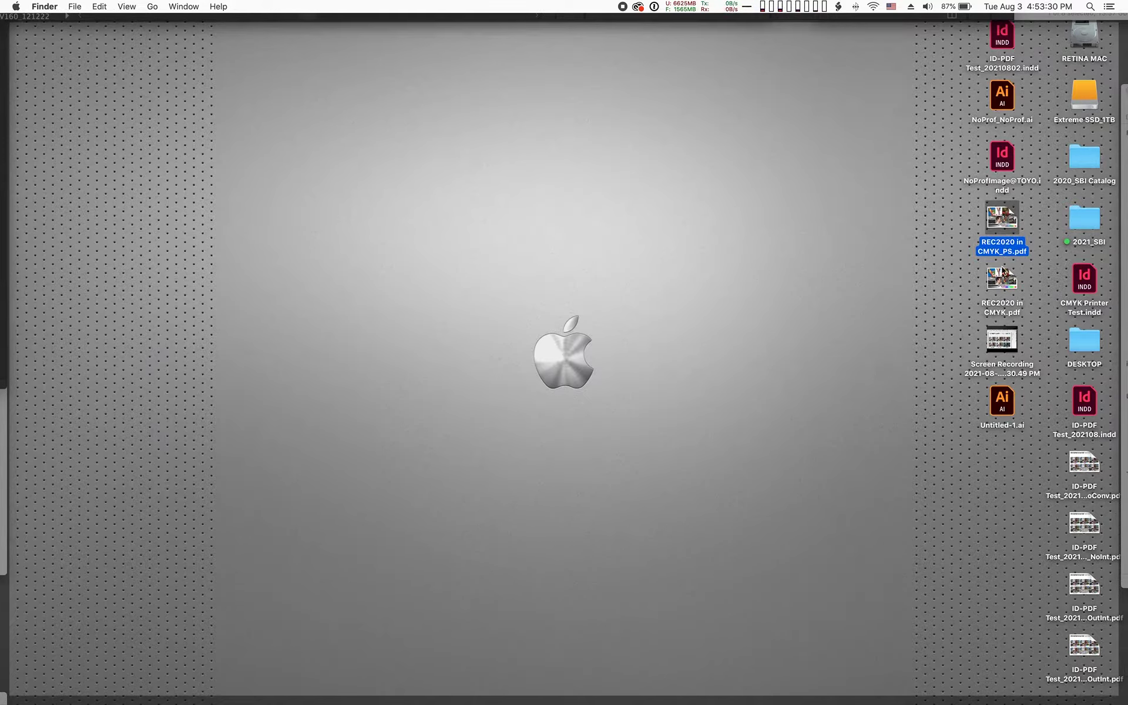
double_click(1001, 285)
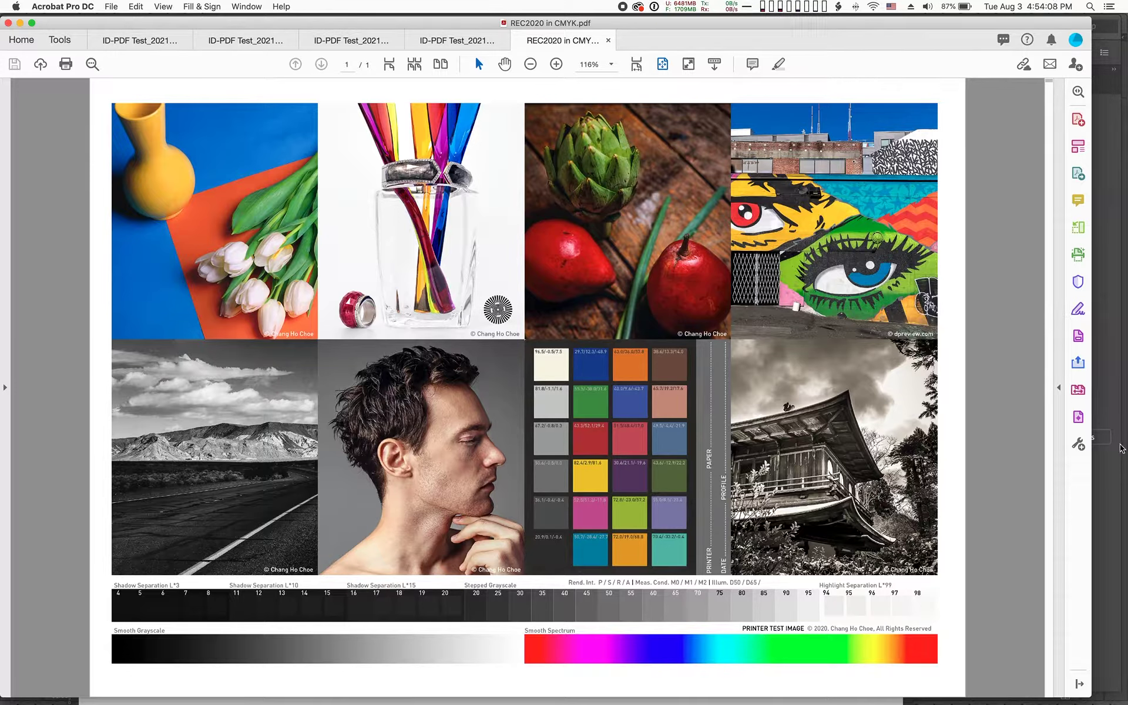
- Inspect the color space of the placed image in Acrobat with Output Preview's Object Inspector, then close the preview
left_click(1078, 417)
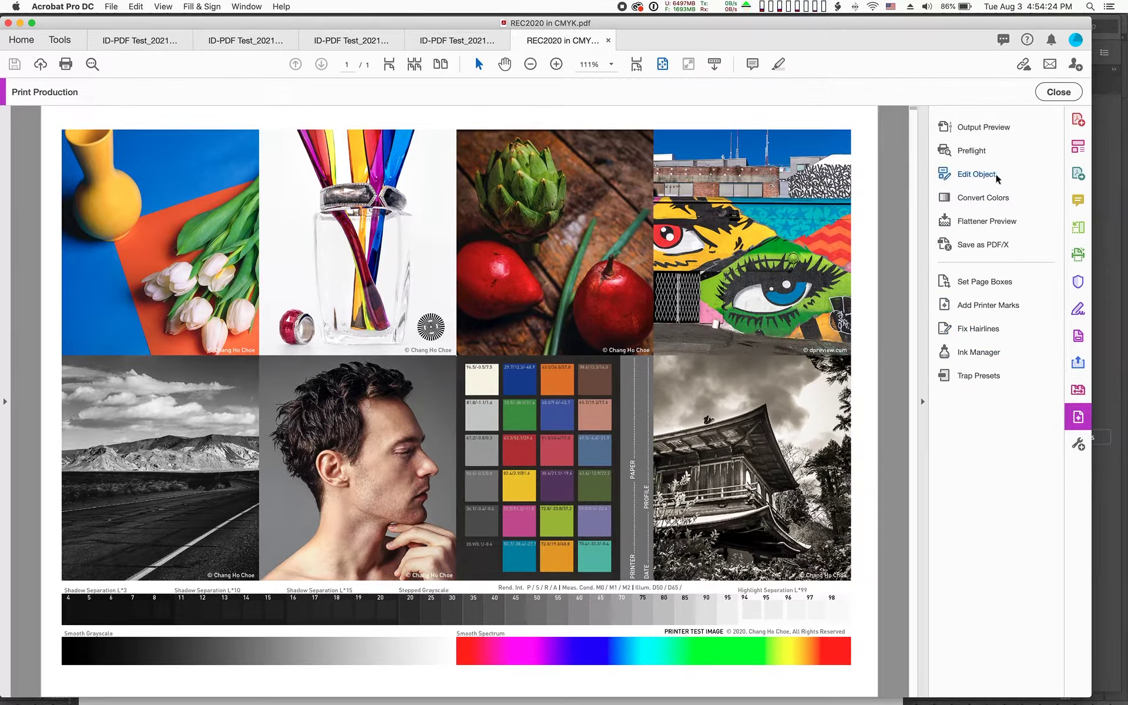
left_click(977, 134)
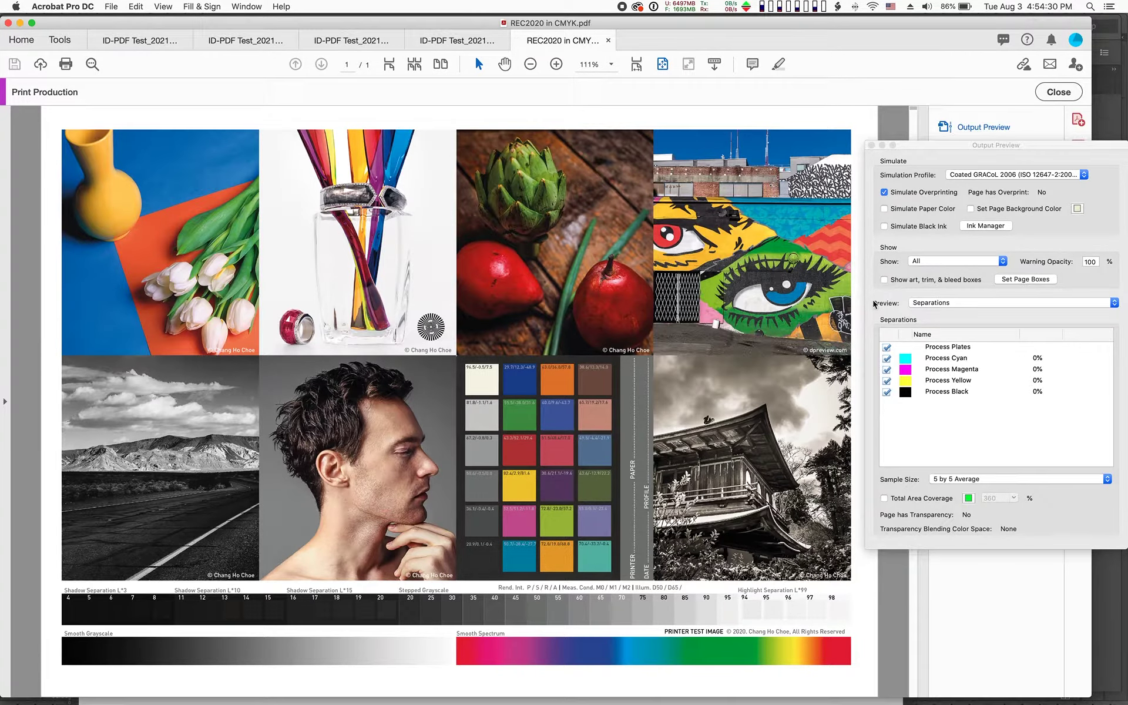
left_click(938, 303)
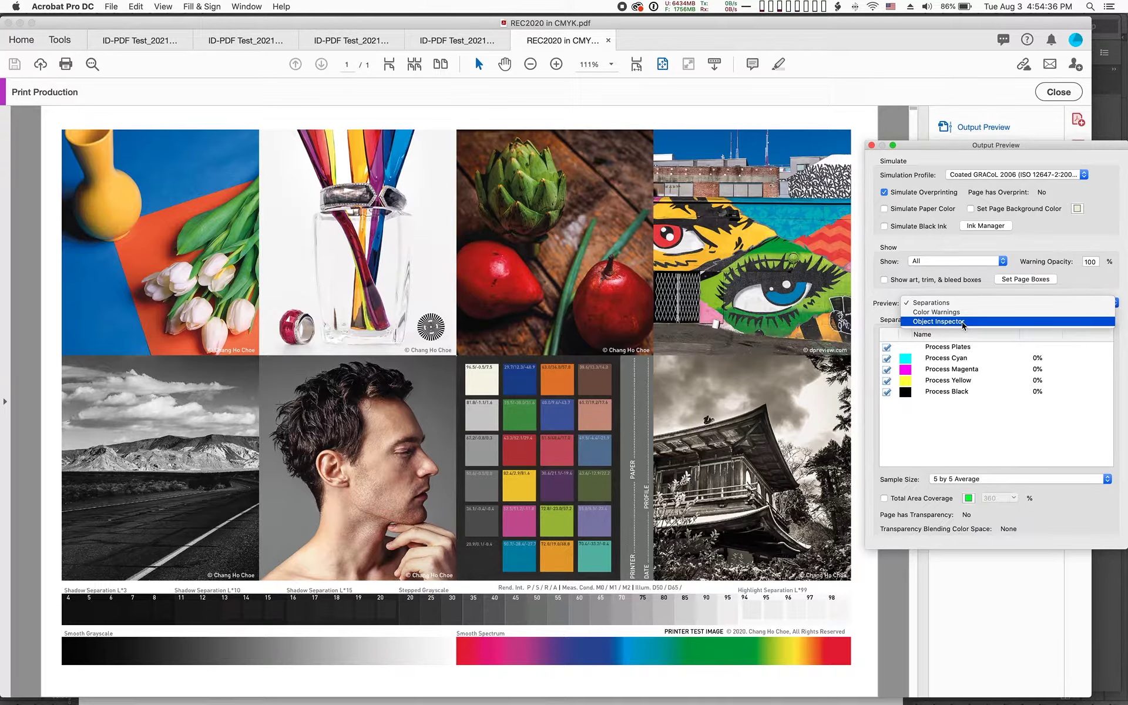
left_click(963, 322)
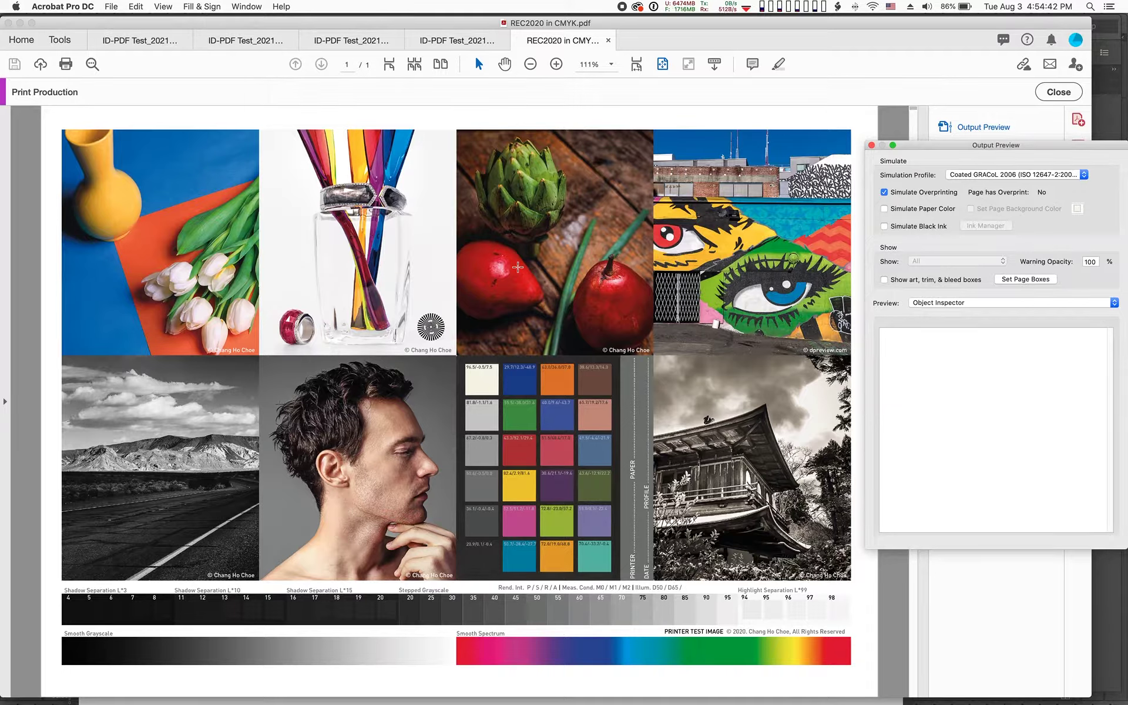
left_click(517, 268)
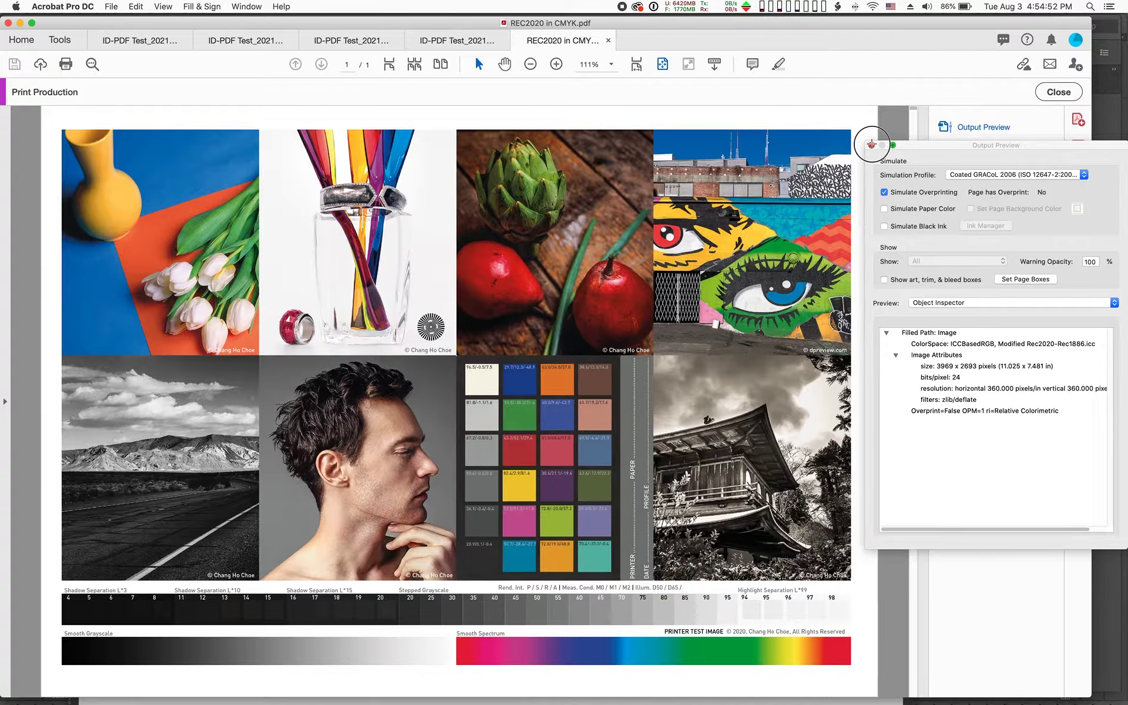
left_click(871, 145)
- Switch to InDesign to view the PDF export test layout with the AdobeRGB, REC2020 and GRACoL images
key("ctrl+Up")
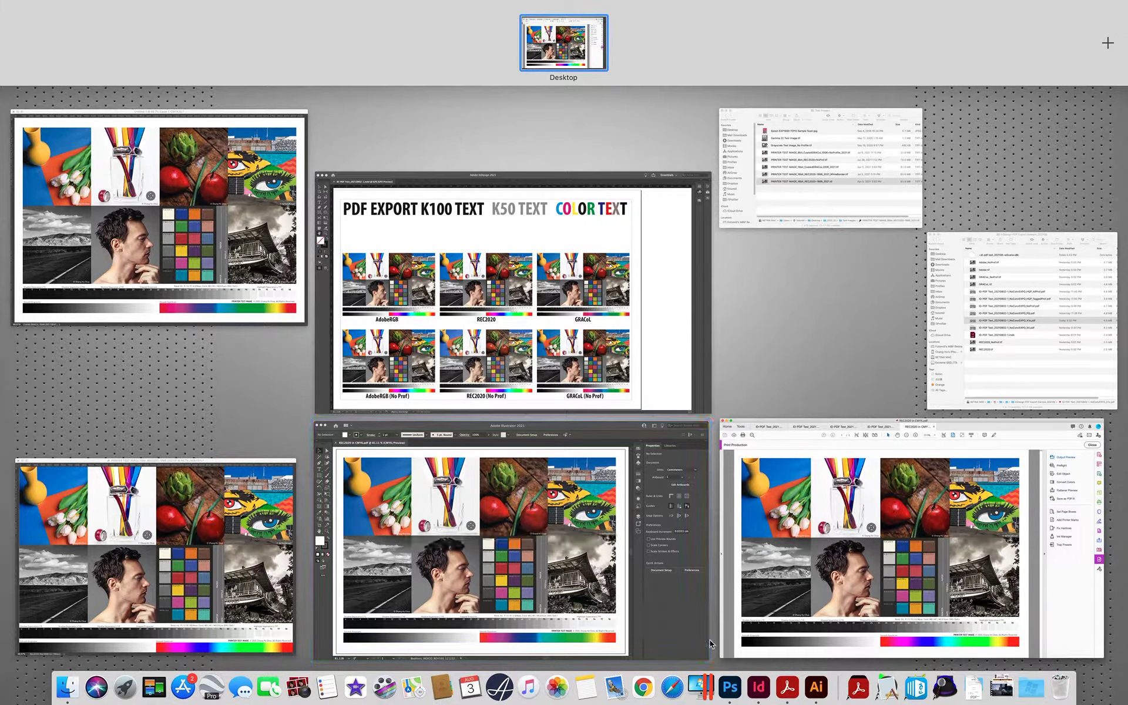
left_click(759, 682)
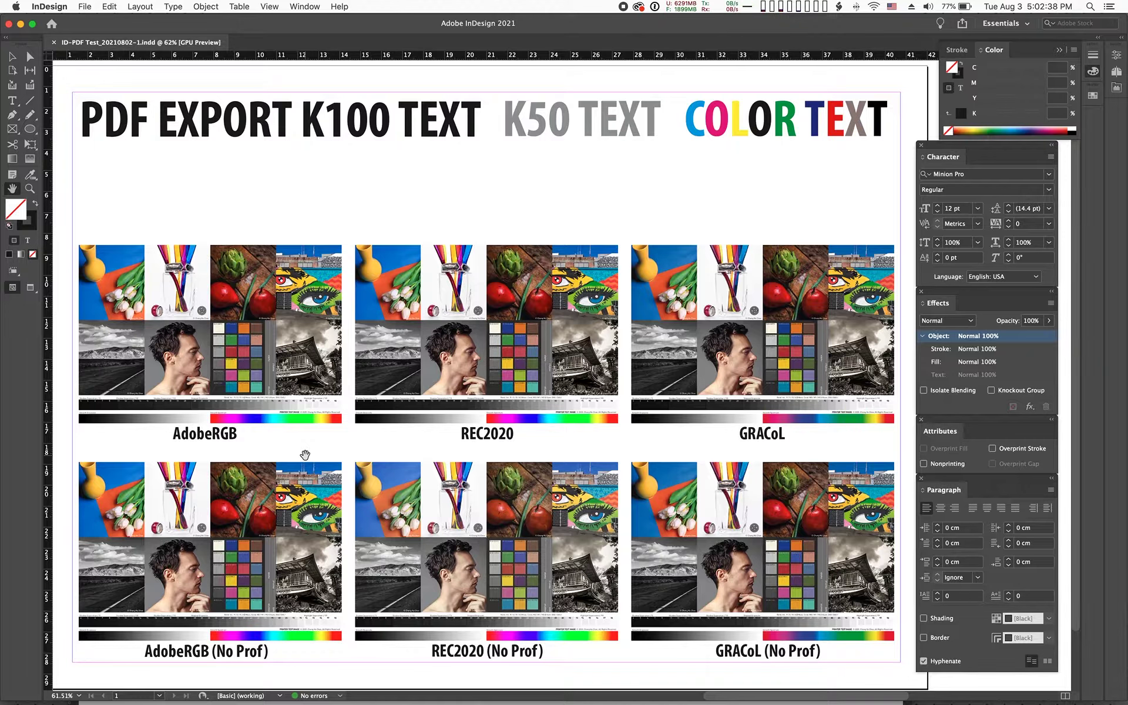
- Switch to Photoshop and close the Untitled-1 CMYK document
mouse_move(276, 702)
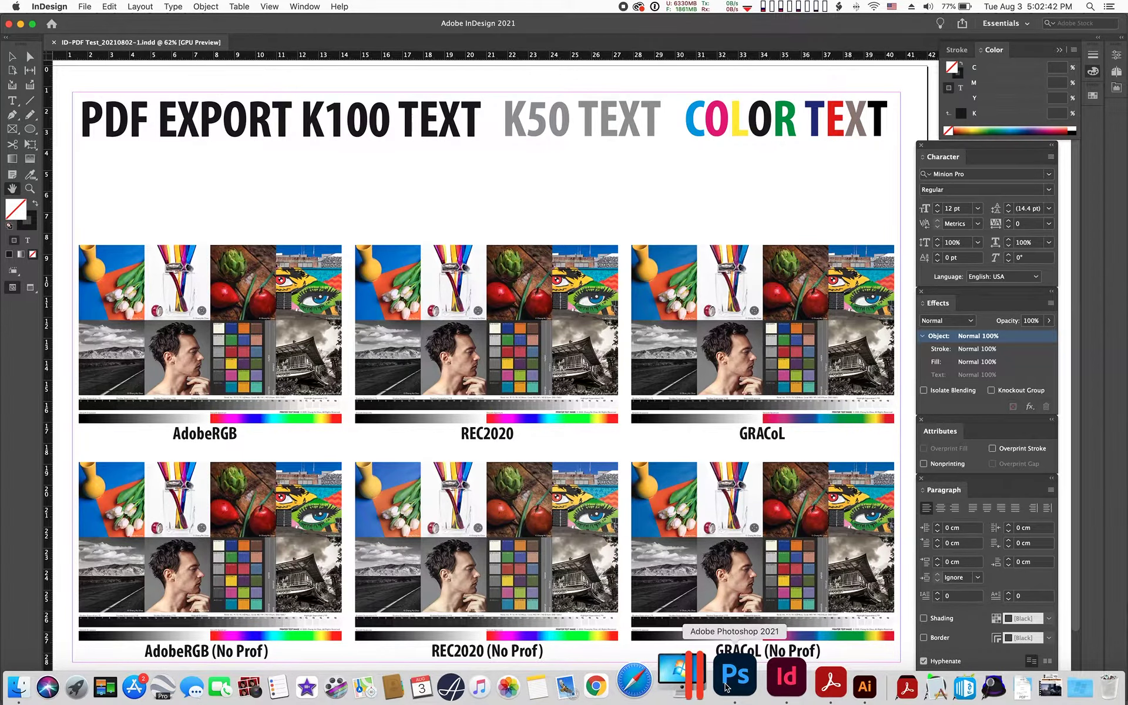
left_click(727, 687)
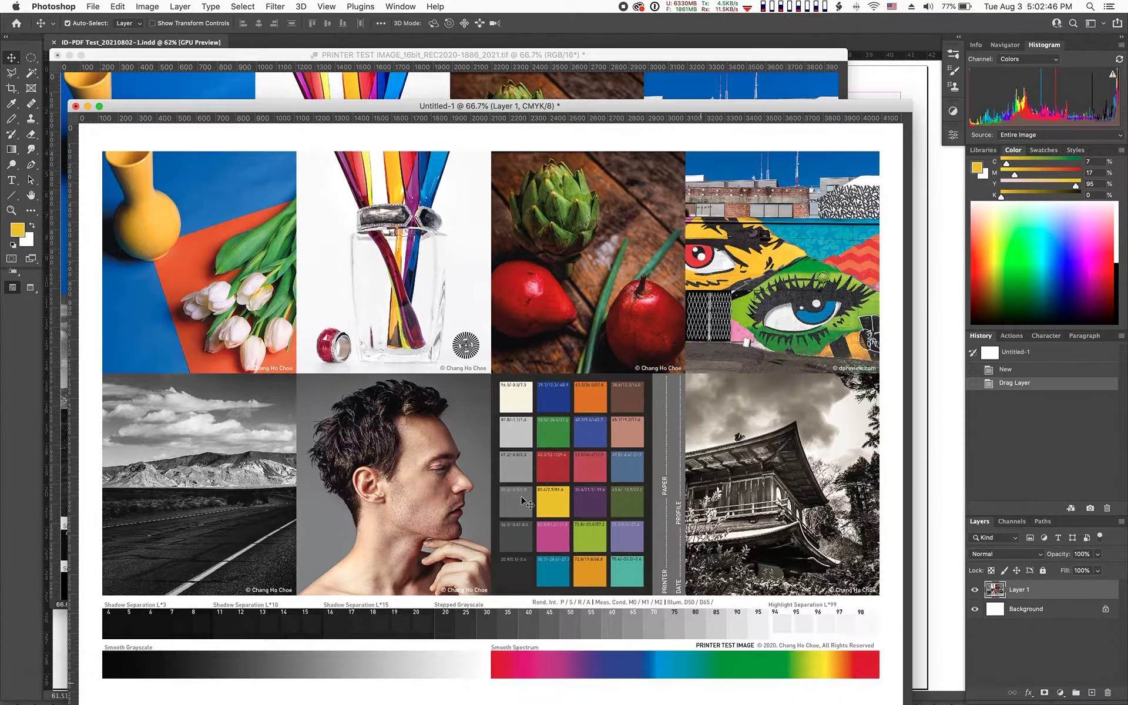
left_click(76, 106)
key("Return")
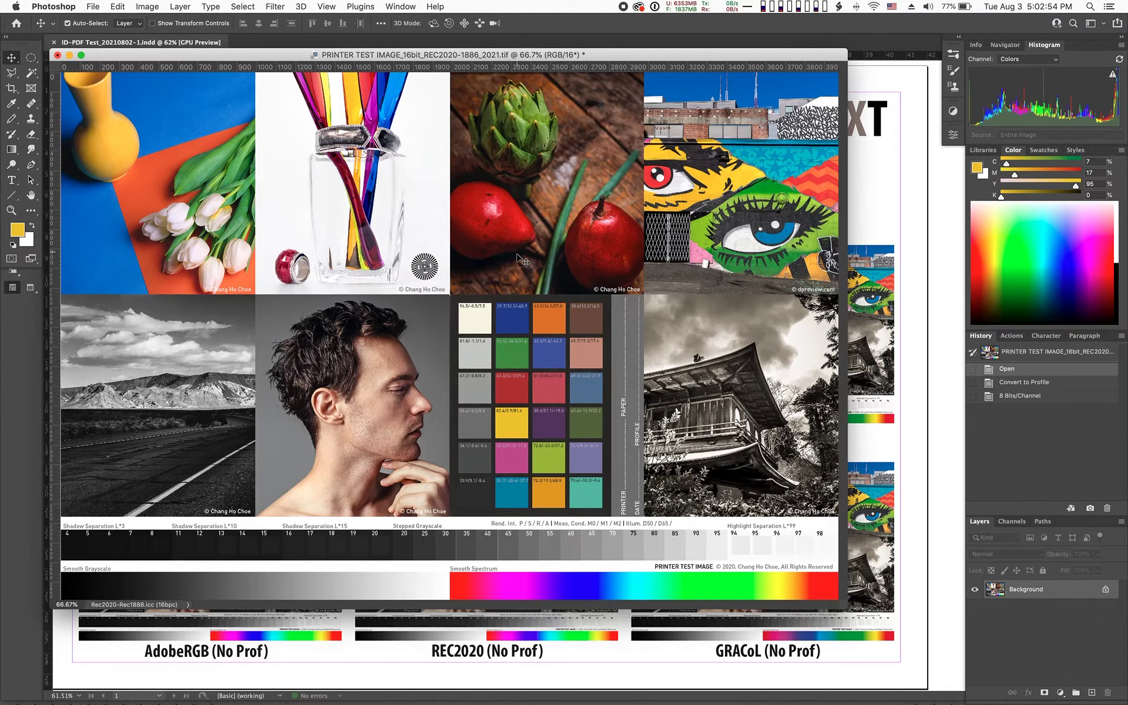
- Review the working spaces and color management policies in Photoshop's Color Settings, leaving them unmodified
key("super+z")
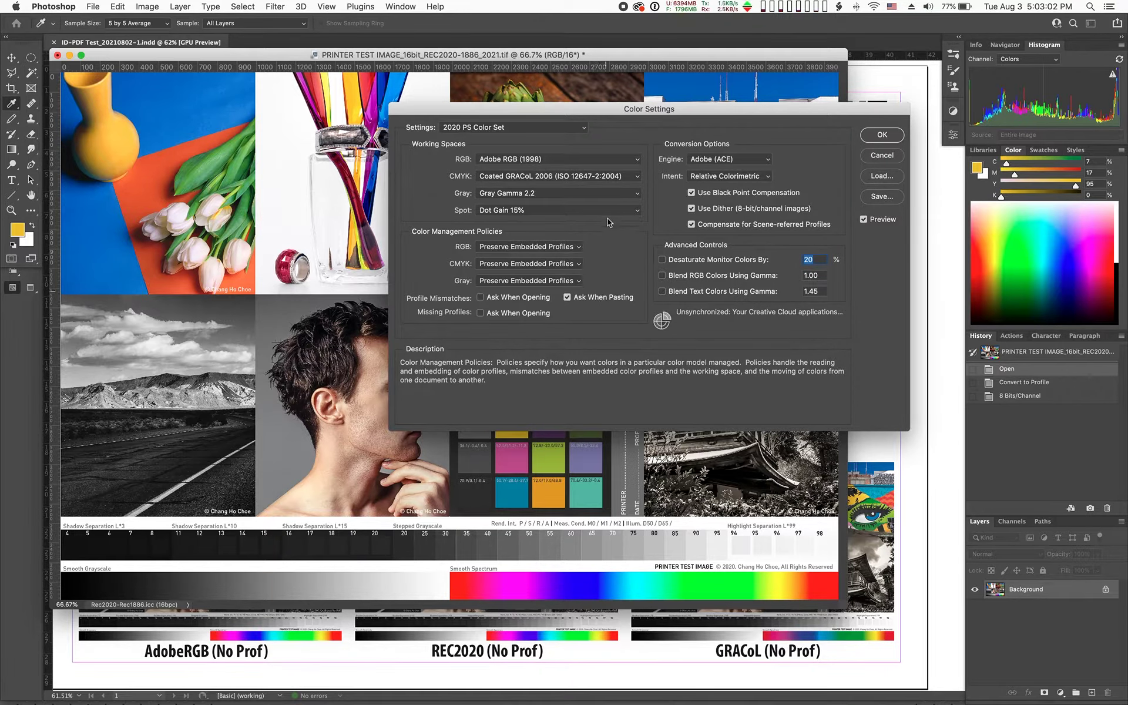
left_click_drag(632, 109, 535, 194)
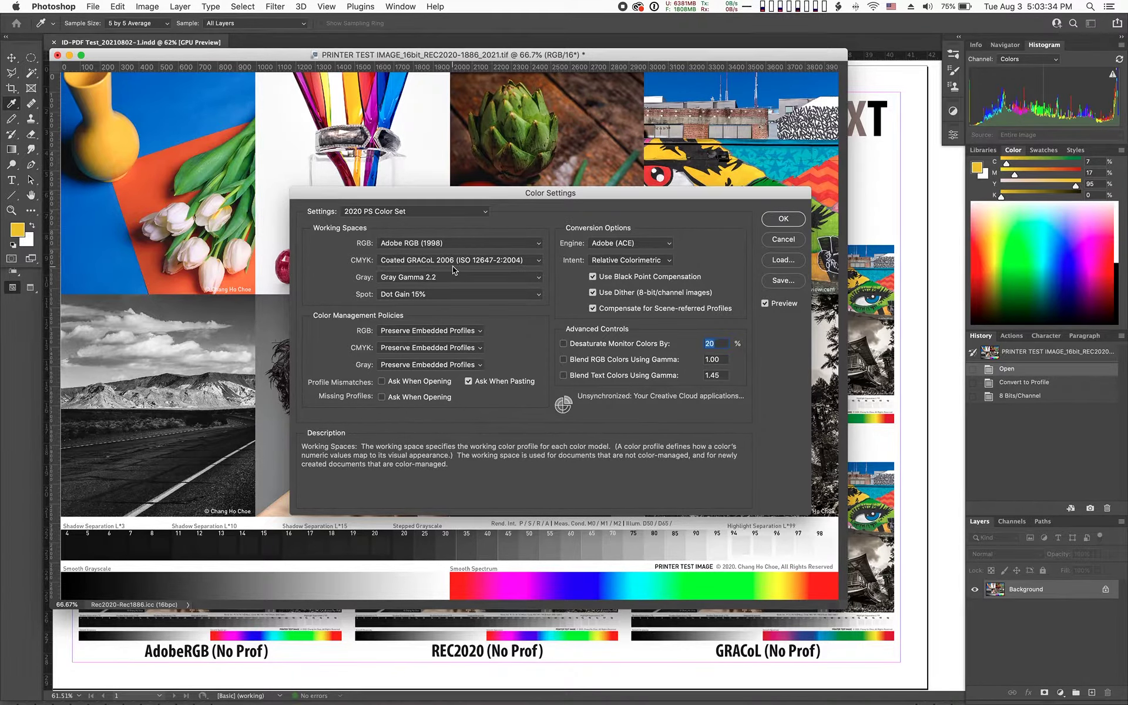
left_click(778, 241)
key("v")
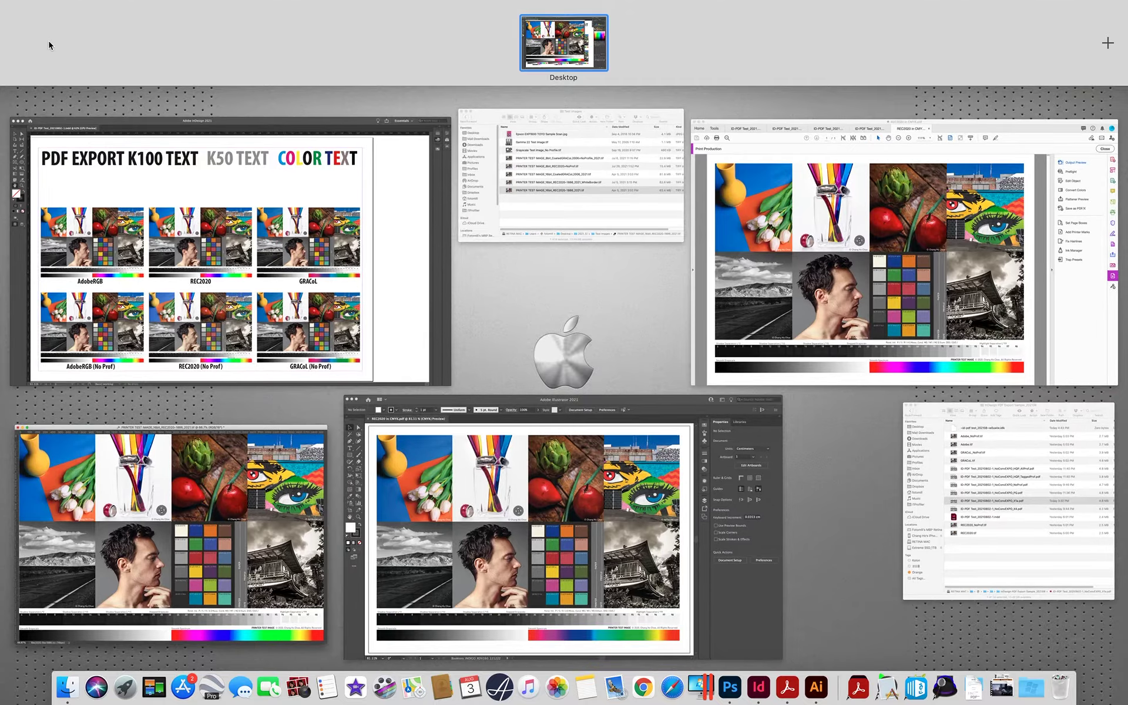
- Close PRINTER TEST IMAGE_16bit_REC2020-1886_2021.tif without saving its changes
left_click(44, 41)
left_click(57, 54)
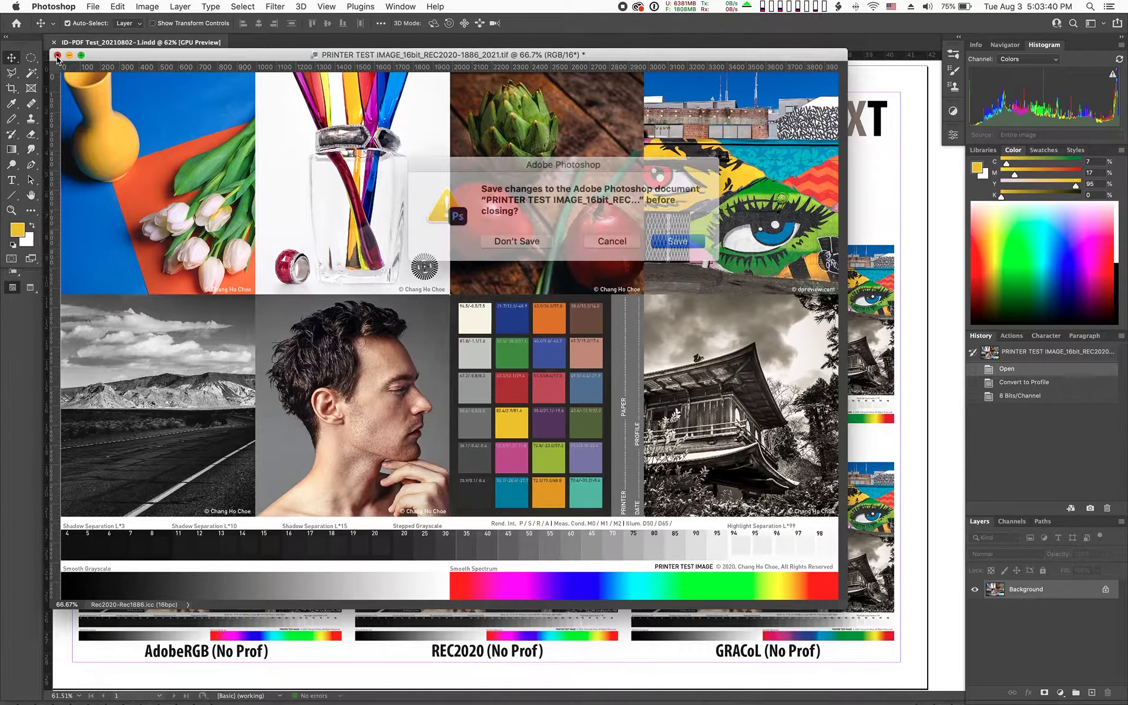
left_click(527, 237)
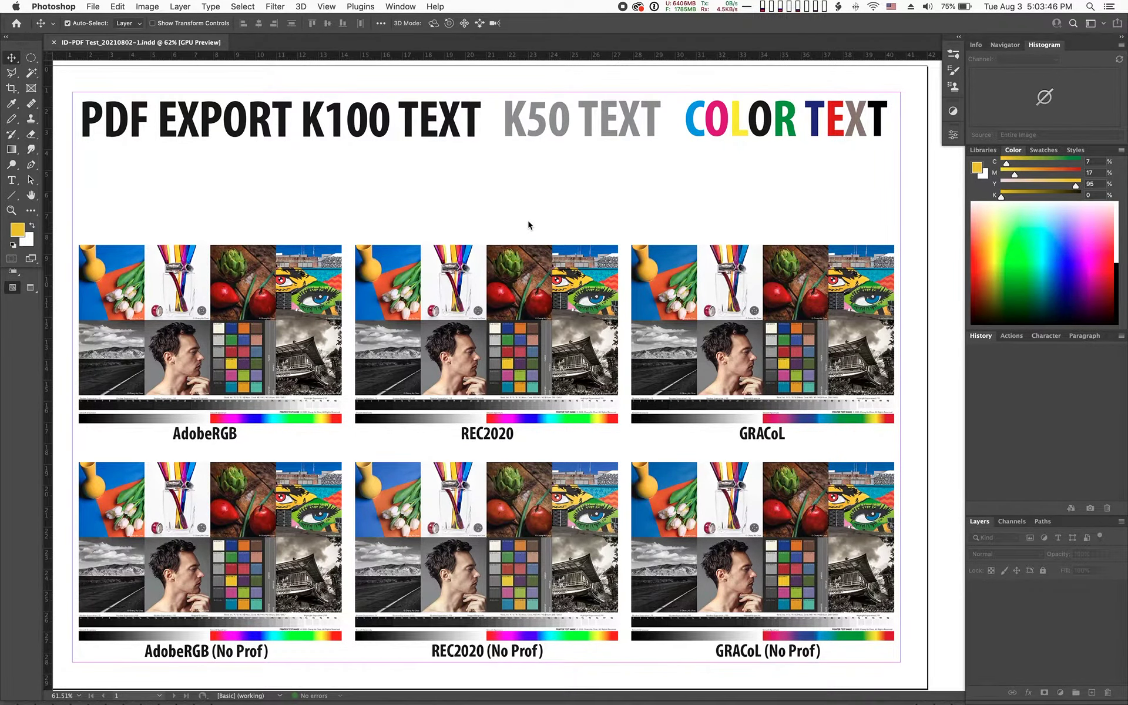
- Open PRINTER TEST IMAGE_8bit_REC2020>NoProf.tif from the Test Images folder in Photoshop
key("ctrl+Up")
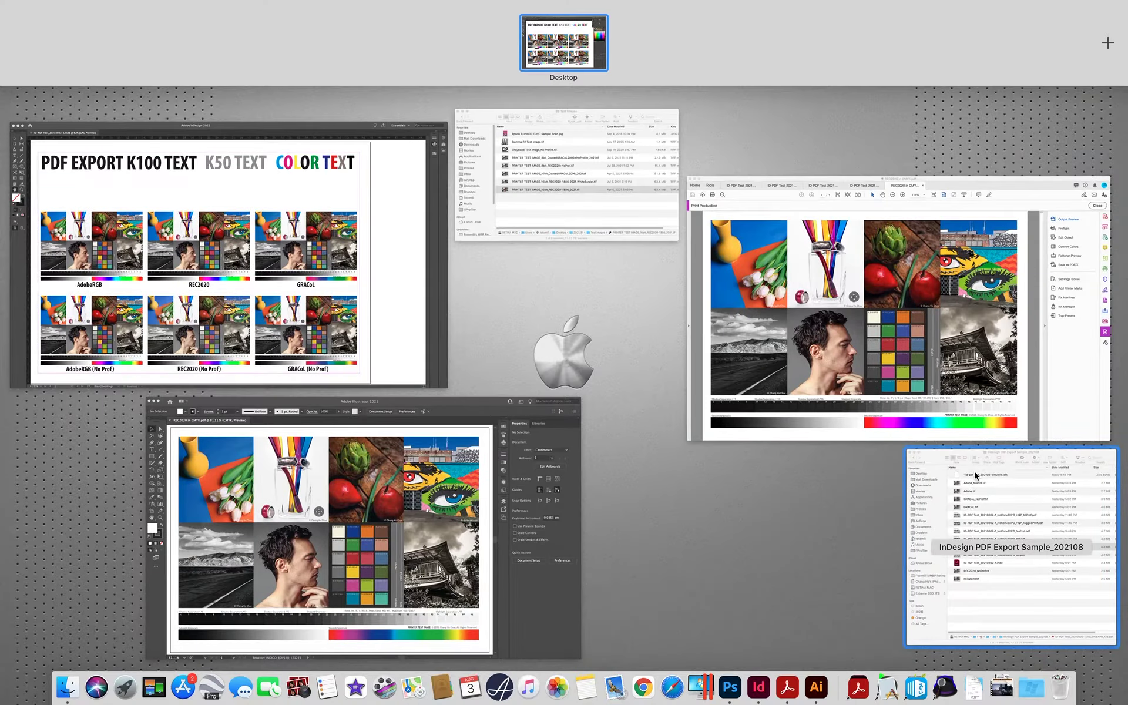
left_click(530, 175)
left_click(746, 346)
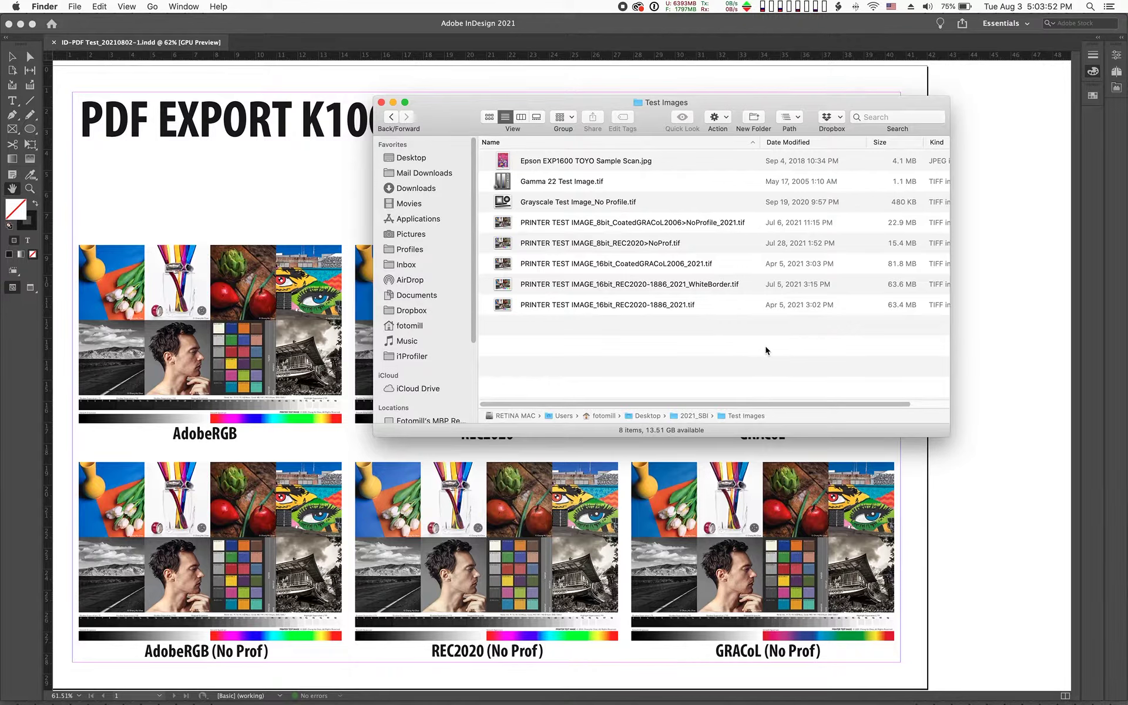
left_click(656, 250)
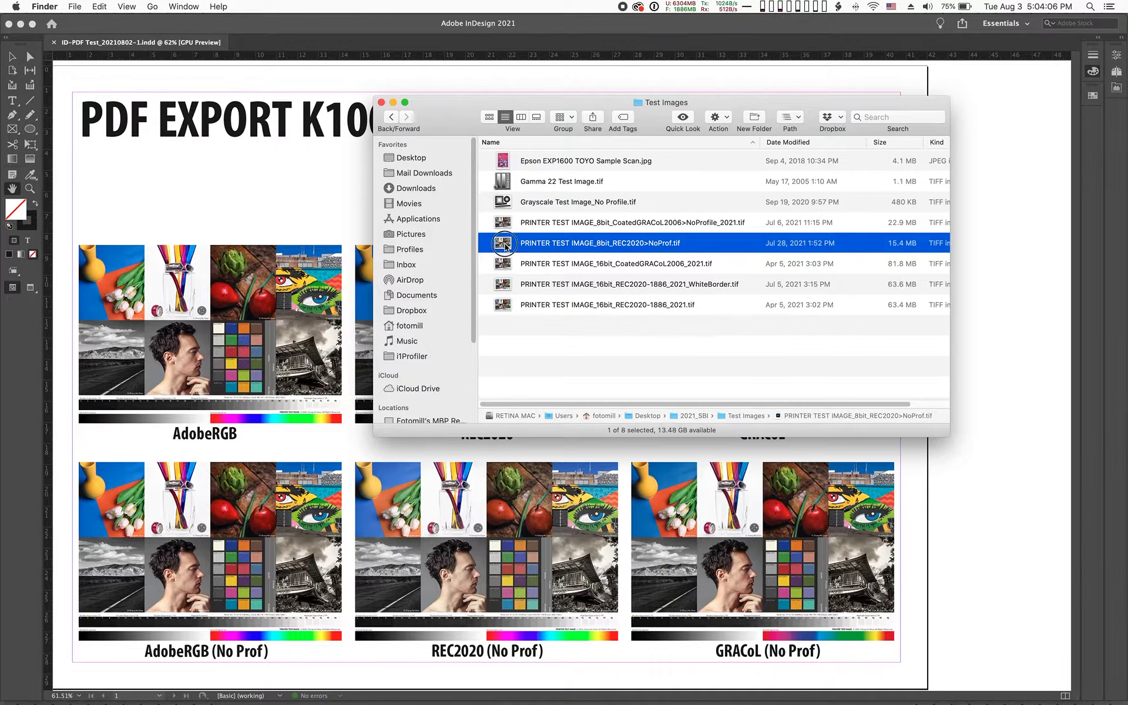
key("super+Tab")
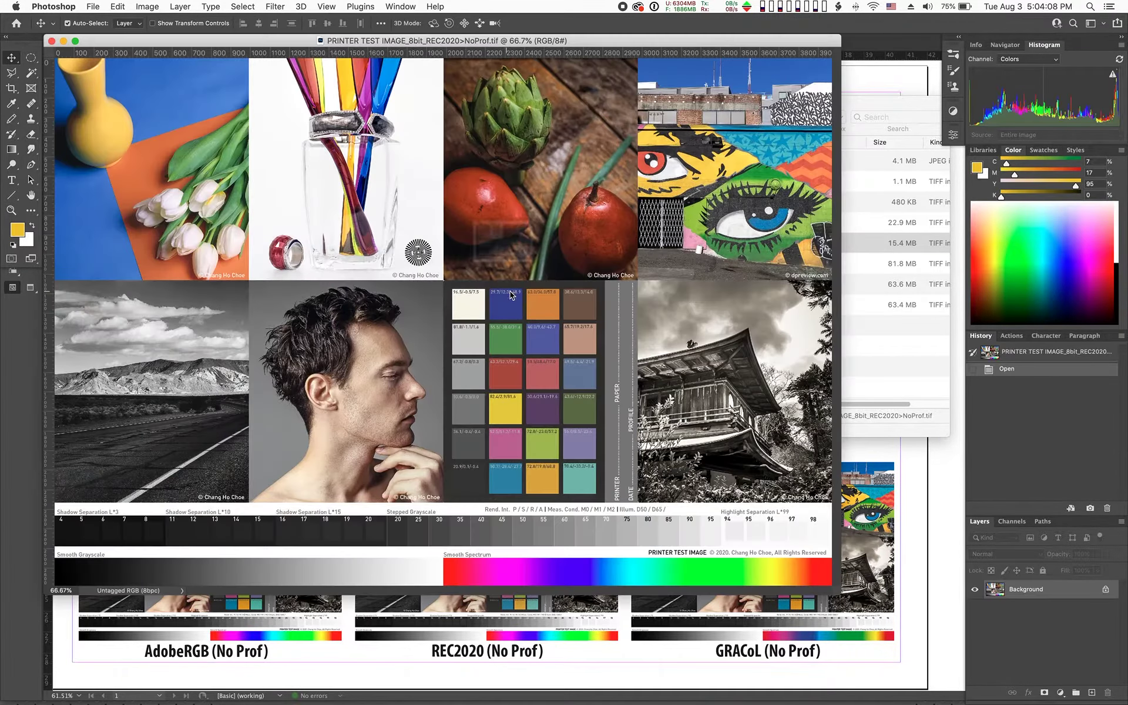
left_click_drag(212, 45, 270, 101)
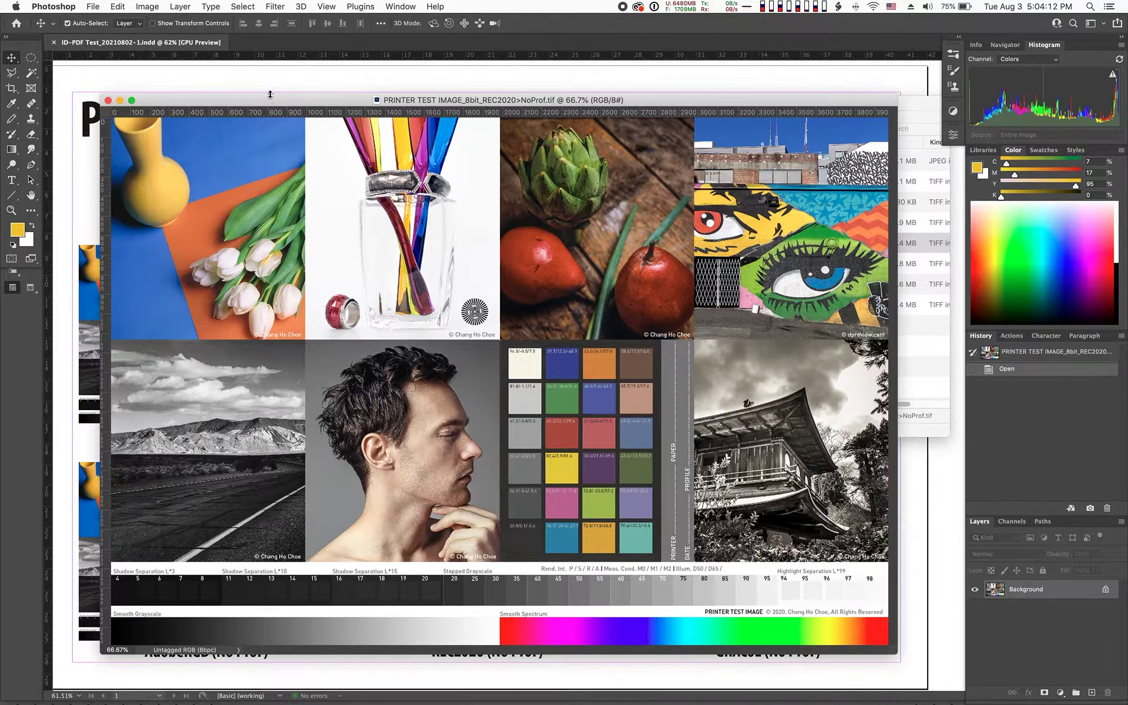
mouse_move(270, 95)
left_mouse_down()
mouse_move(267, 108)
mouse_move(272, 93)
mouse_move(260, 89)
left_mouse_up()
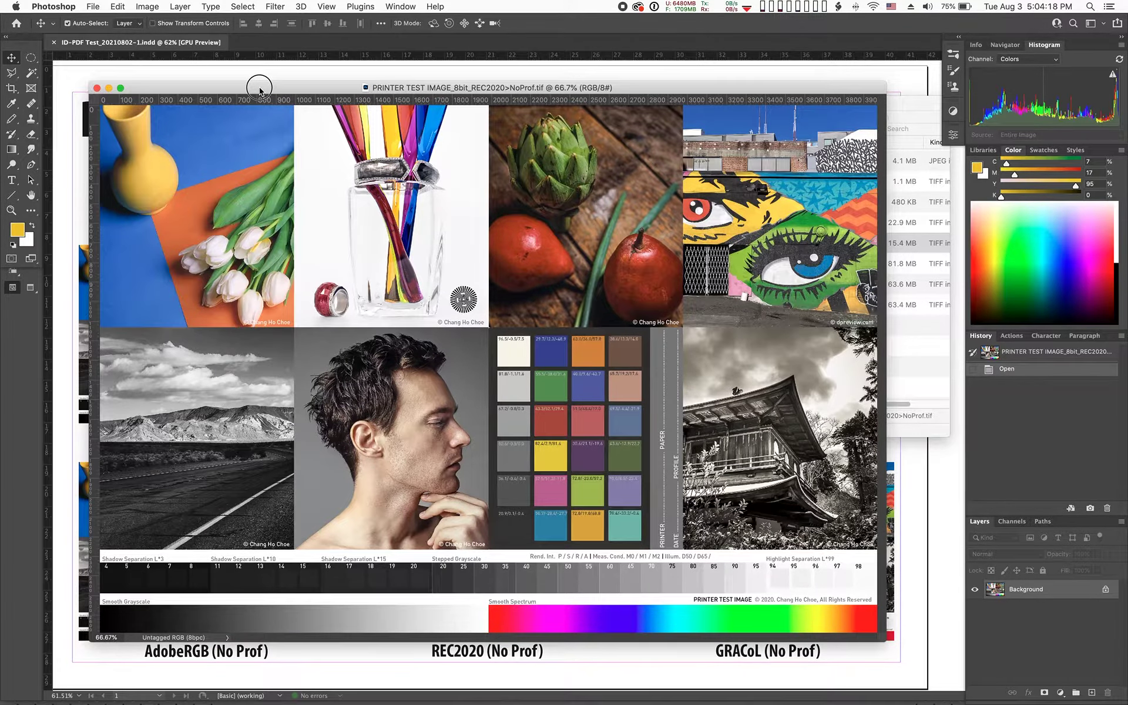
left_click_drag(260, 89, 252, 88)
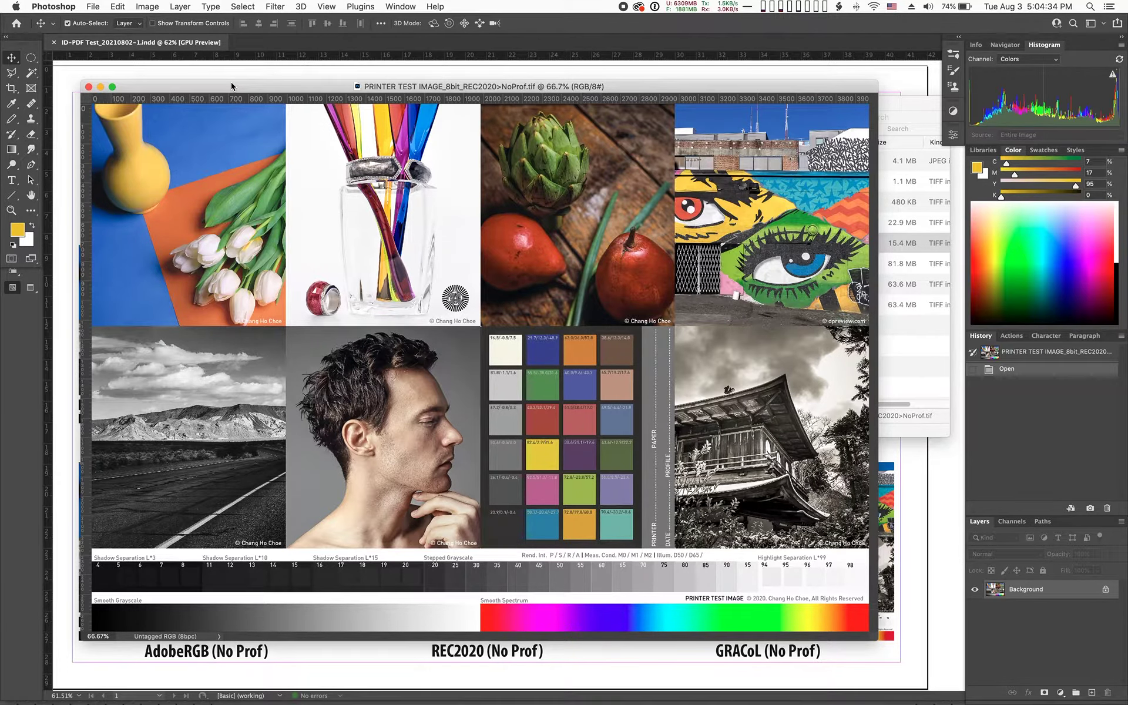
- Recheck Photoshop's Color Settings without changing them, and close PRINTER TEST IMAGE_8bit_REC2020>NoProf.tif
key("super+c")
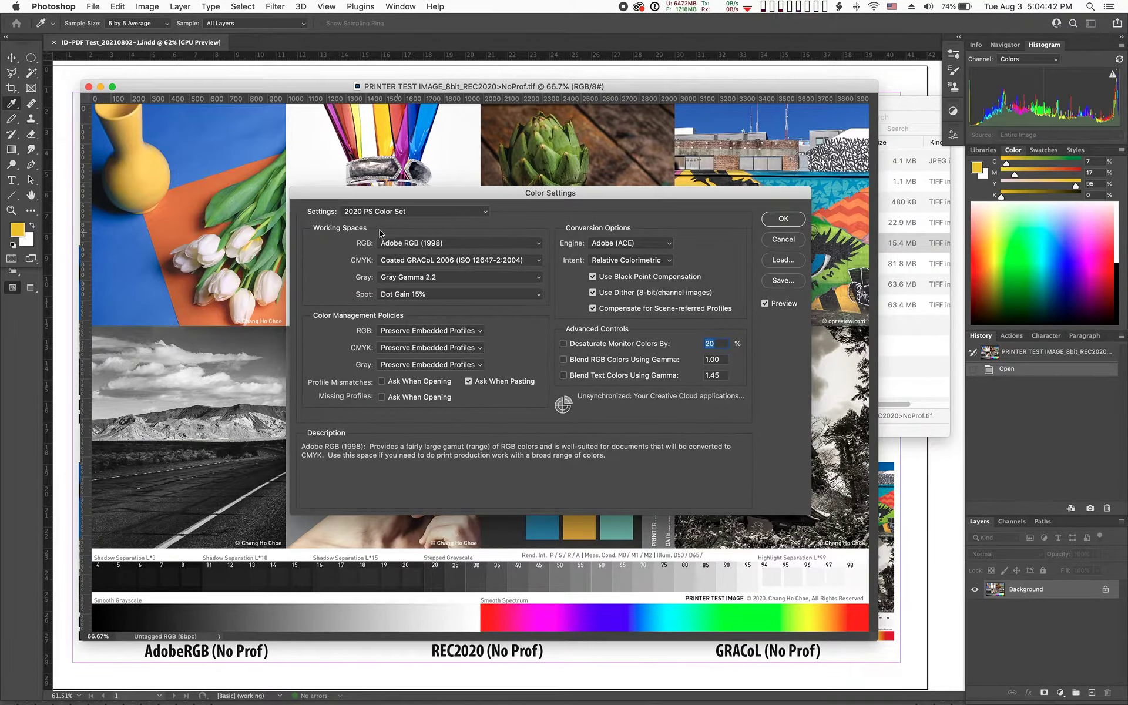
left_click(776, 241)
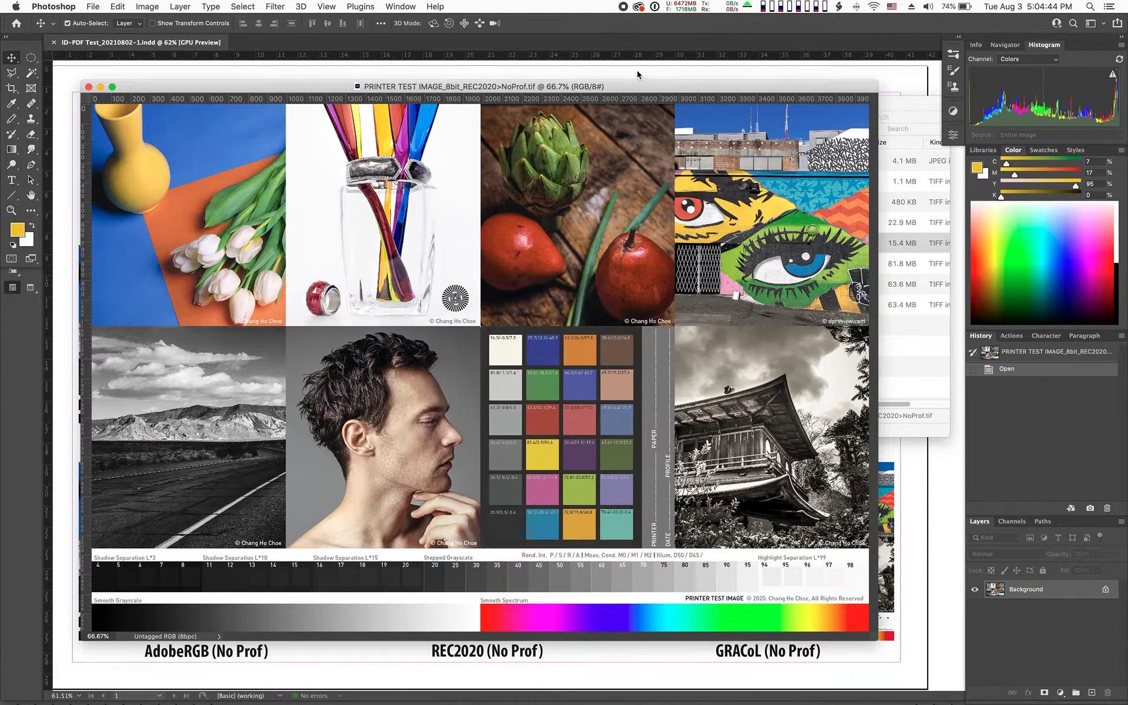
left_click_drag(635, 89, 644, 87)
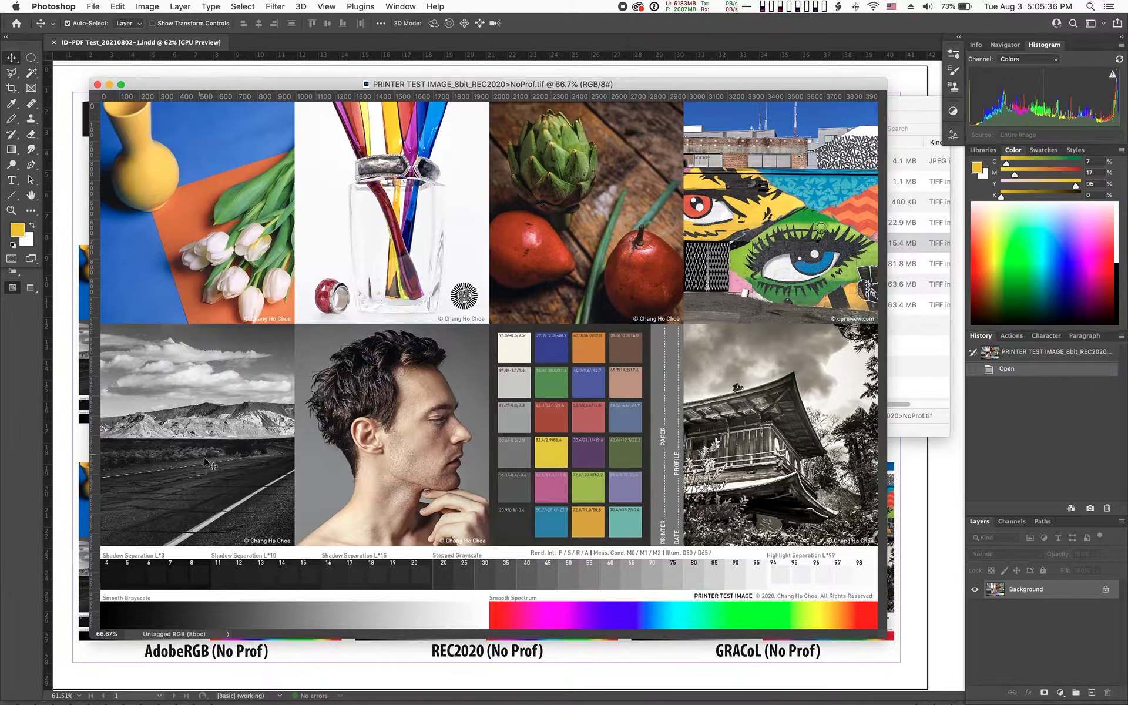
left_click(98, 86)
- Switch to InDesign and review its Color Settings working spaces and policies, leaving them unmodified
left_click(323, 195)
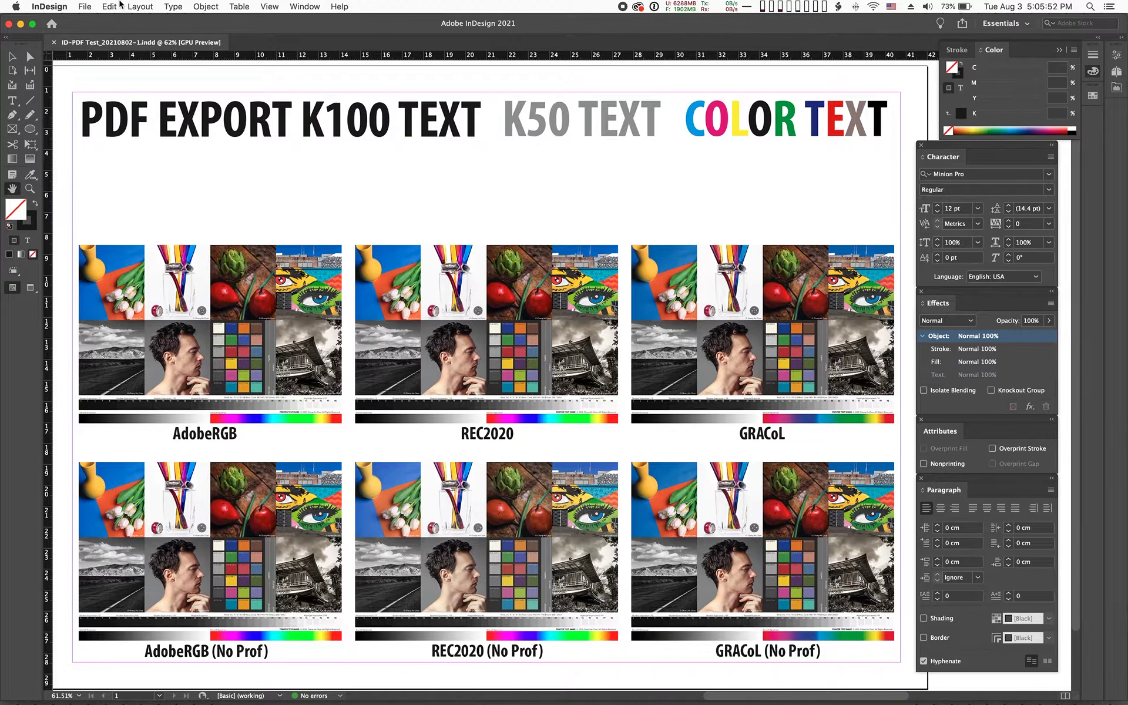
left_click(120, 6)
left_click(157, 386)
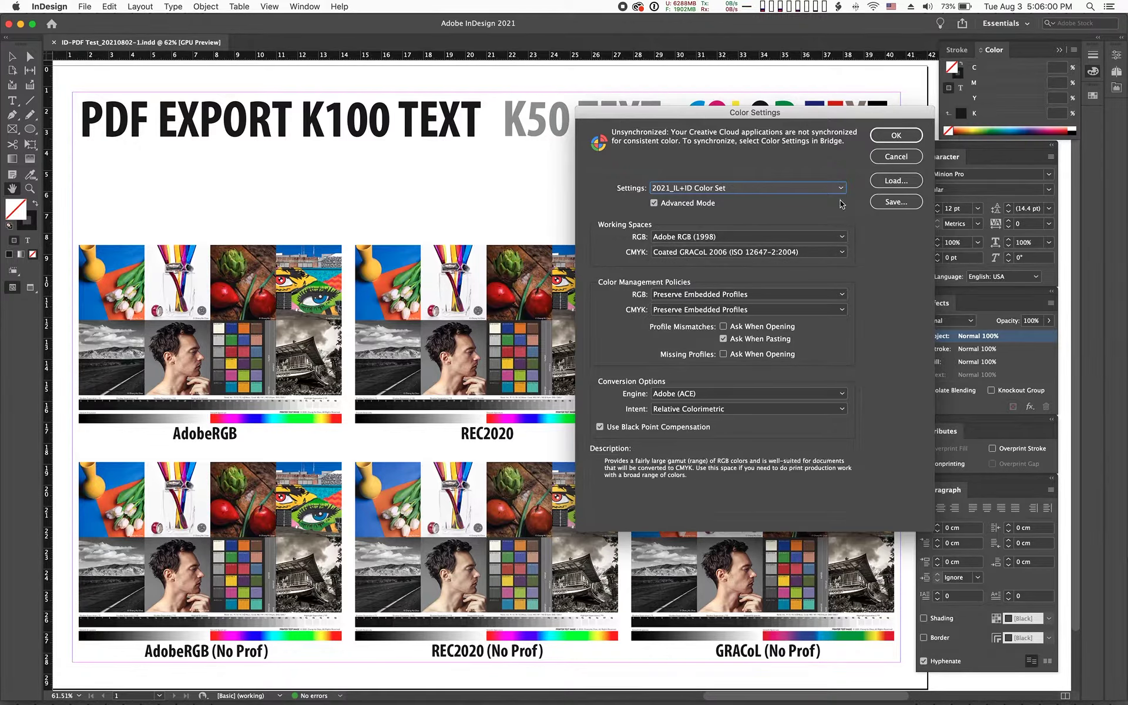
left_click(896, 157)
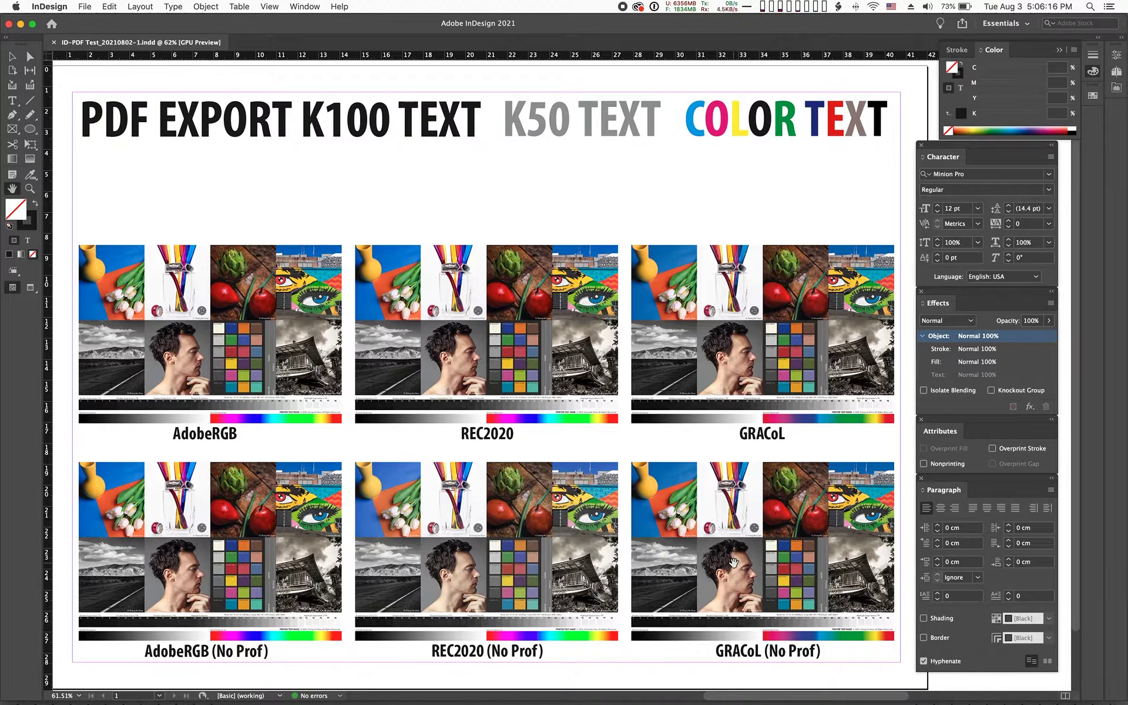
- Close ID-PDF Test_20210802-1.indd and set the RGB working space in InDesign's Color Settings to CIE RGB
left_click(54, 43)
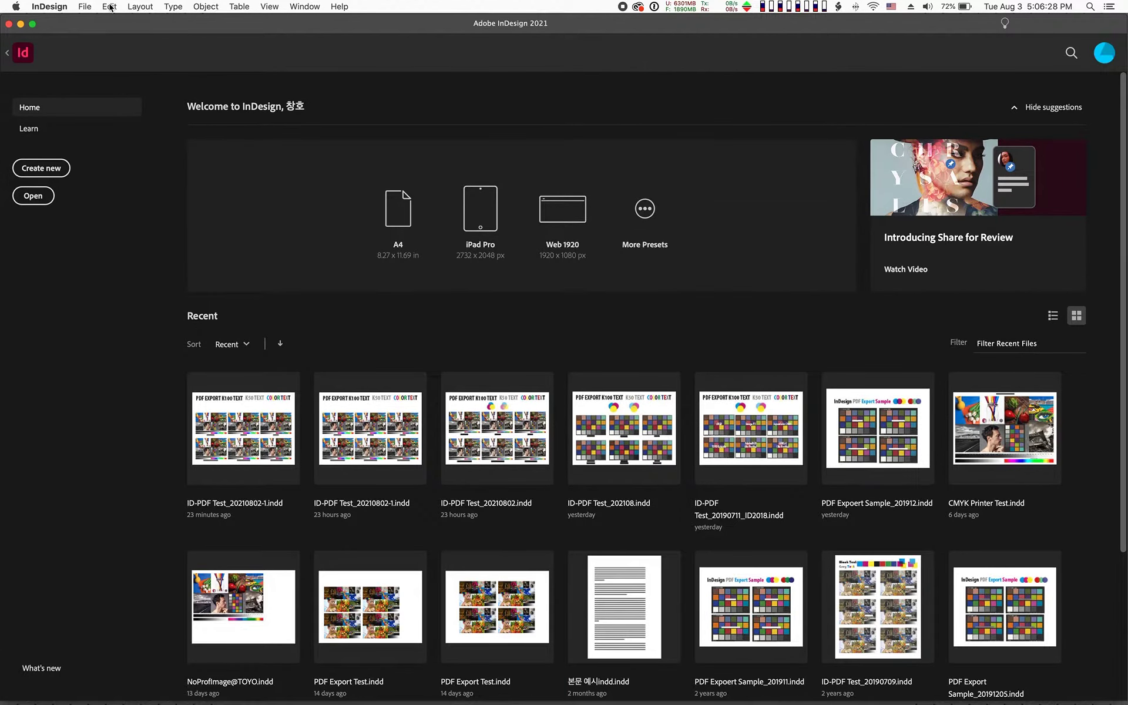
left_click(109, 8)
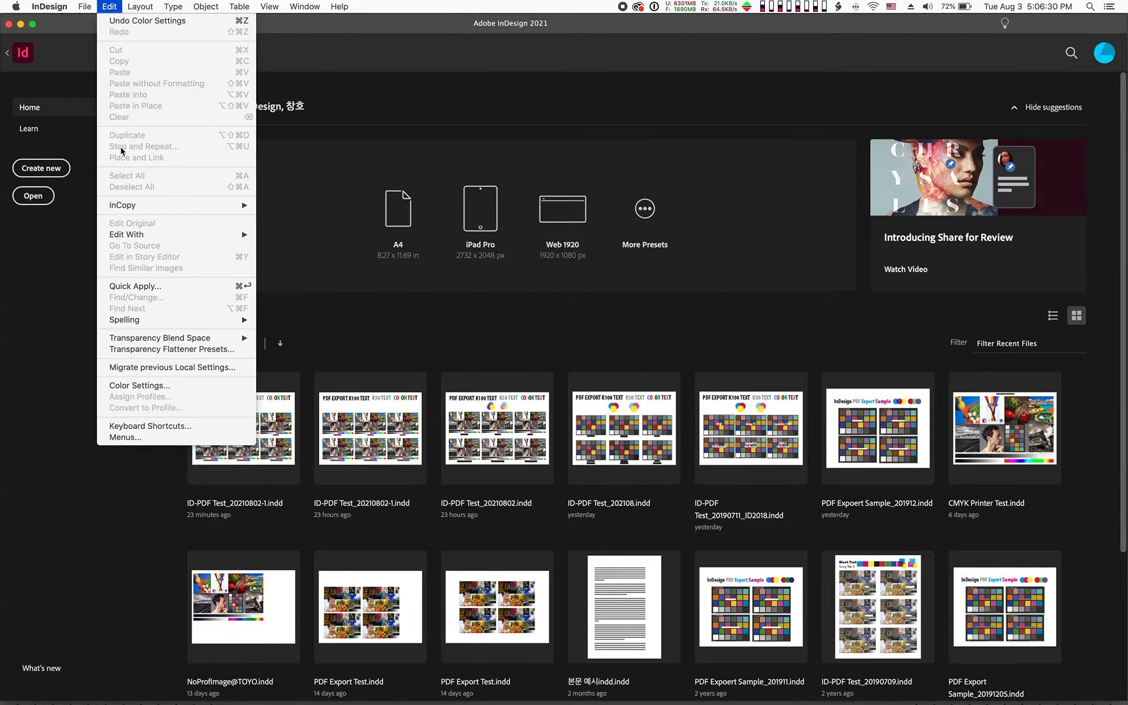
left_click(144, 387)
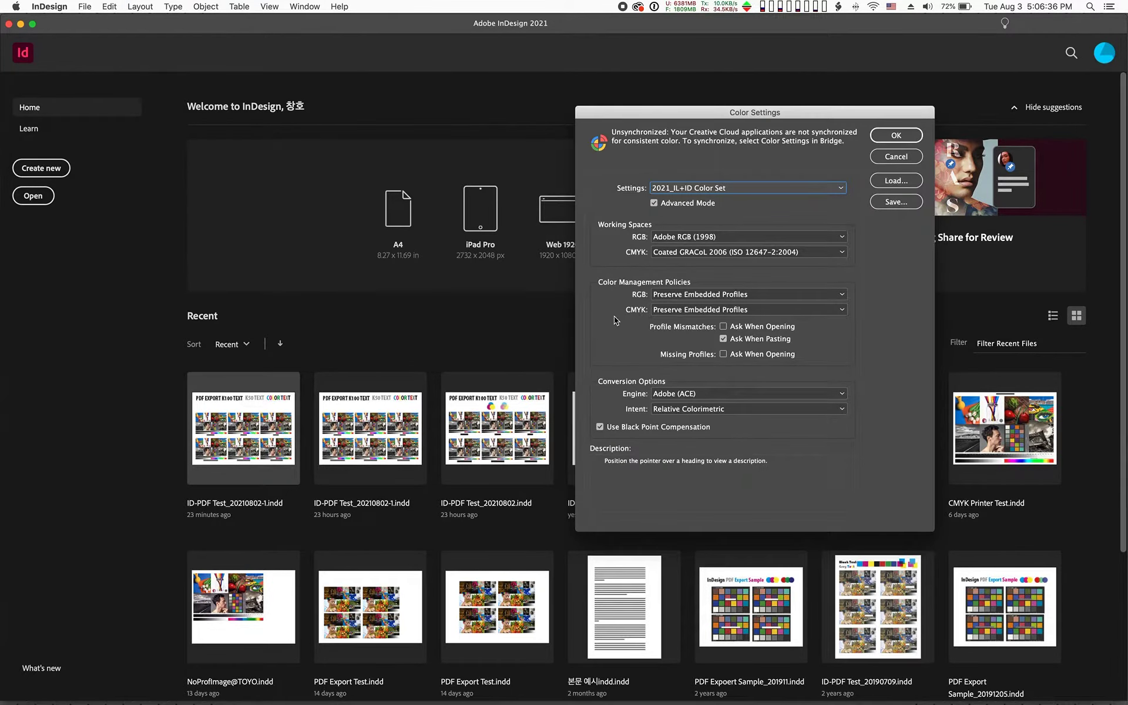
left_click_drag(645, 112, 476, 132)
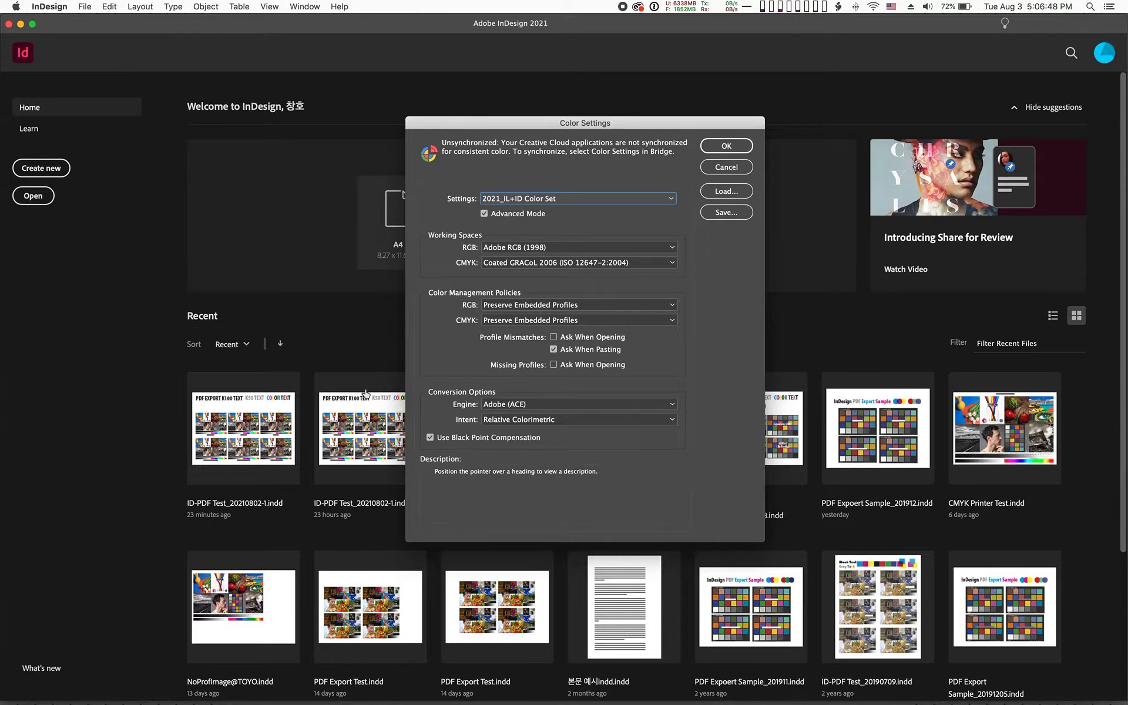
left_click(520, 249)
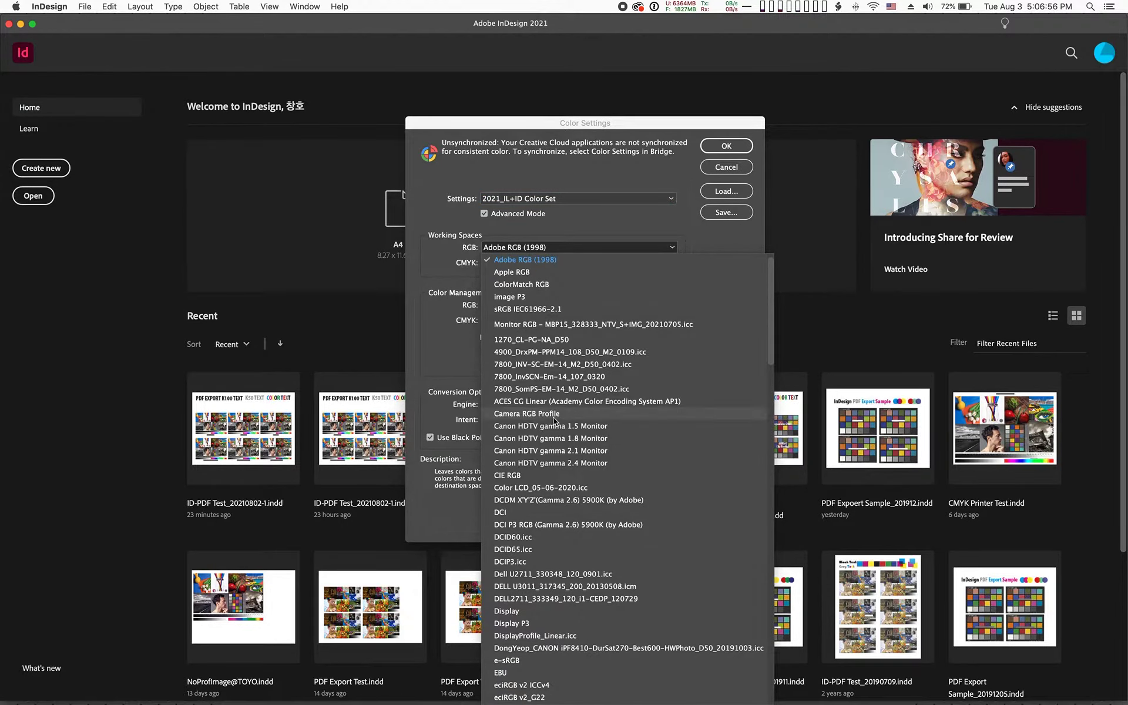
left_click(510, 475)
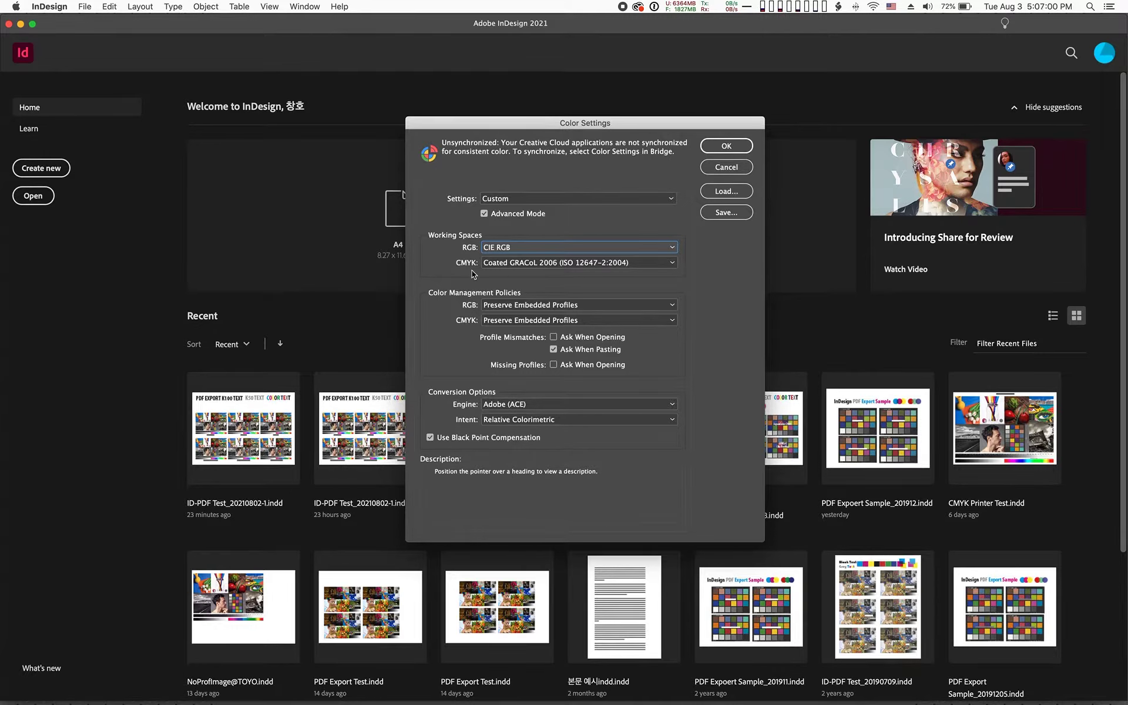
- Set the CMYK working space to SK_ART250_11_GCR2_0-370-NBP and apply the color settings
left_click(510, 263)
scroll(548, 414, "down", 15)
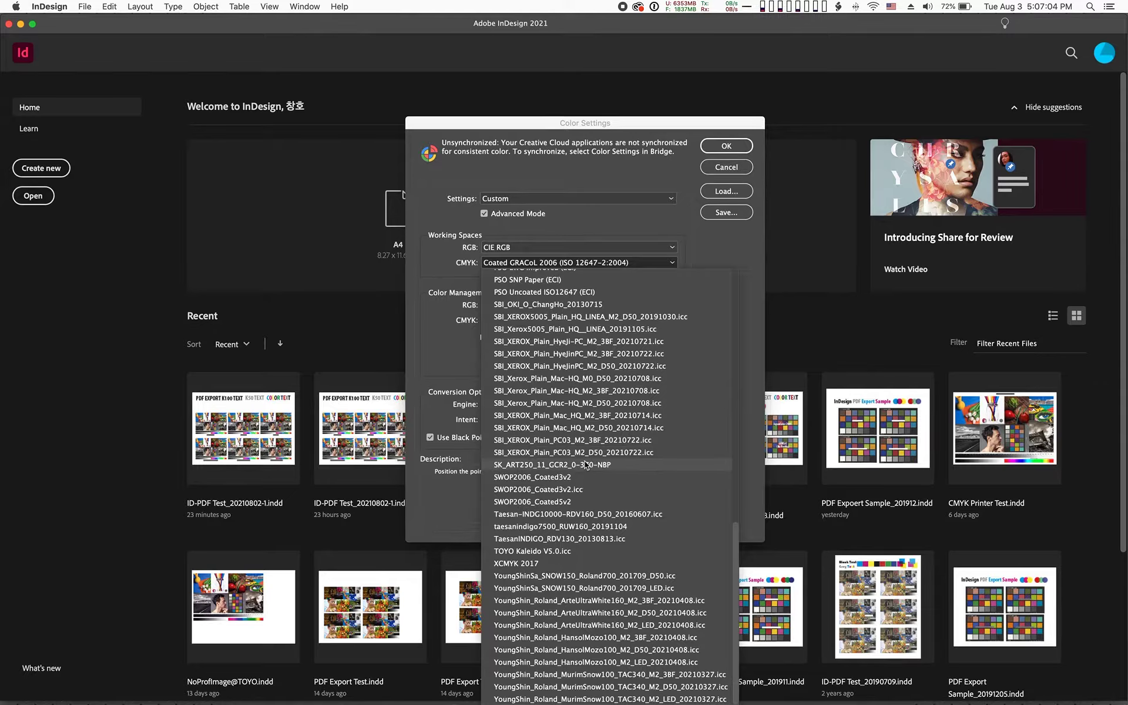
left_click(532, 464)
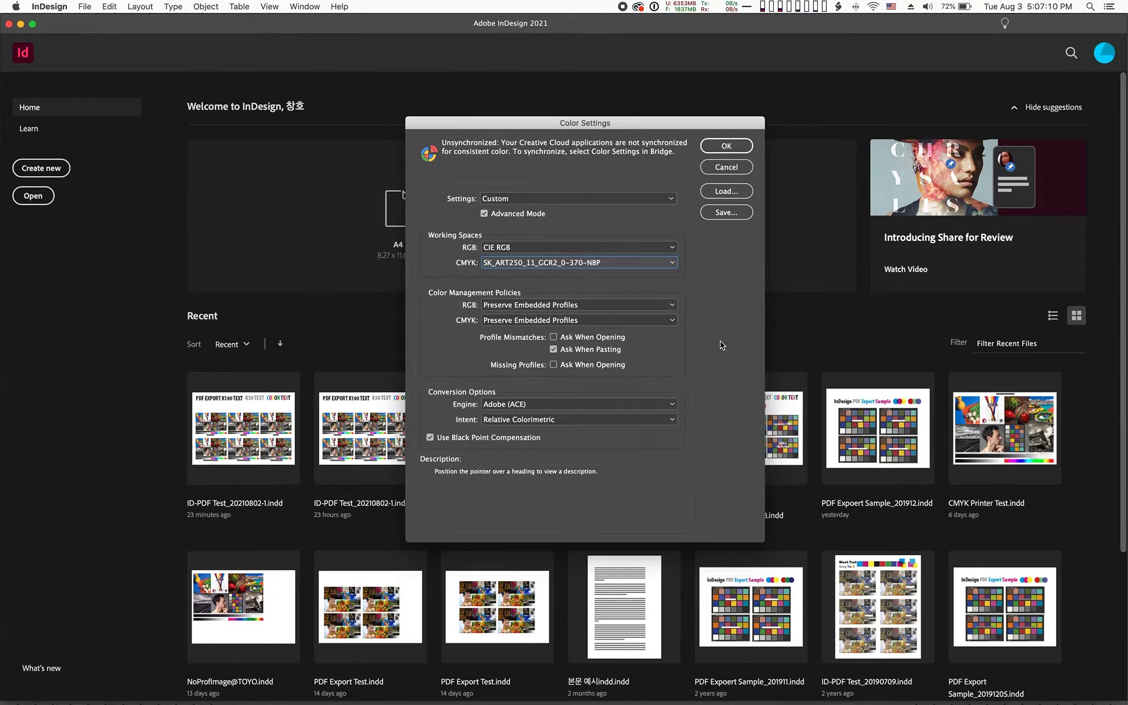
left_click(735, 145)
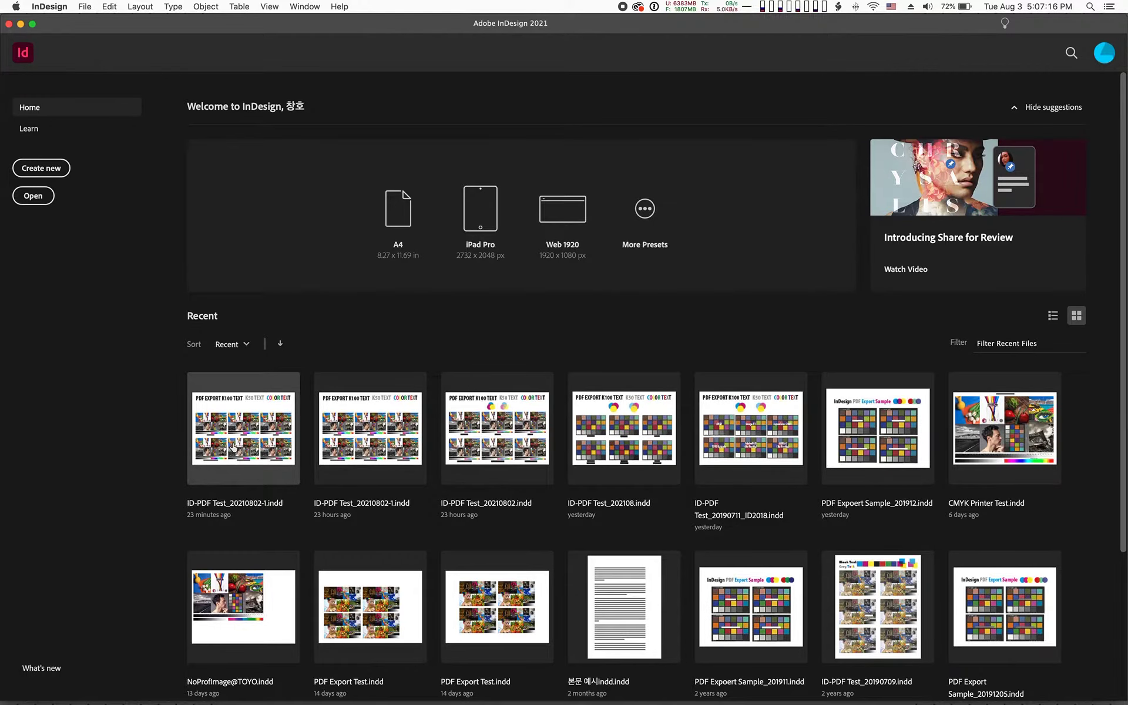
- Reopen the most recent ID-PDF Test_20210802-1.indd and inspect its images under the custom working spaces
left_click(249, 435)
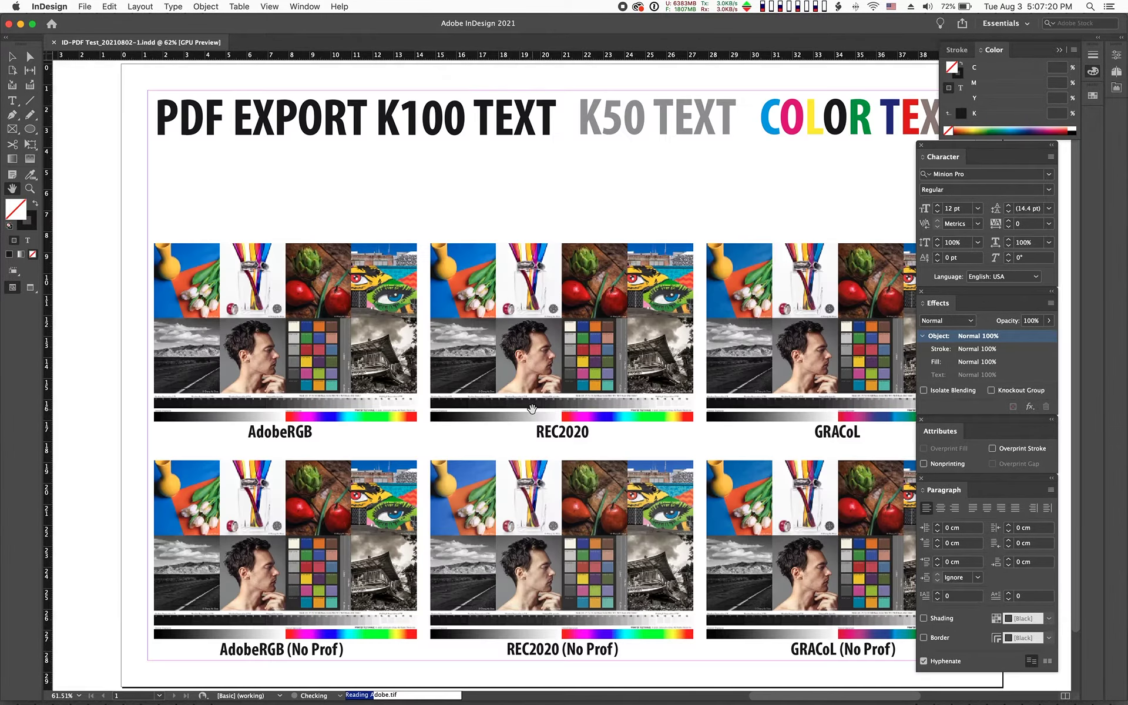
left_click_drag(497, 369, 437, 361)
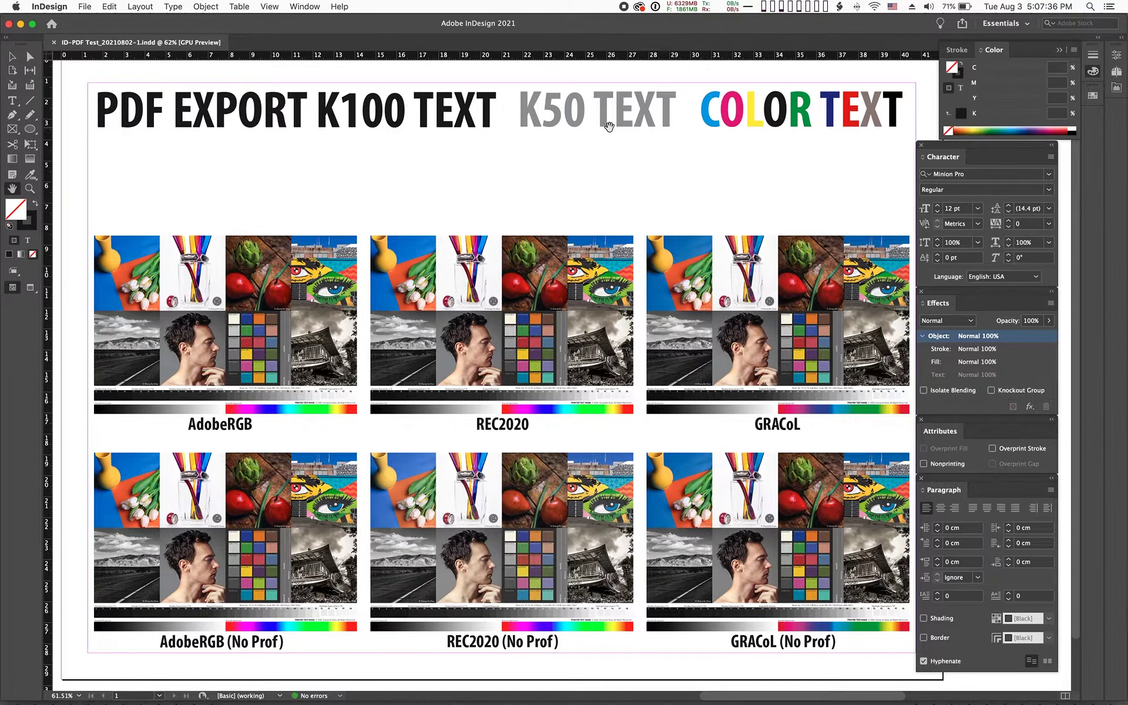
left_click(580, 215)
left_click_drag(579, 214, 565, 213)
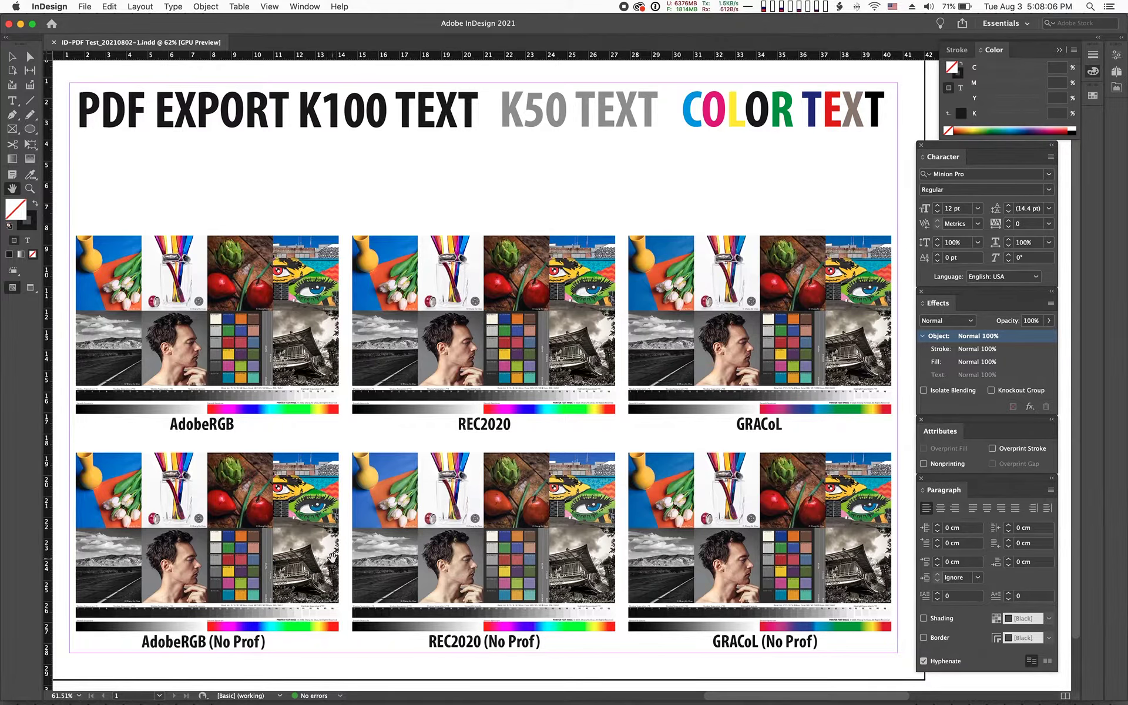
- Close the document and apply the 2021_IL+ID Color Set preset in Color Settings
left_click(54, 43)
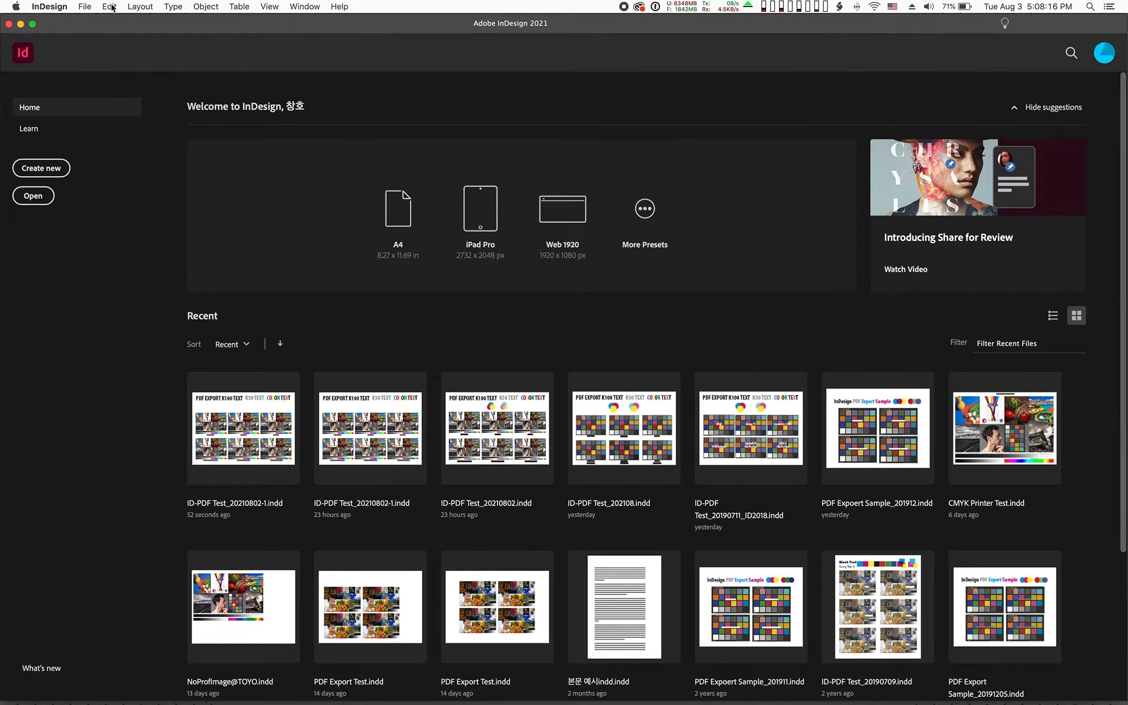
left_click(111, 7)
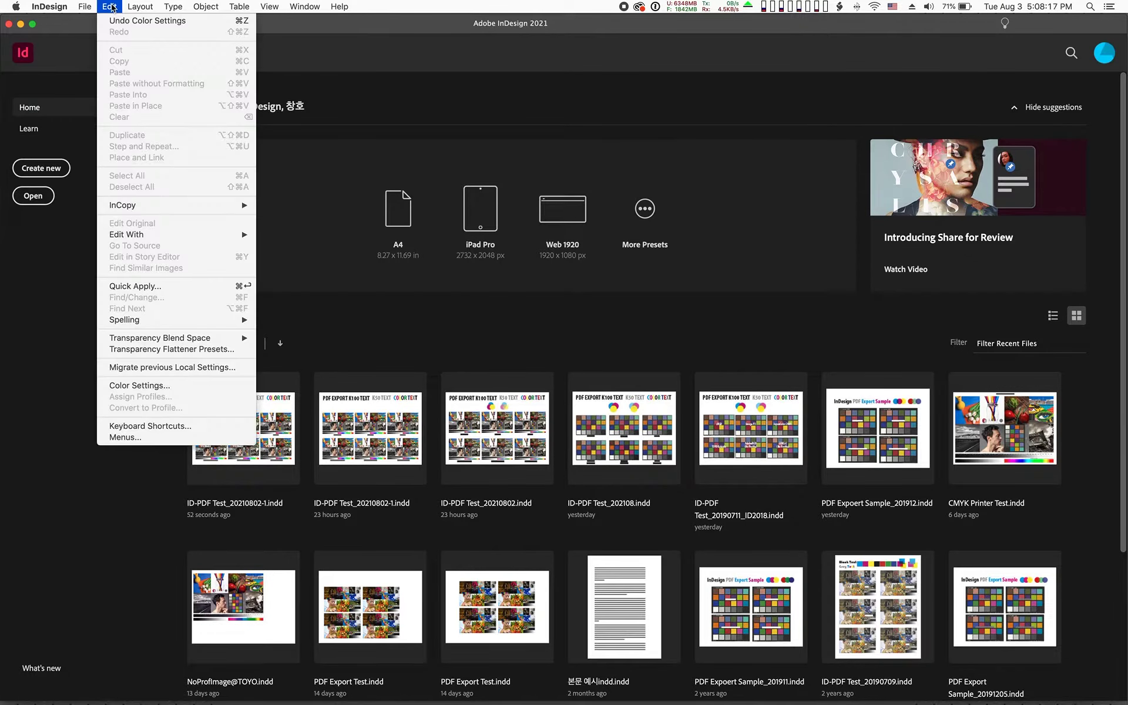
left_click(163, 388)
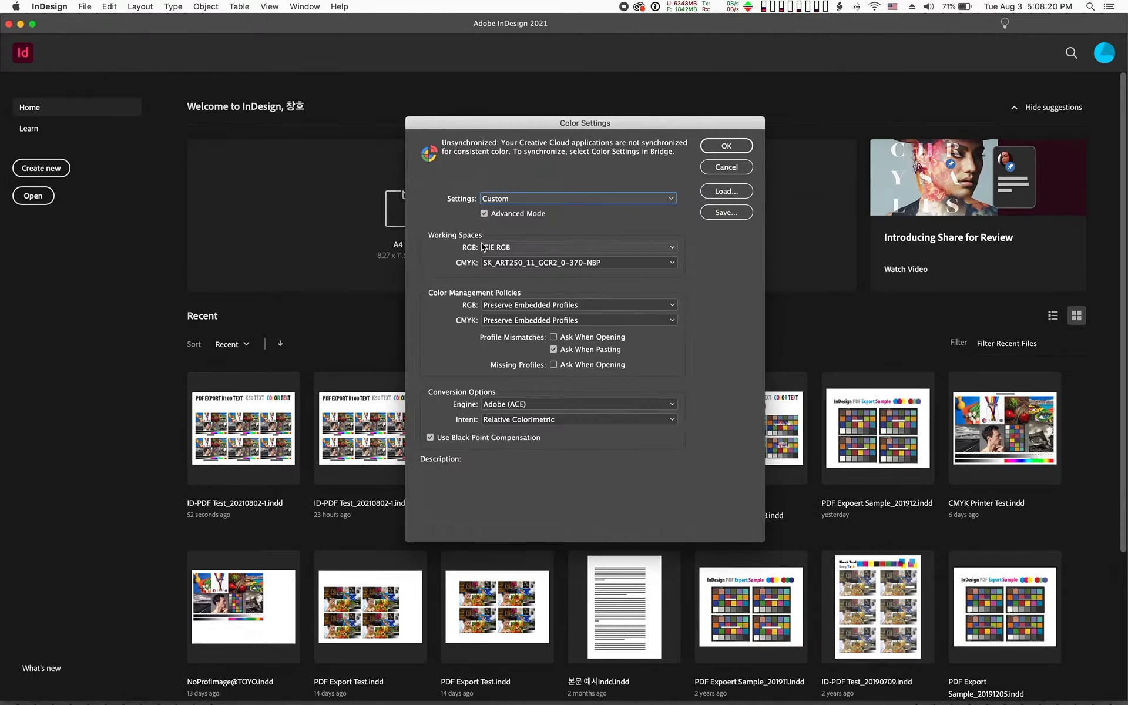
left_click(510, 199)
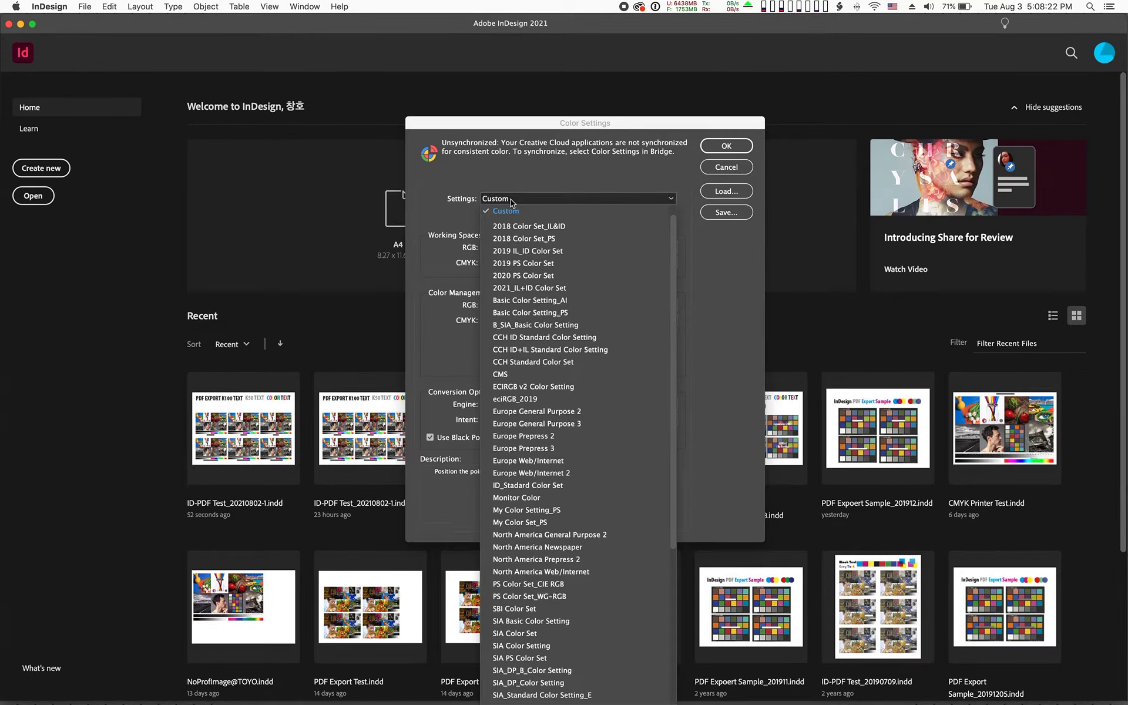
left_click(515, 289)
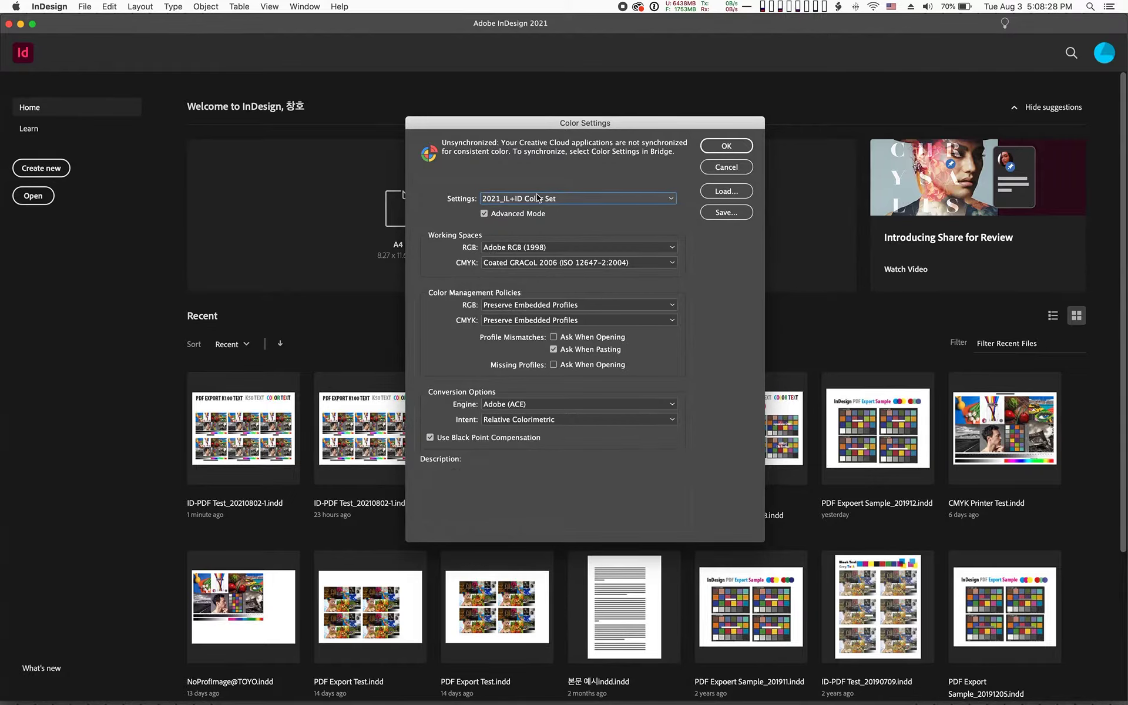
left_click(724, 146)
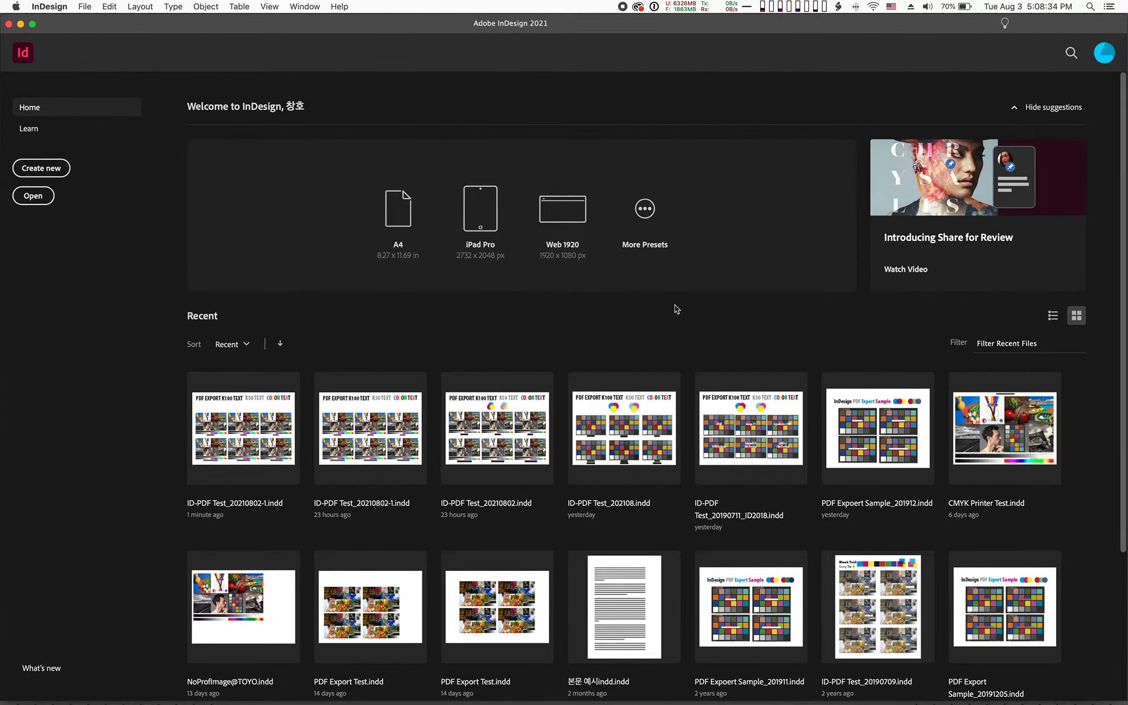
- Open ID-PDF Test_20210802-1.indd again and compare the placed images with and without embedded profiles
left_click(228, 437)
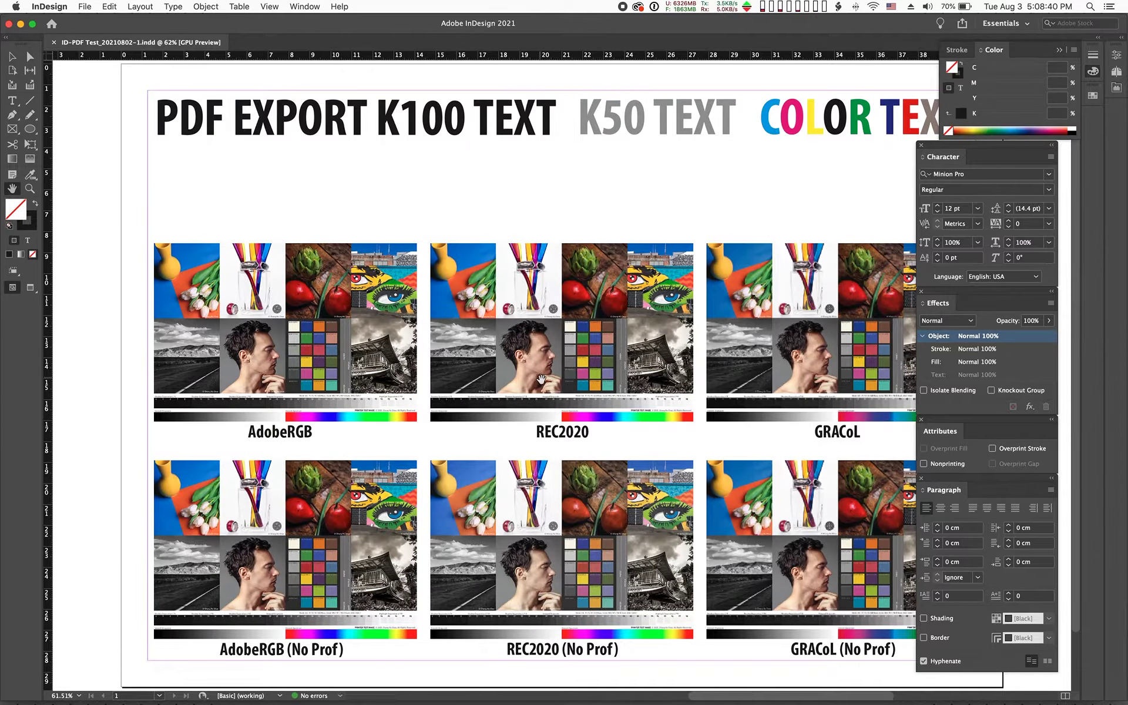
left_click_drag(581, 397, 544, 421)
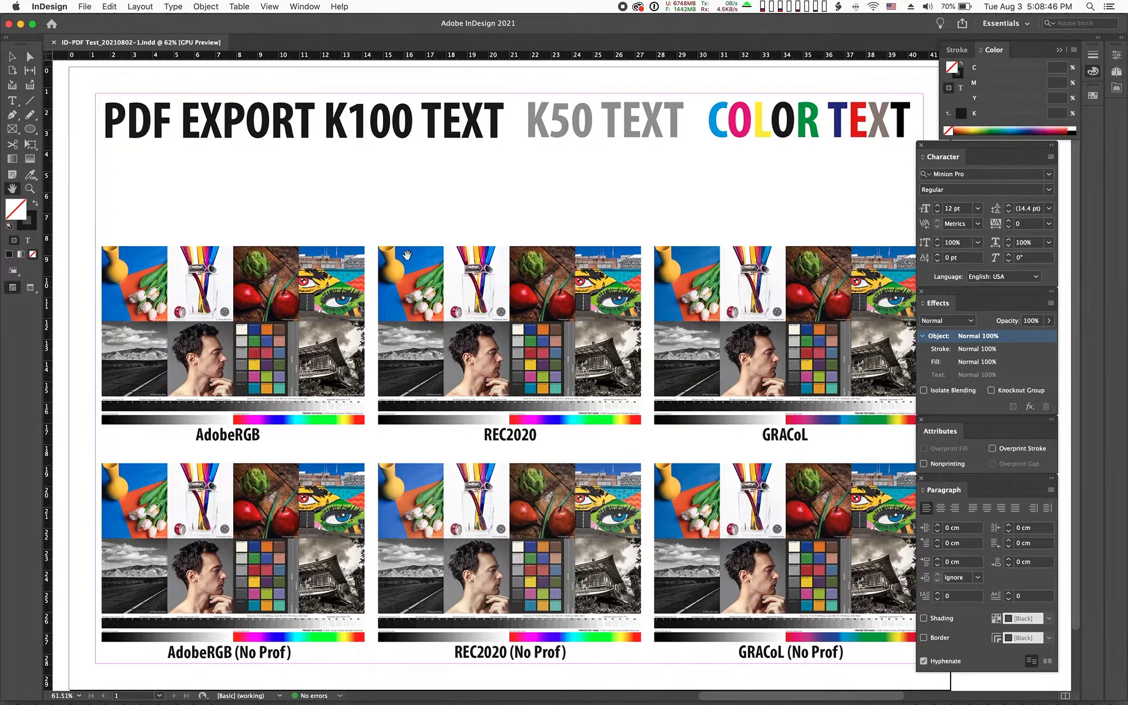
left_click(114, 6)
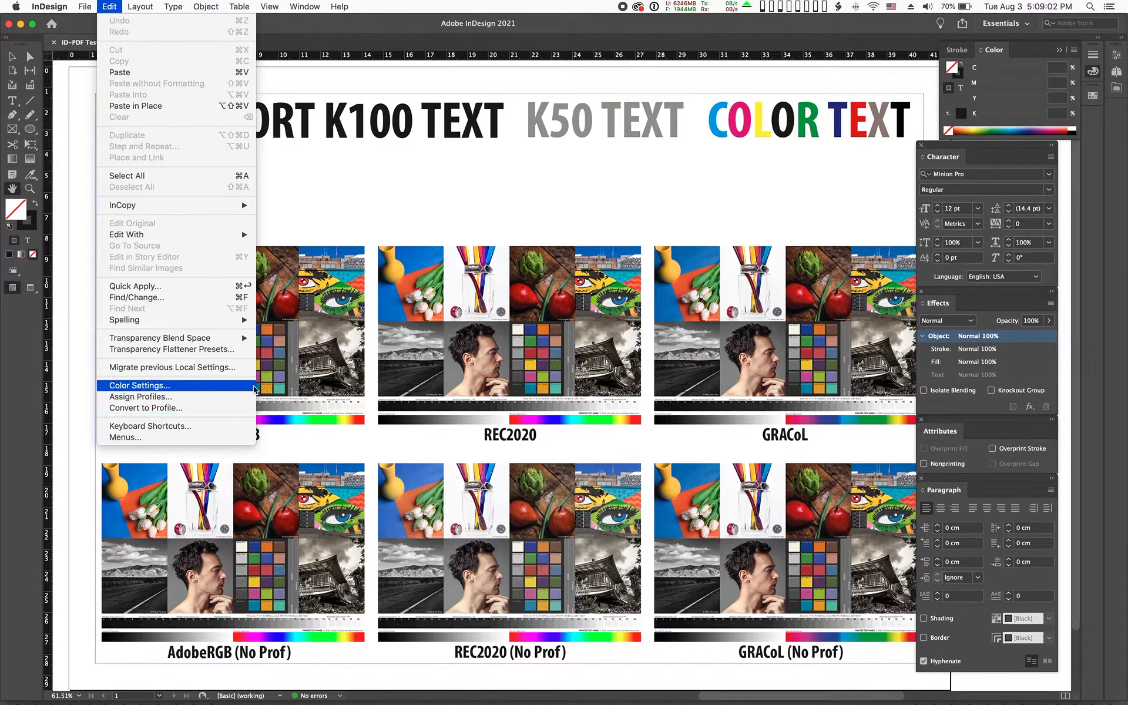
left_click(435, 199)
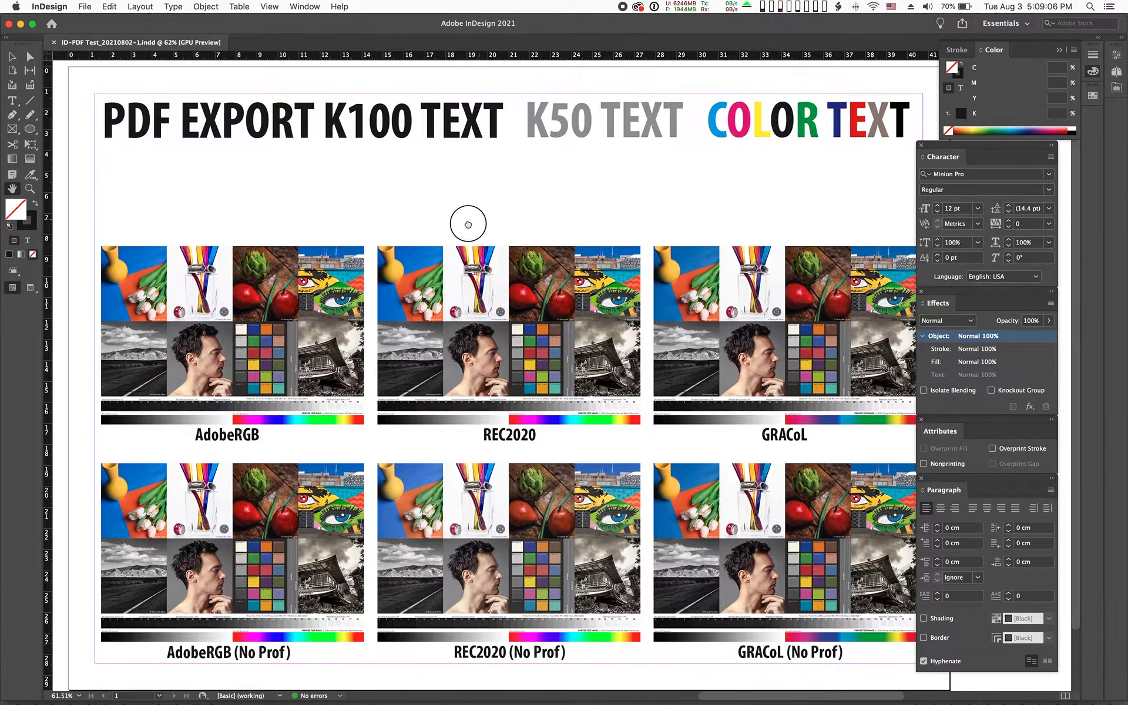
left_click_drag(468, 224, 455, 229)
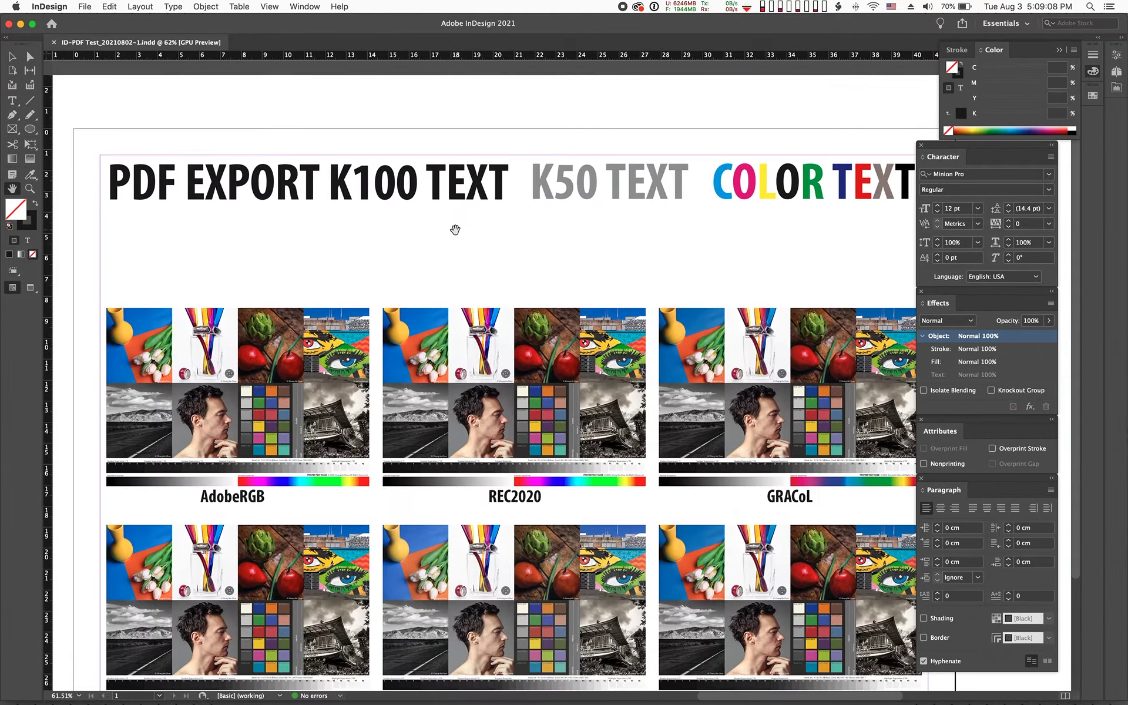
left_click(611, 214)
left_click_drag(611, 213, 539, 220)
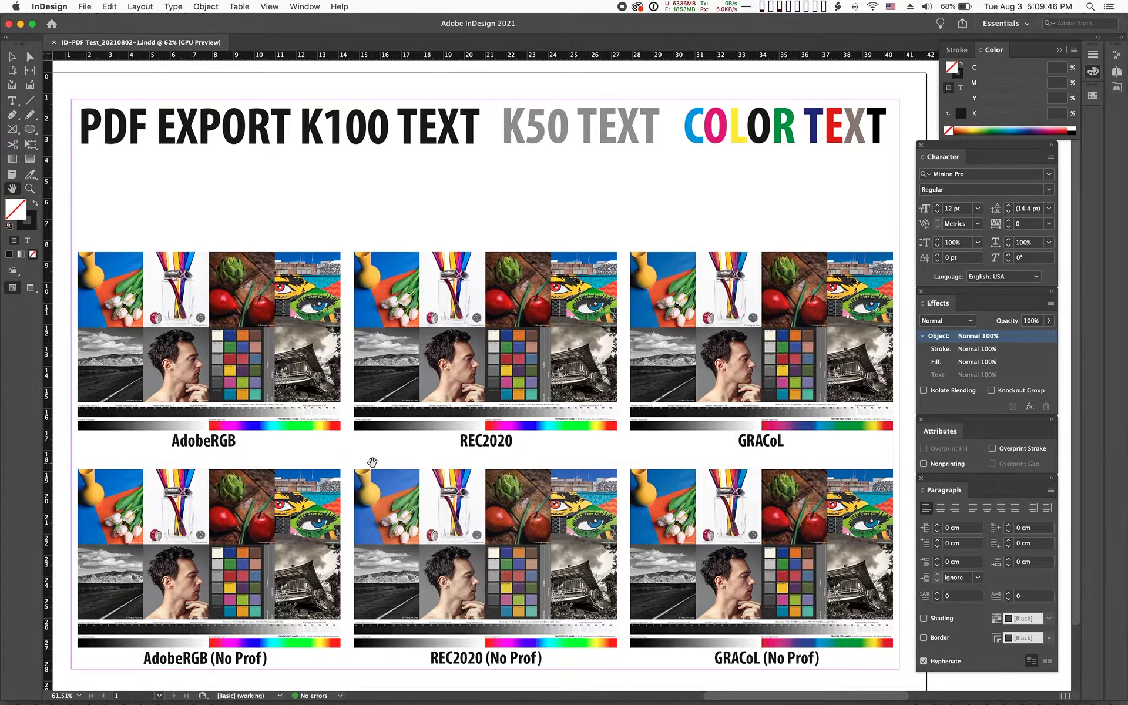
- Start assigning profiles to the document and choose CIE RGB as its RGB profile
left_click(105, 7)
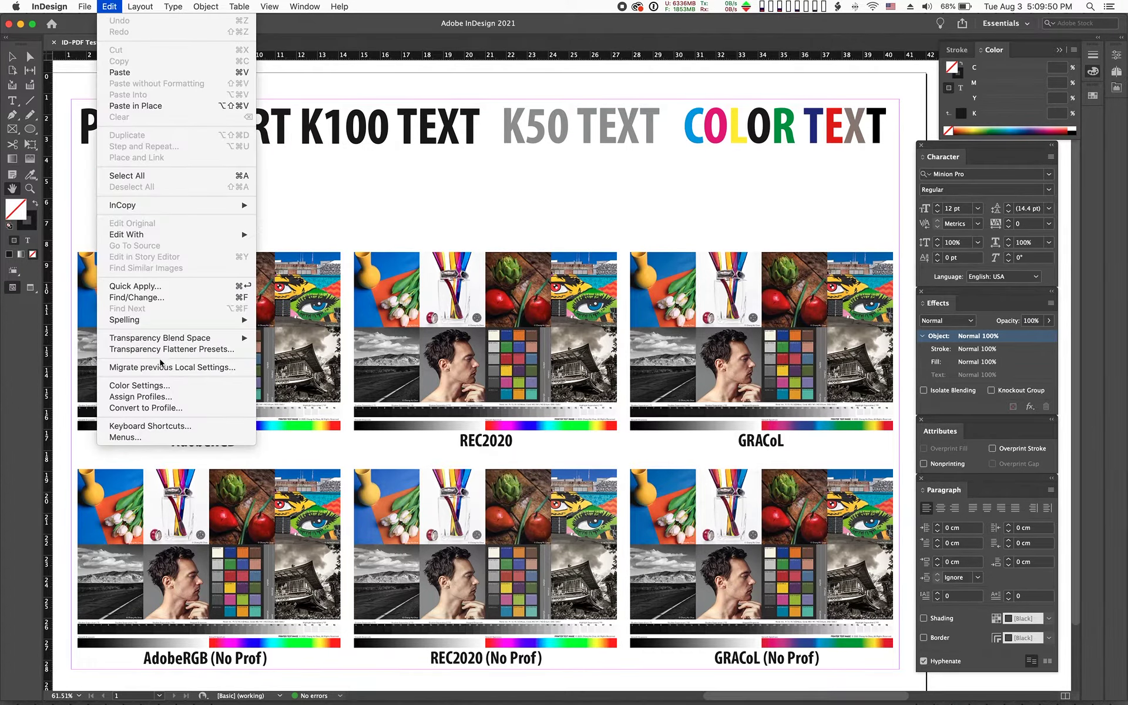
left_click(159, 398)
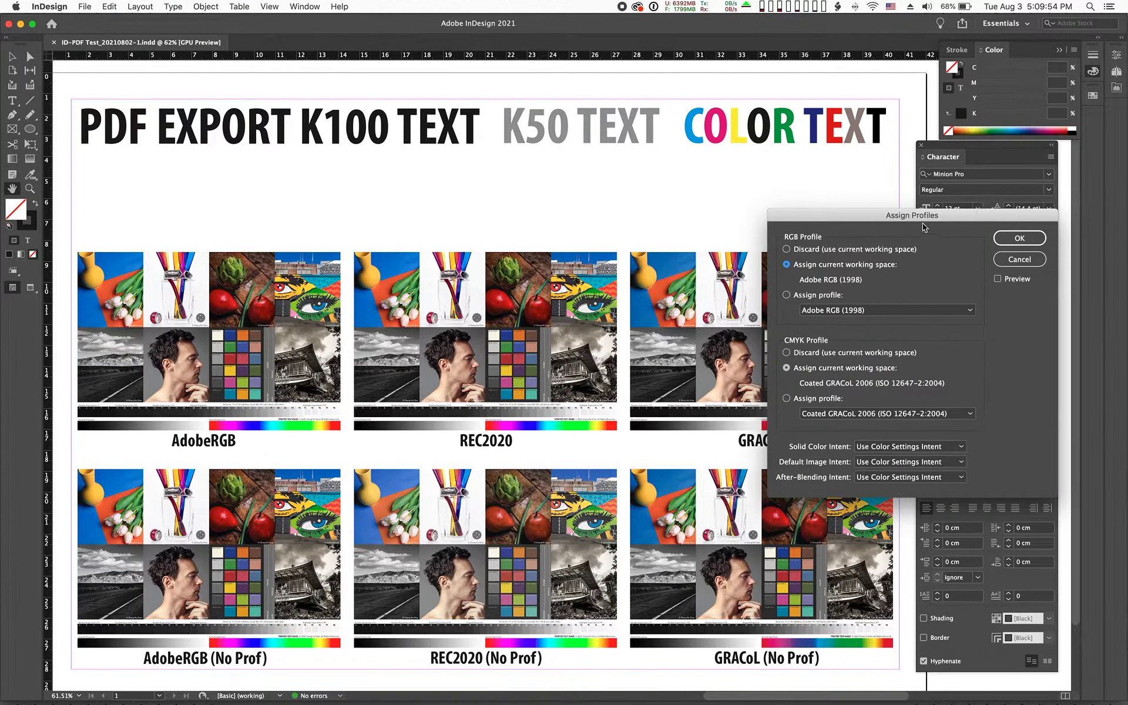
left_click_drag(920, 223, 930, 194)
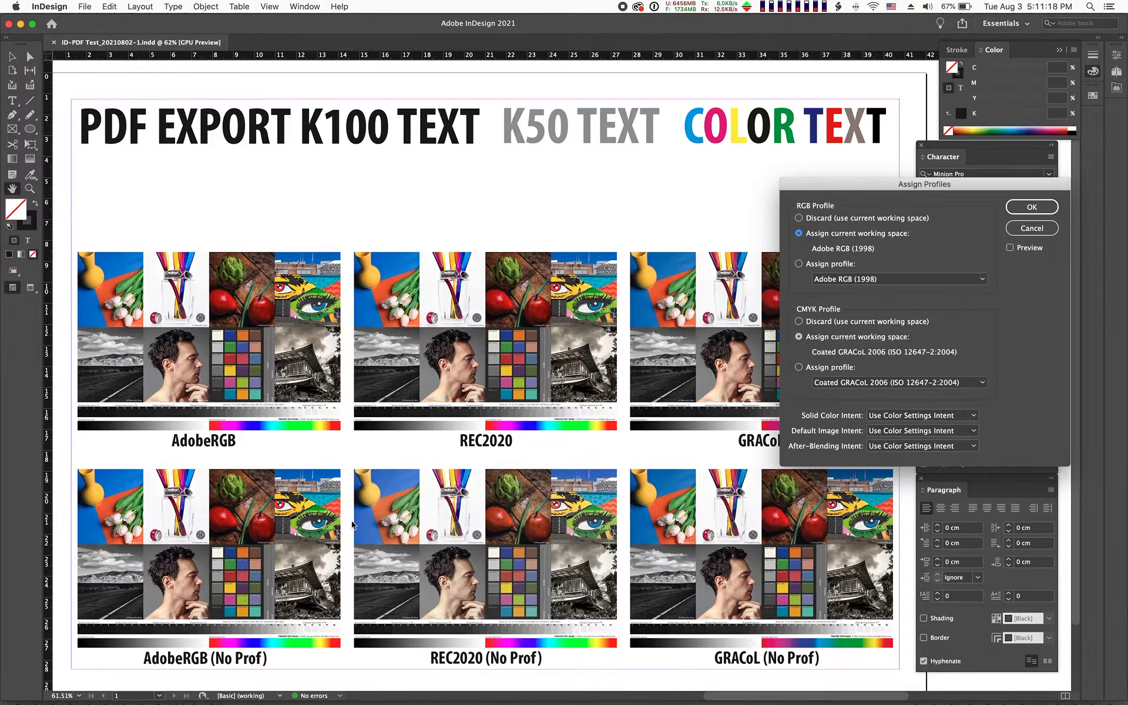
left_click_drag(915, 188, 963, 164)
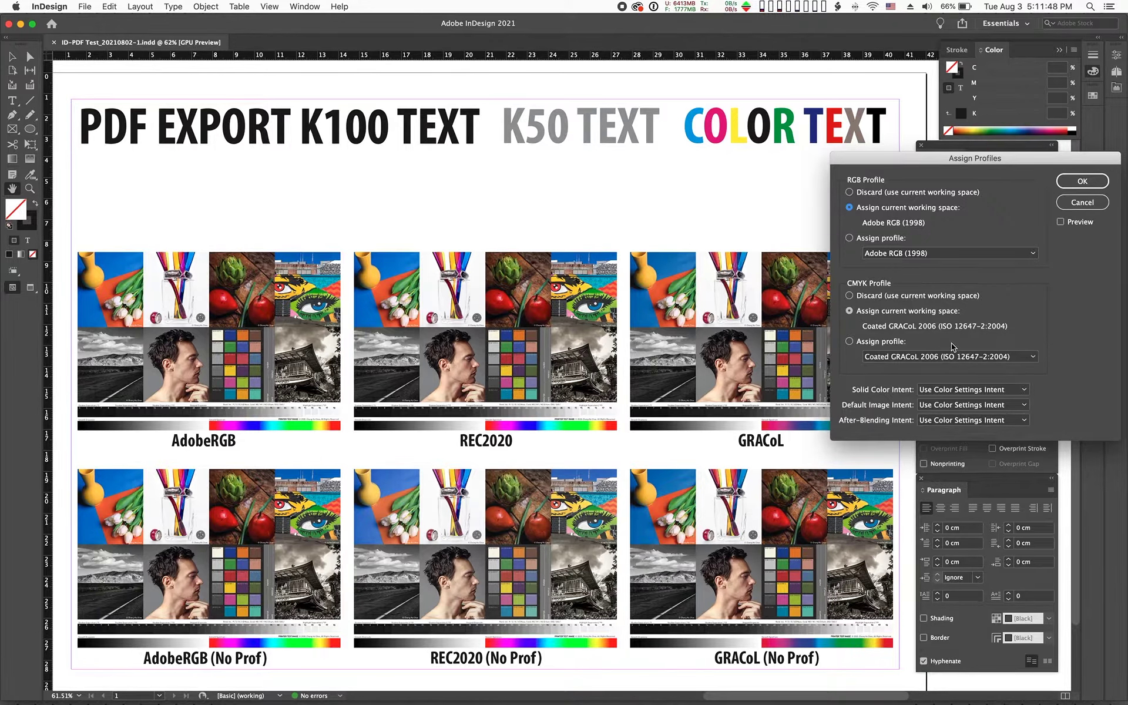
left_click(927, 252)
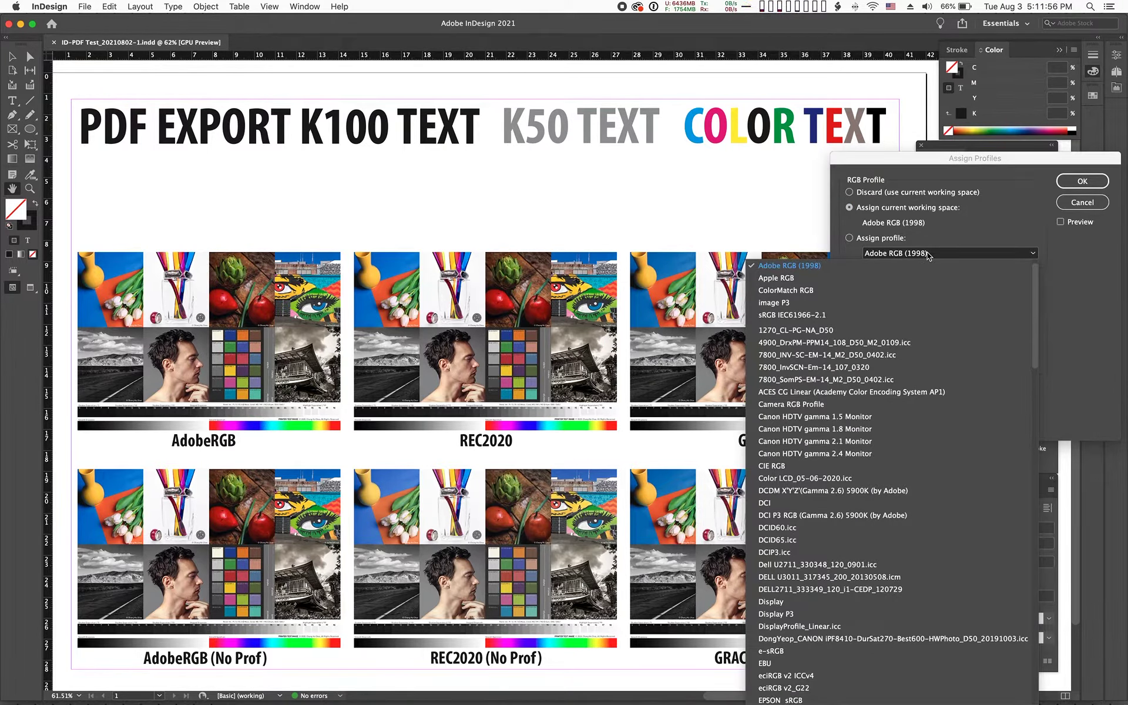
left_click(783, 466)
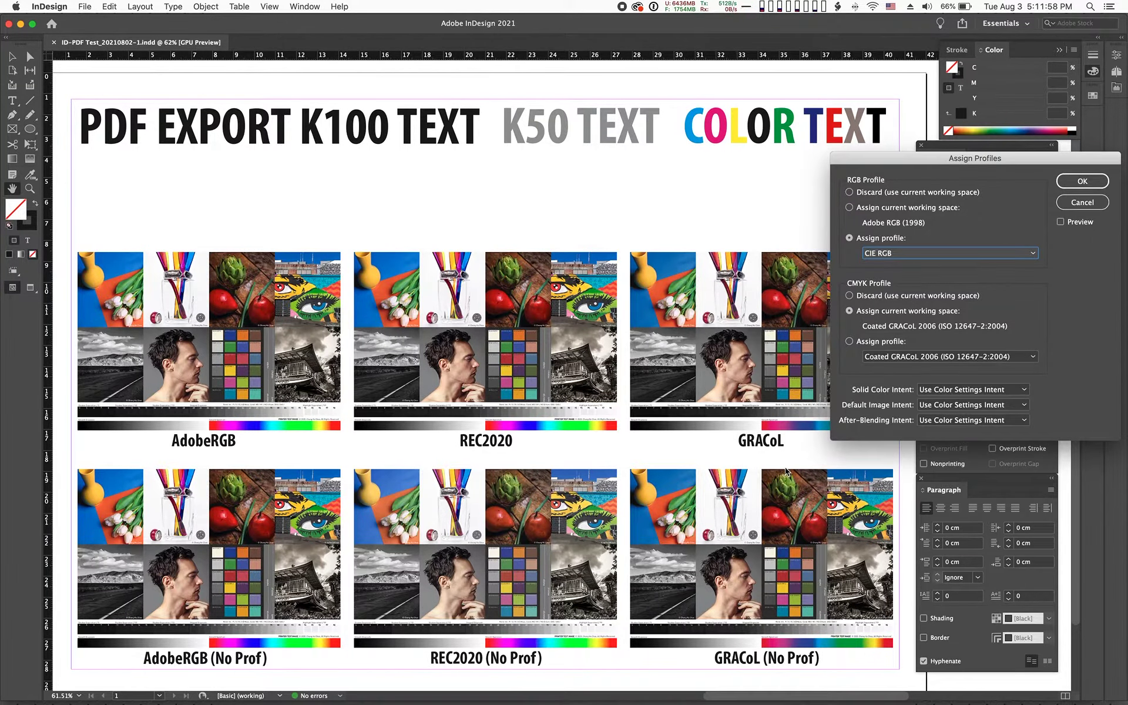
- Choose SK_ART250_11_GCR2_0-370-NBP as the CMYK profile to assign to the document
left_click(945, 357)
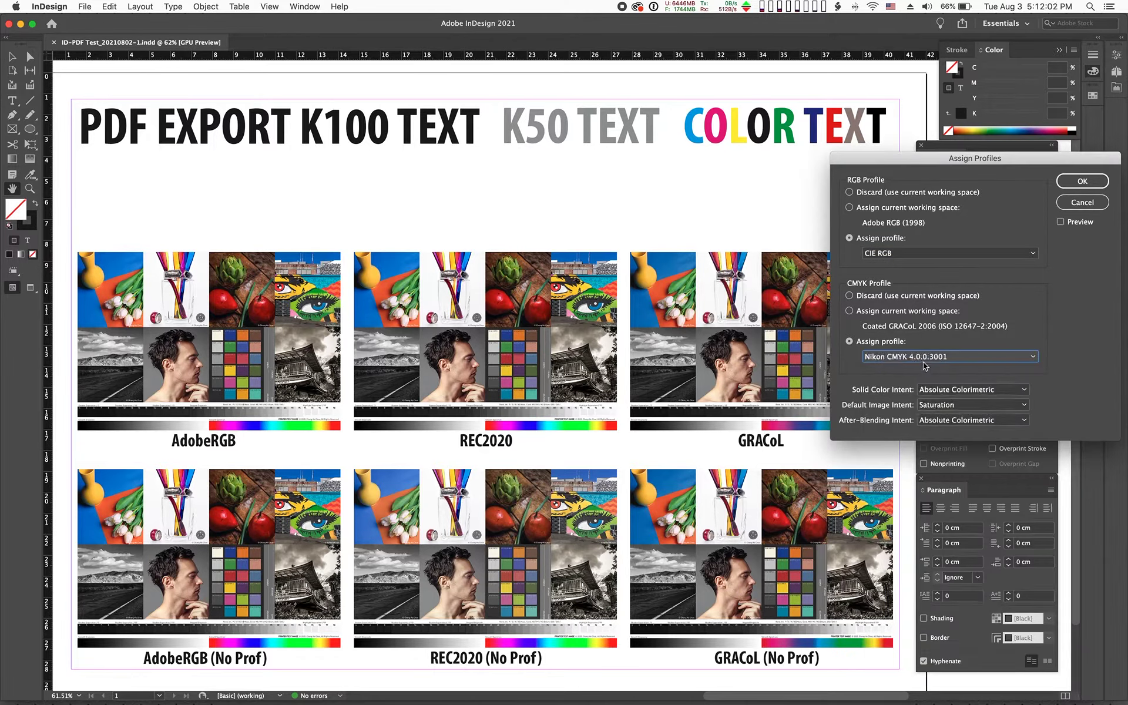
left_click(926, 357)
scroll(943, 479, "down", 10)
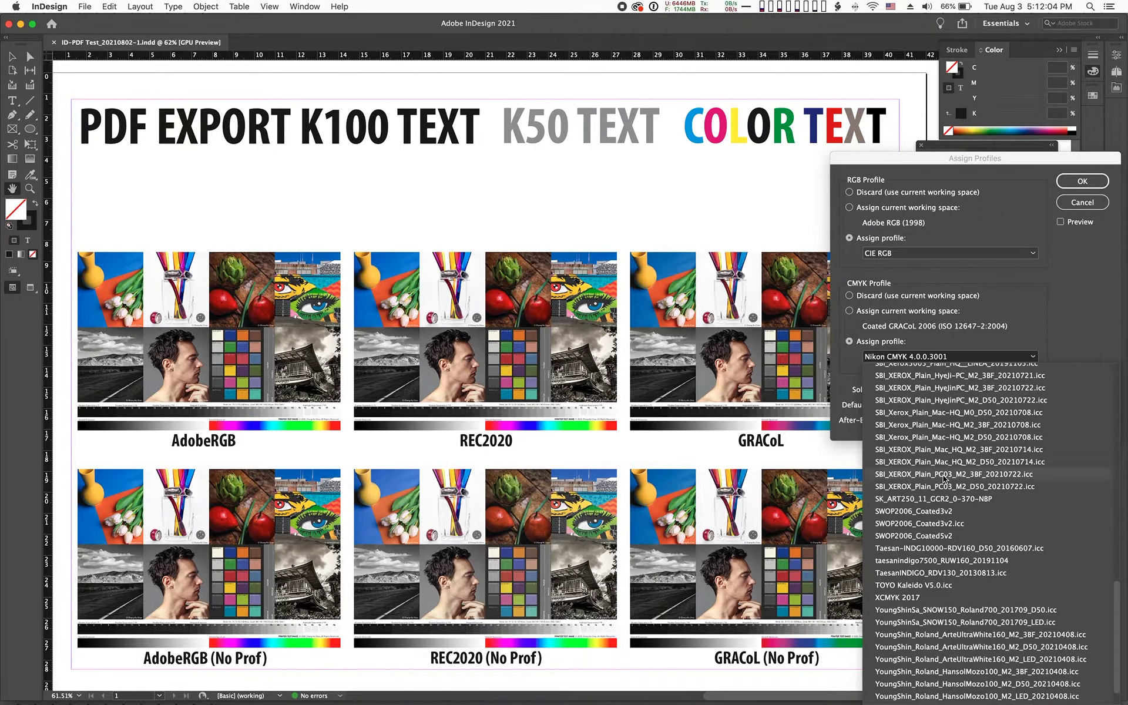
left_click(903, 499)
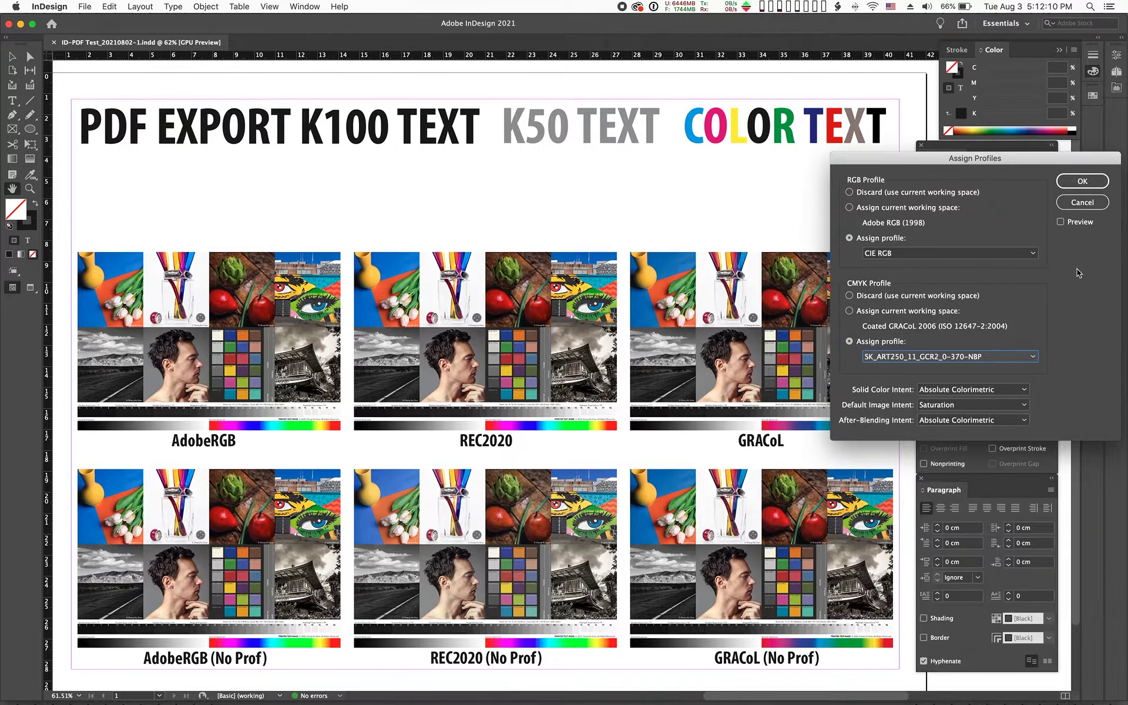
- Compare the page's text and images with the assigned-profile preview on and off, and cancel the profile assignment
left_click(1060, 222)
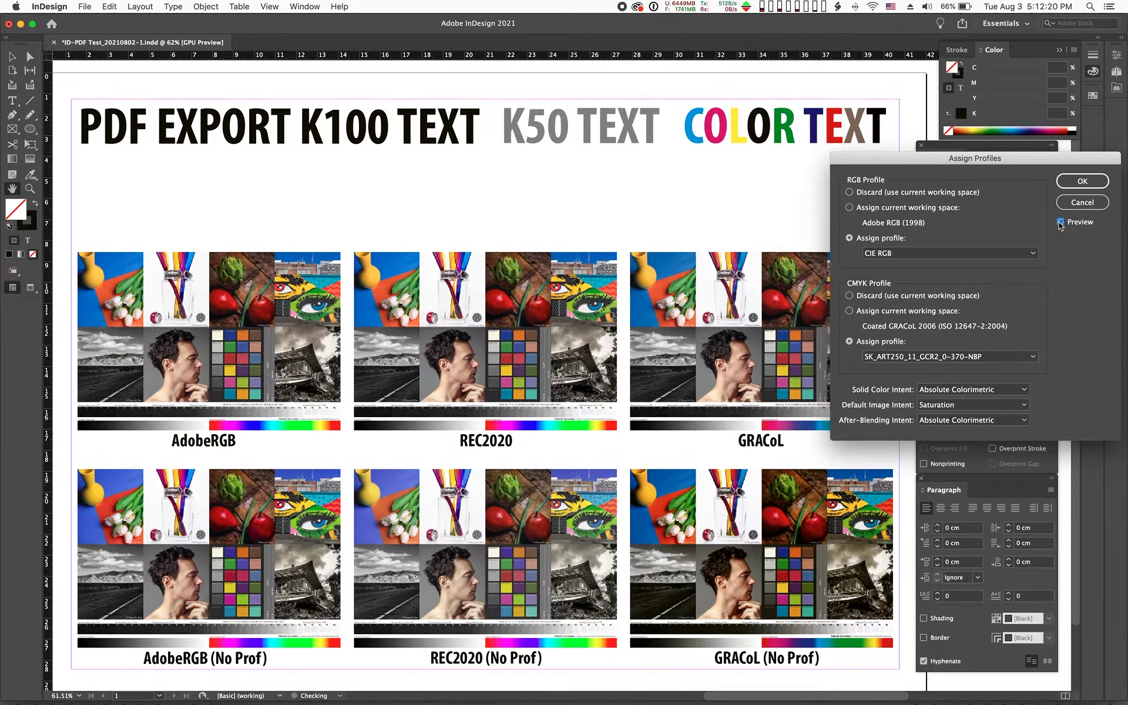
left_click(1061, 222)
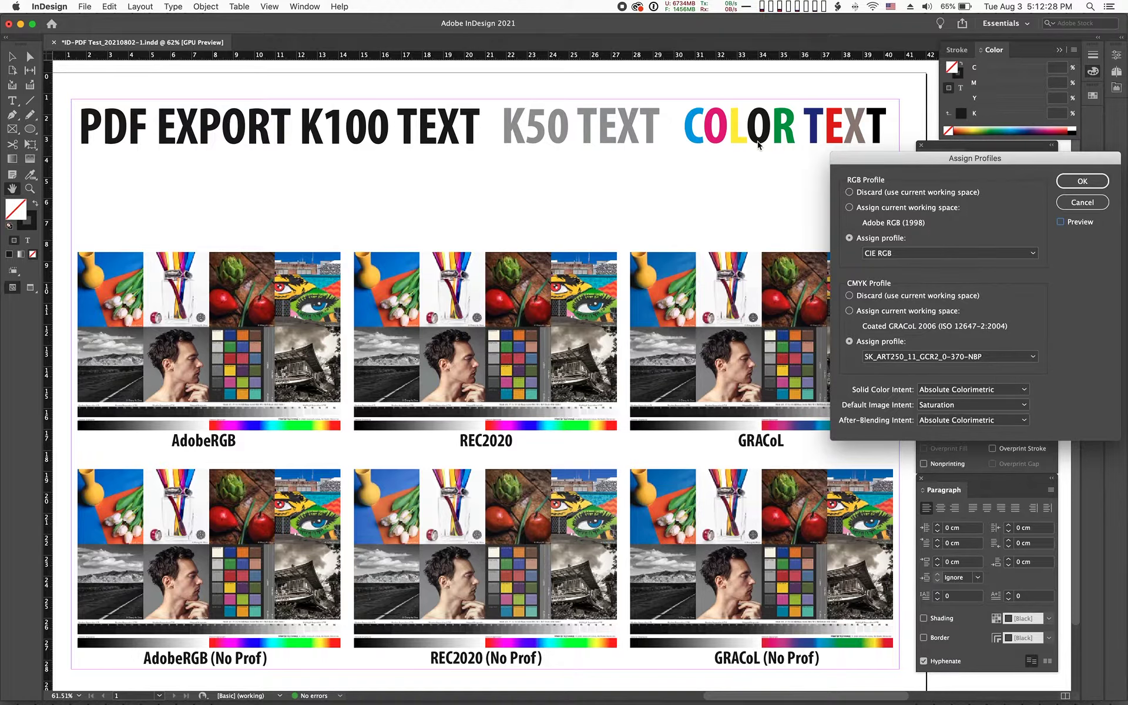
left_click(1061, 222)
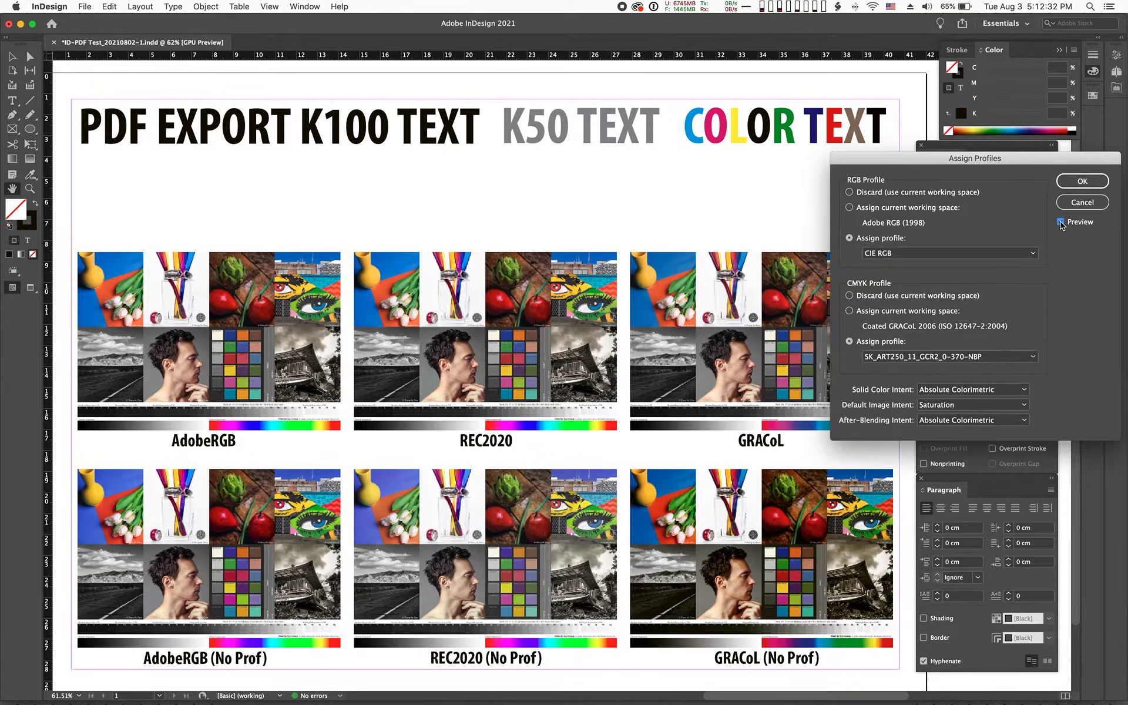
left_click(1061, 222)
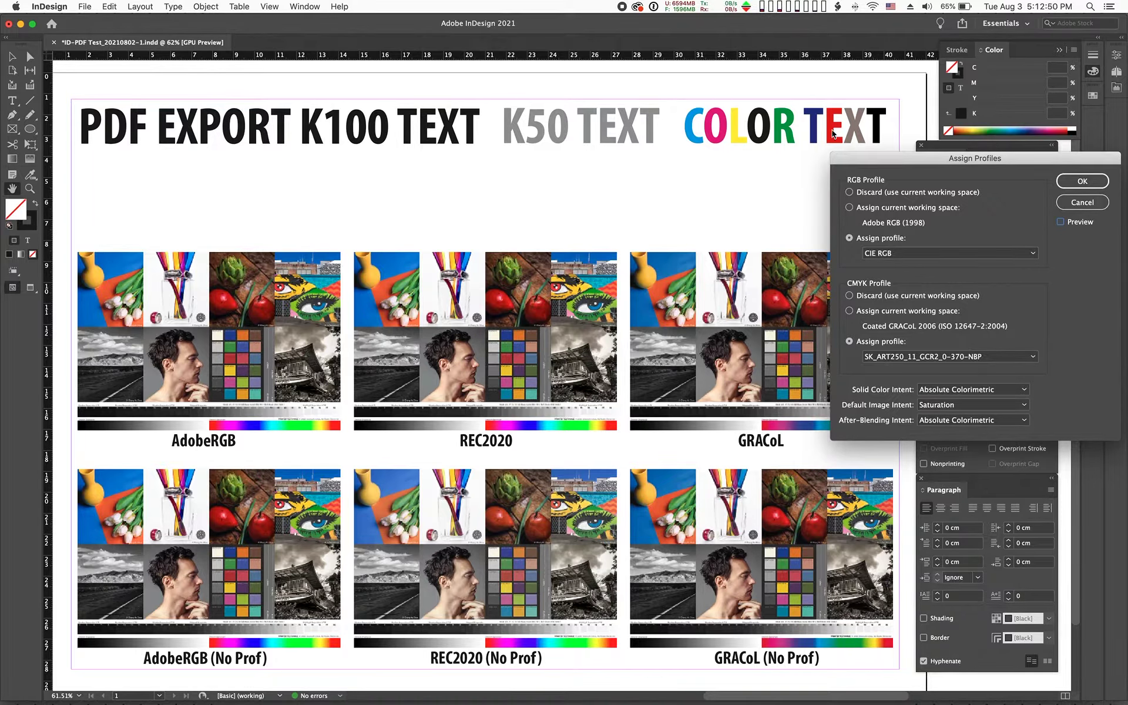
left_click(1060, 222)
left_click(1060, 222)
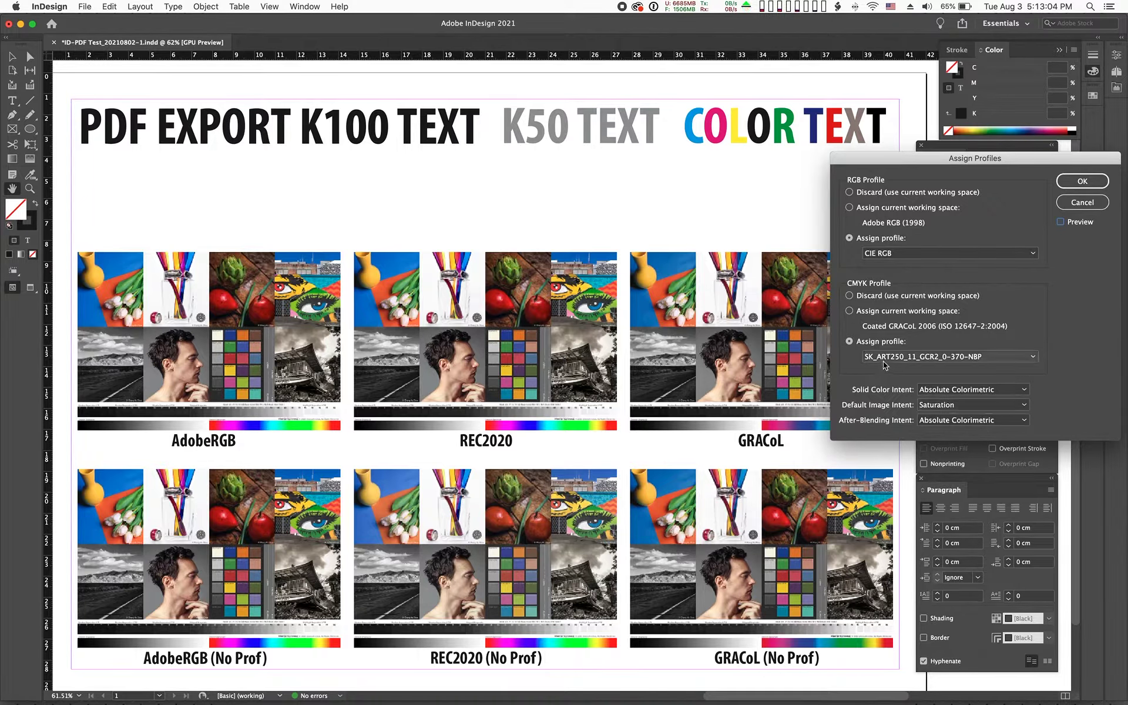
left_click(1060, 222)
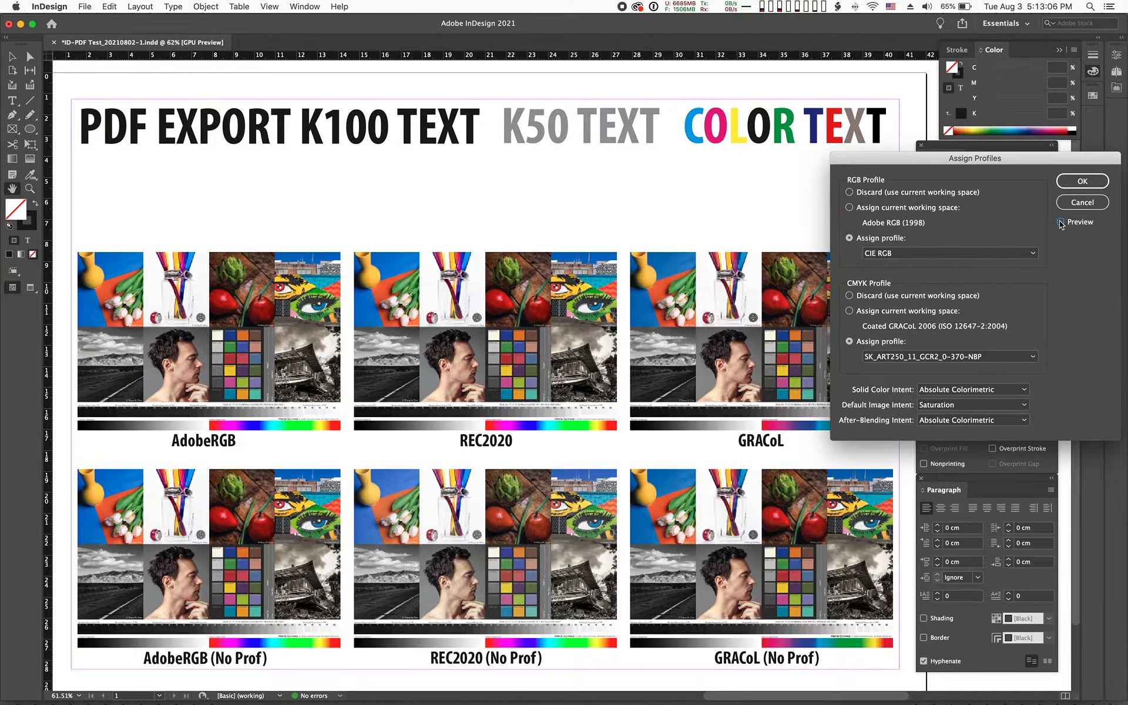
left_click(1060, 222)
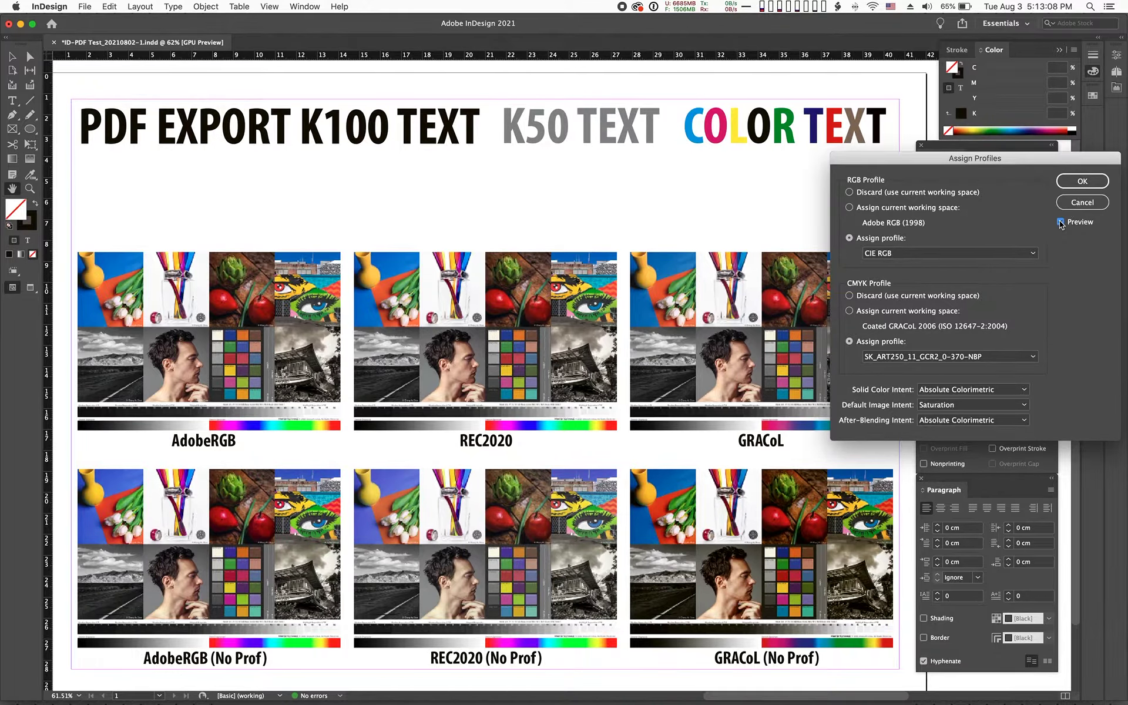
left_click(1060, 222)
left_click(1060, 222)
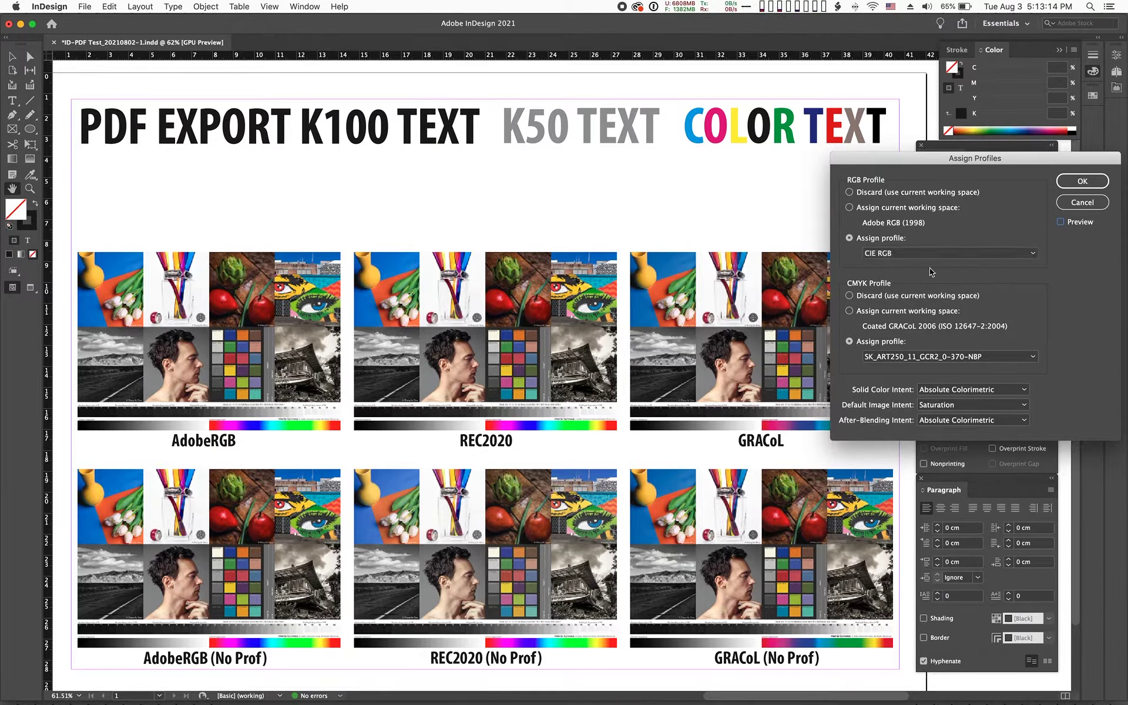
left_click(1060, 222)
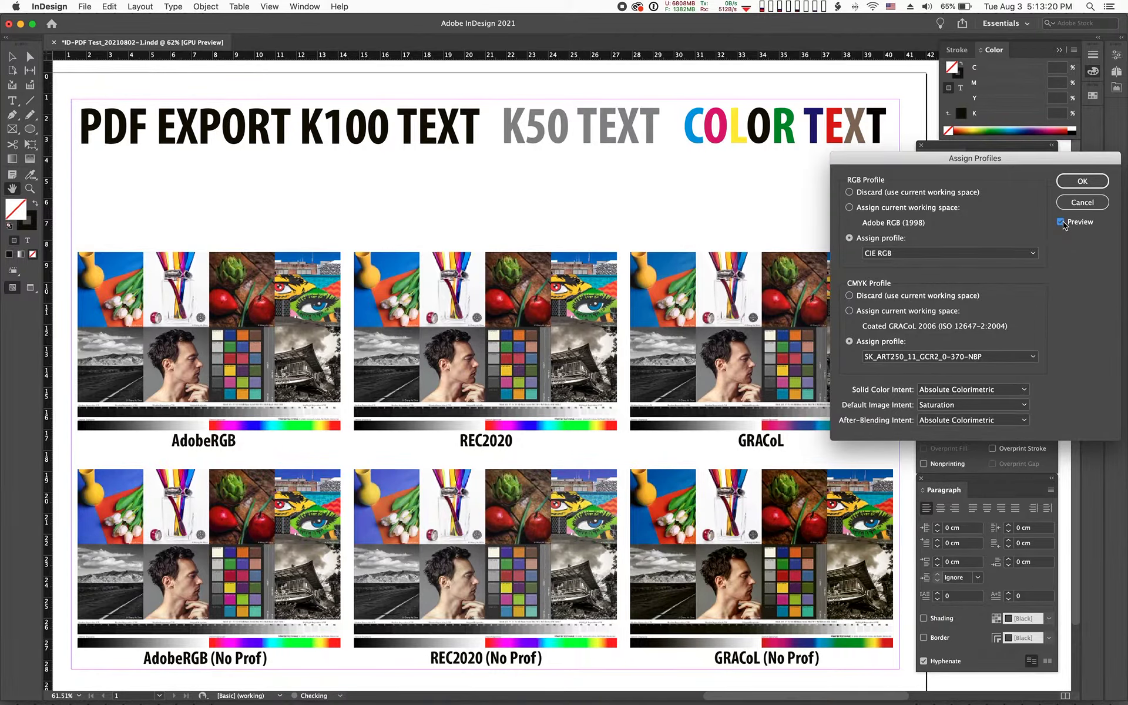
left_click(1061, 222)
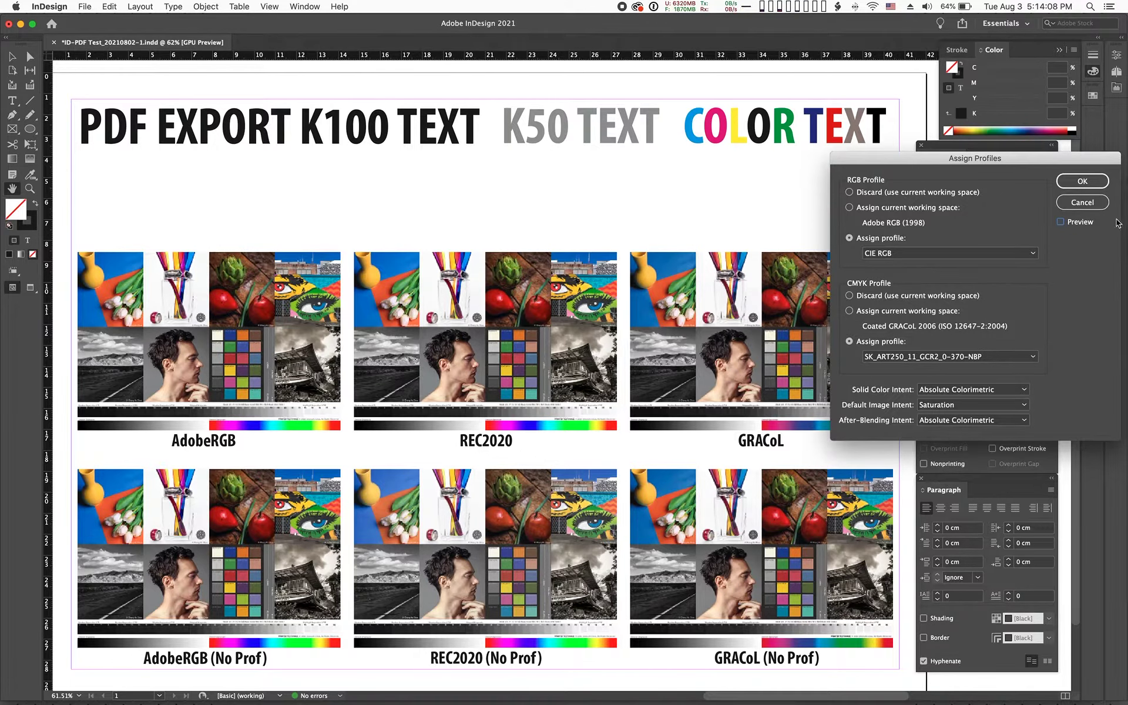
left_click(1089, 203)
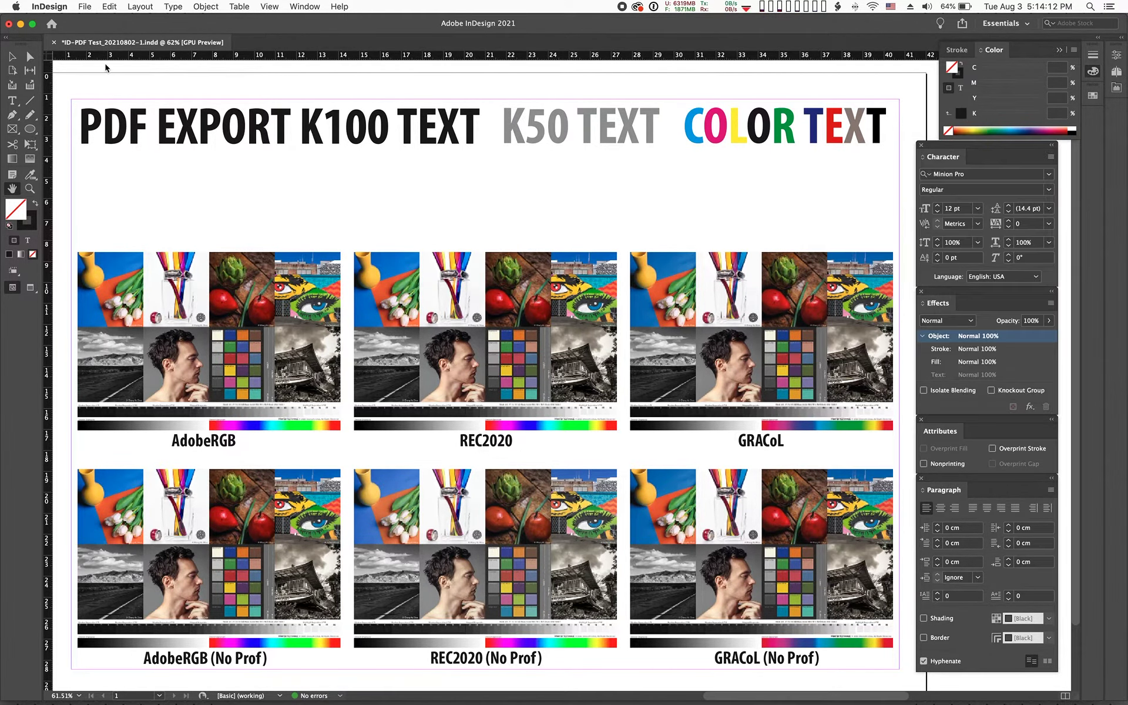
- Set up a Convert to Profile operation with preview off and SK_ART250_11_GCR2_0-370-NBP as the destination CMYK profile
left_click(113, 7)
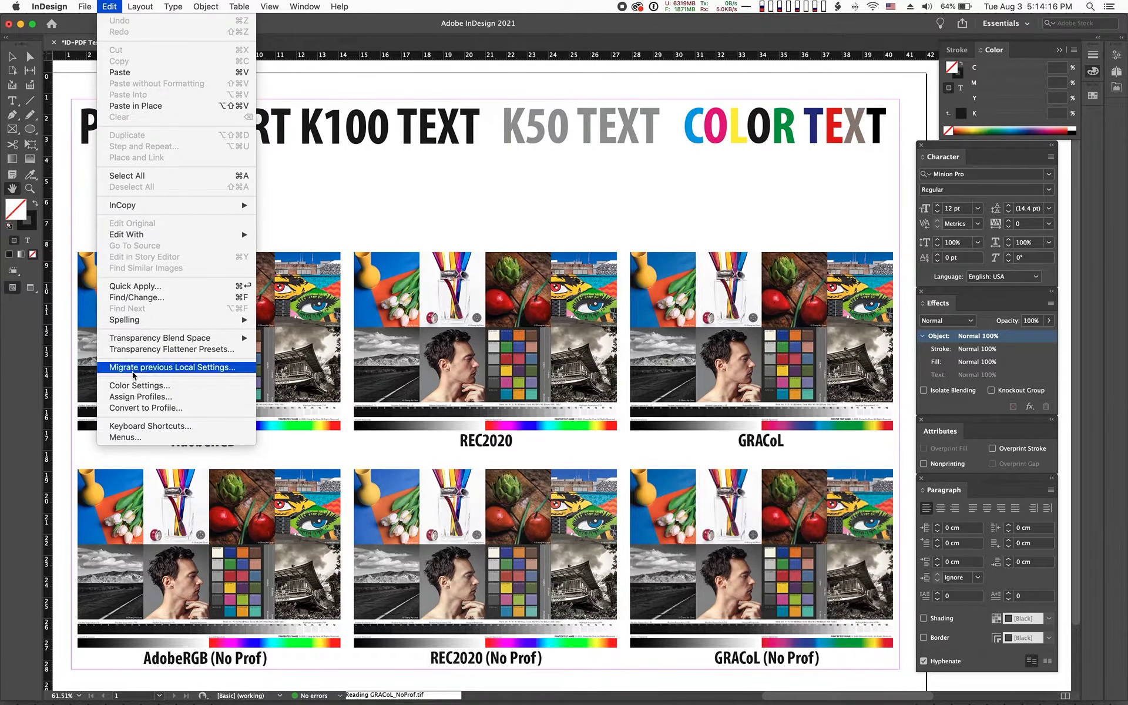
left_click(175, 411)
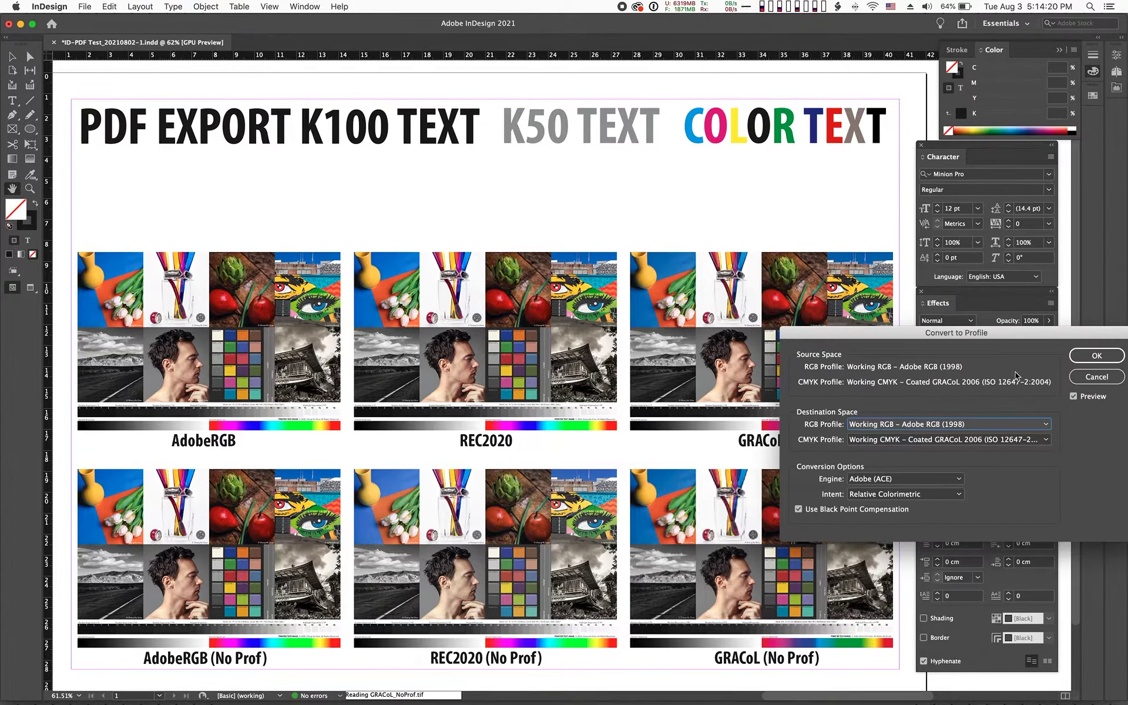
left_click(1073, 396)
left_click_drag(992, 336, 978, 267)
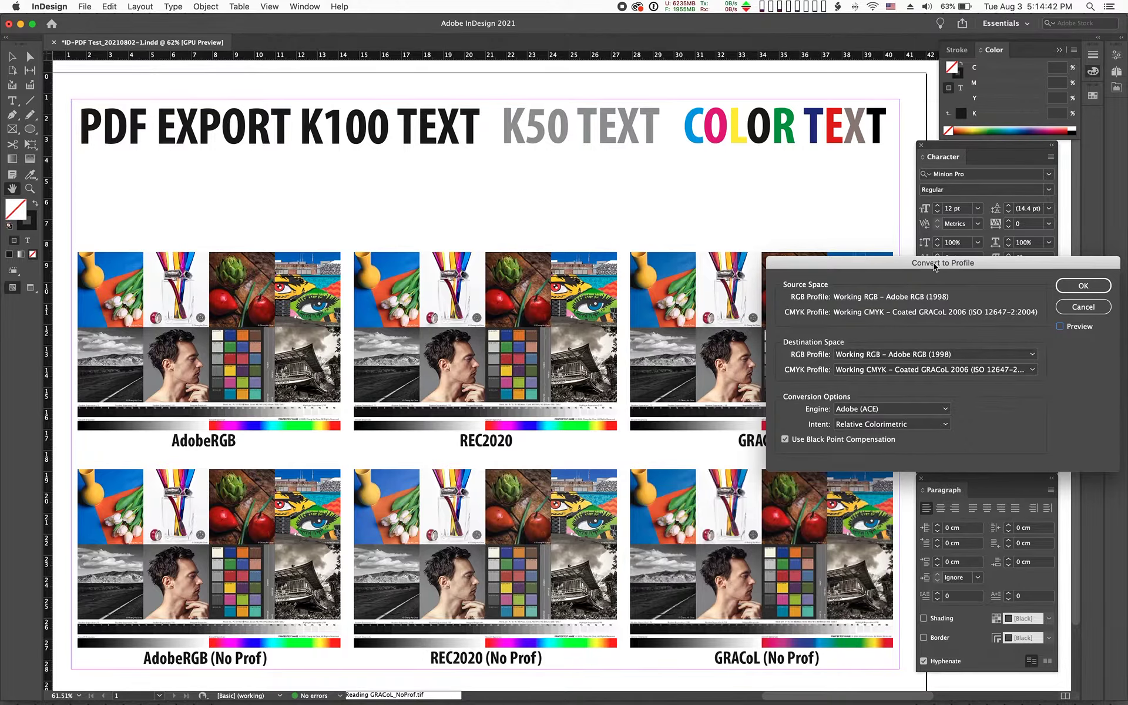
left_click_drag(933, 262, 924, 217)
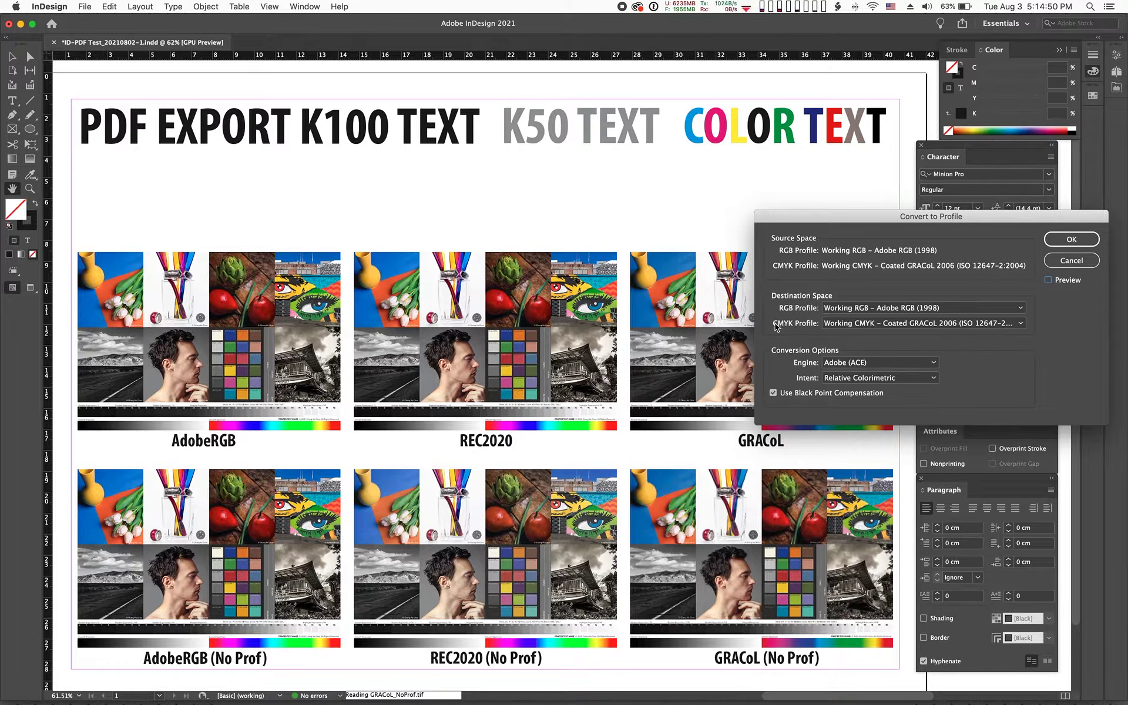
left_click(932, 330)
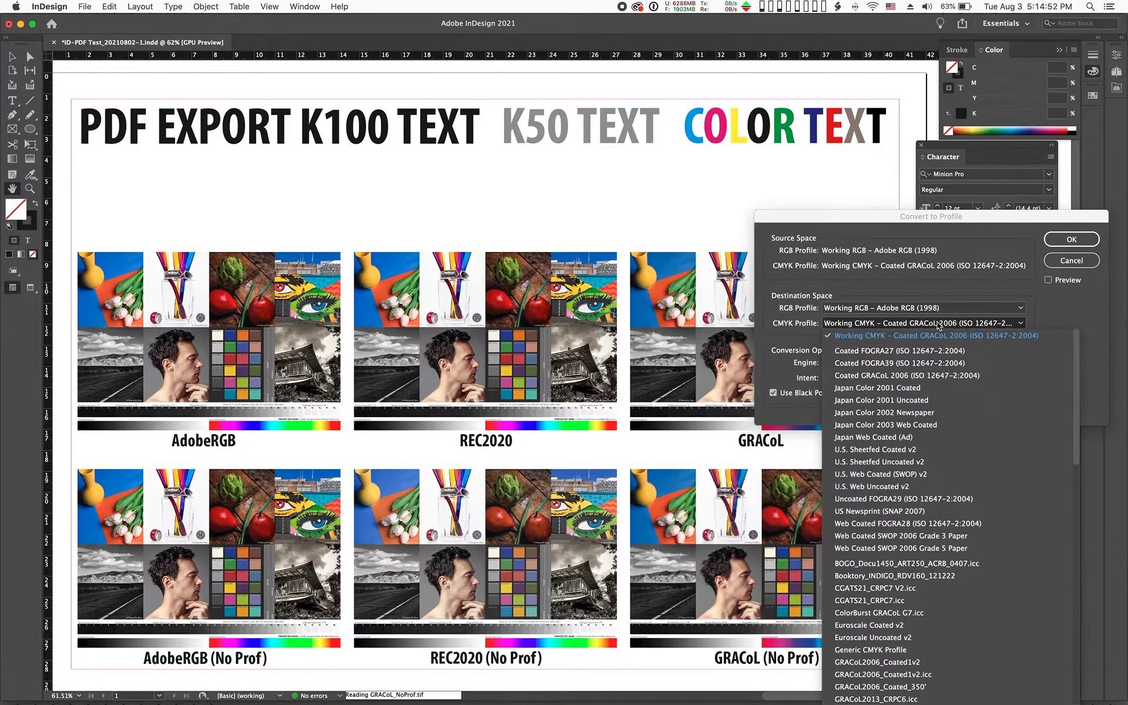
scroll(952, 454, "down", 5)
scroll(953, 454, "down", 3)
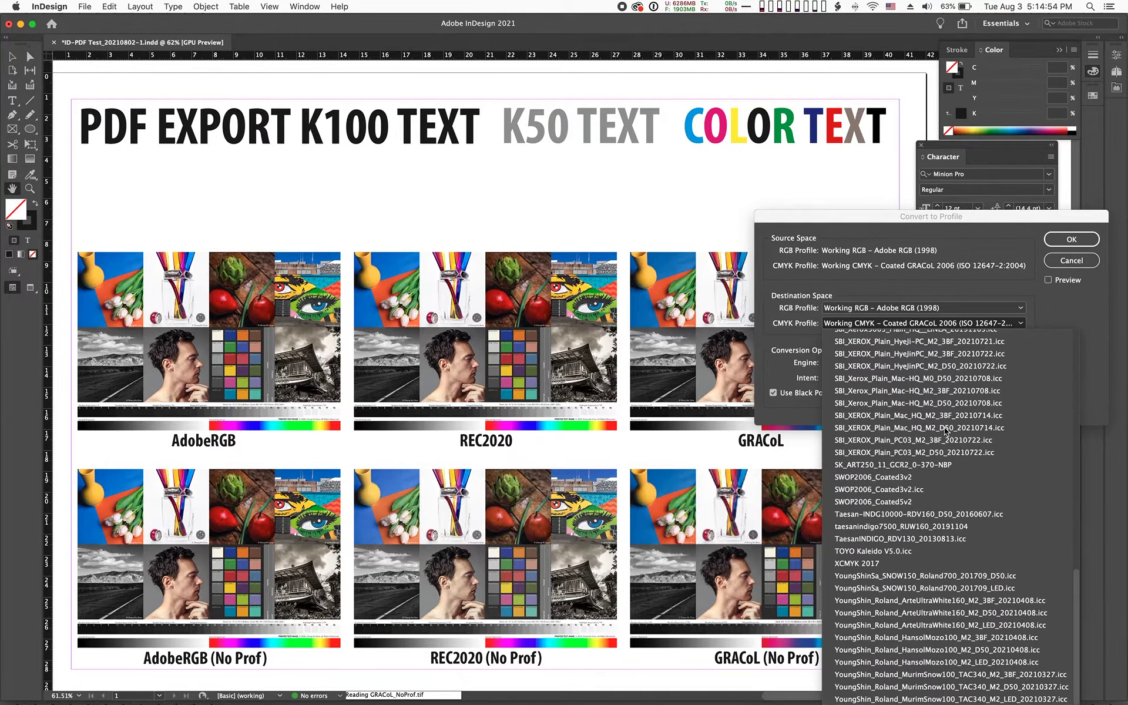
left_click(869, 465)
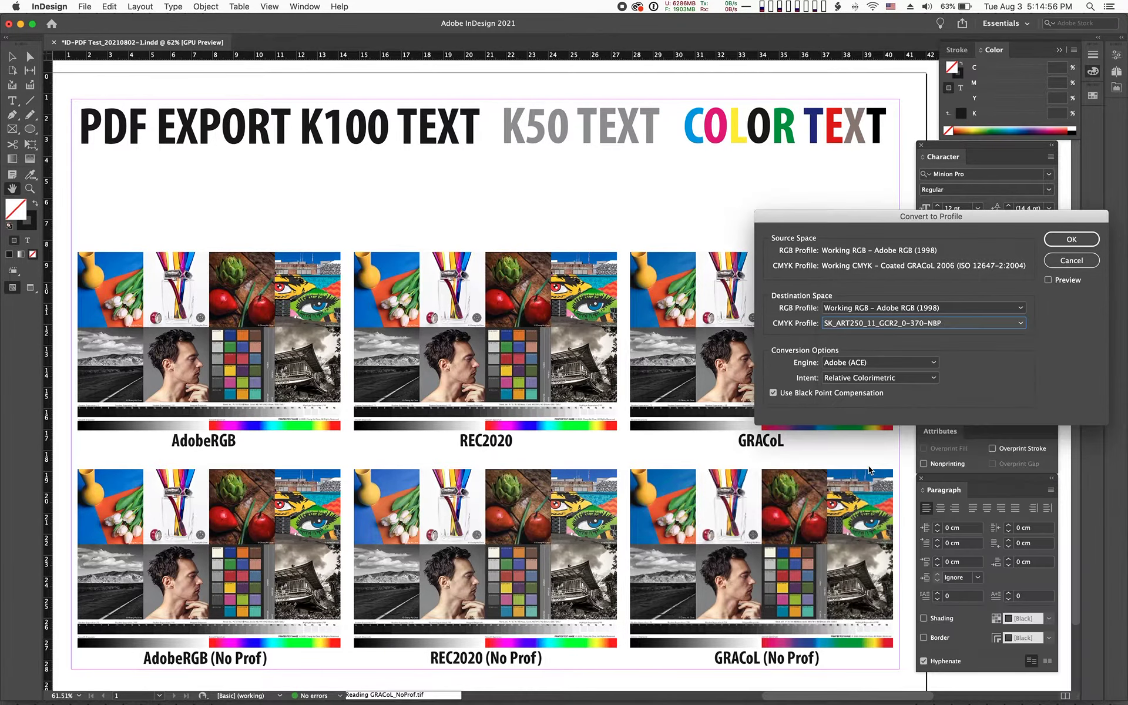
left_click_drag(932, 217, 928, 210)
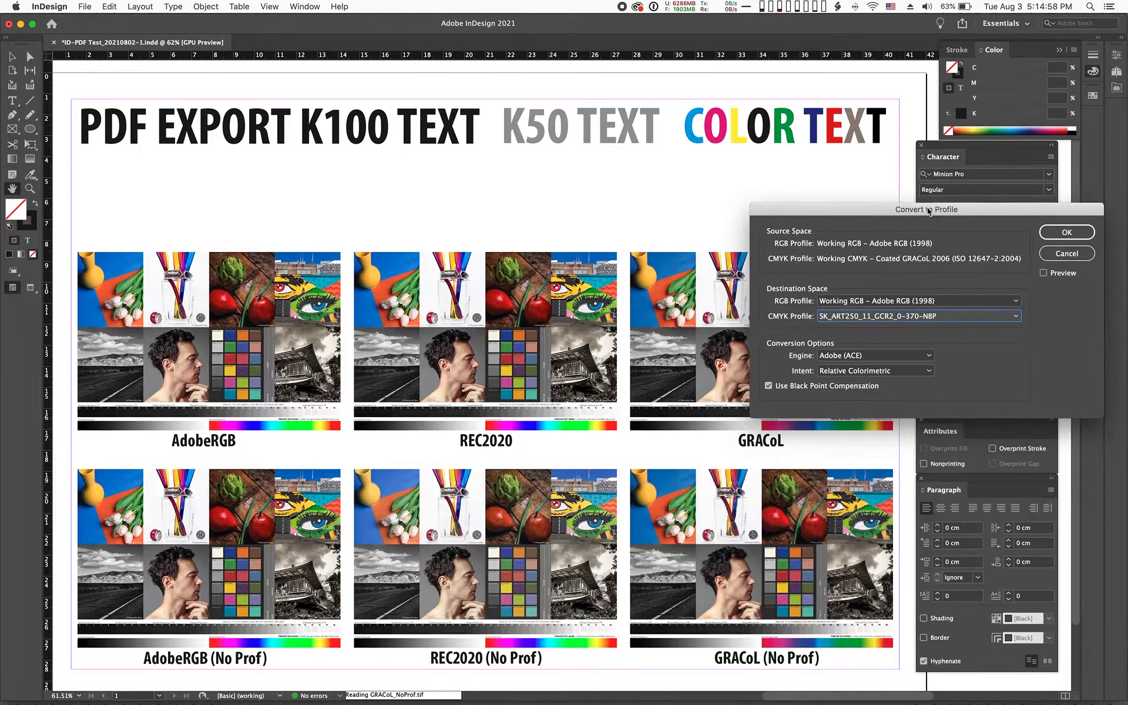
- Compare the page with the conversion preview on and off, and apply the profile conversion to the document
left_click(1043, 273)
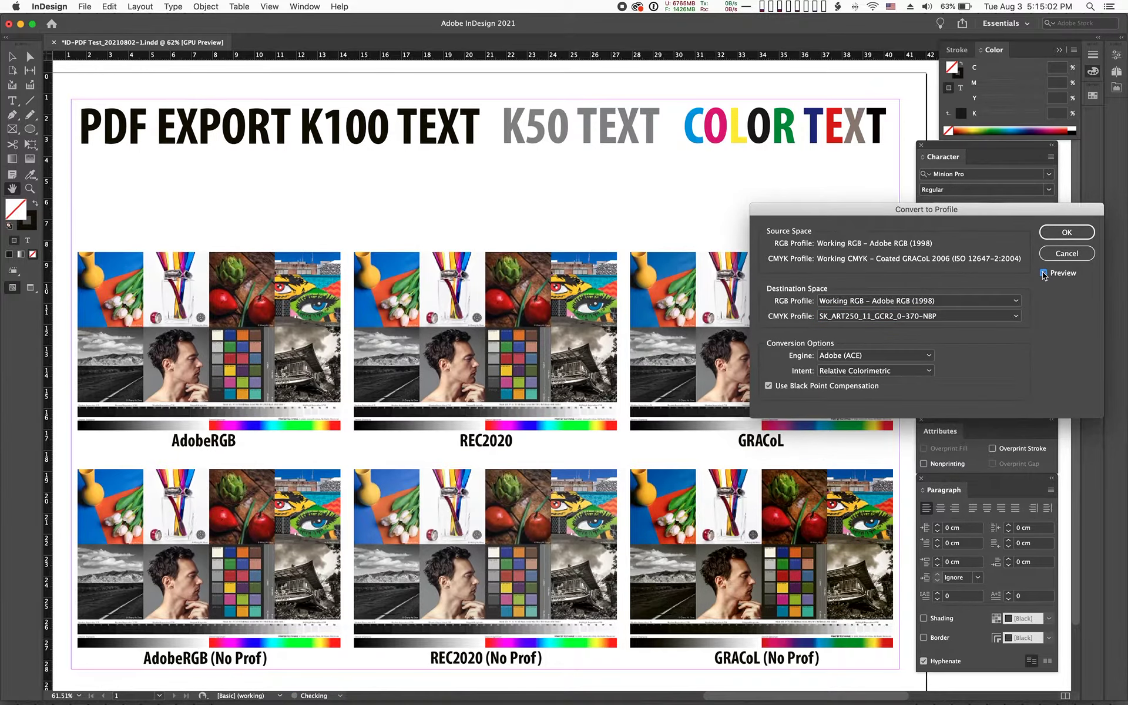
left_click(1043, 273)
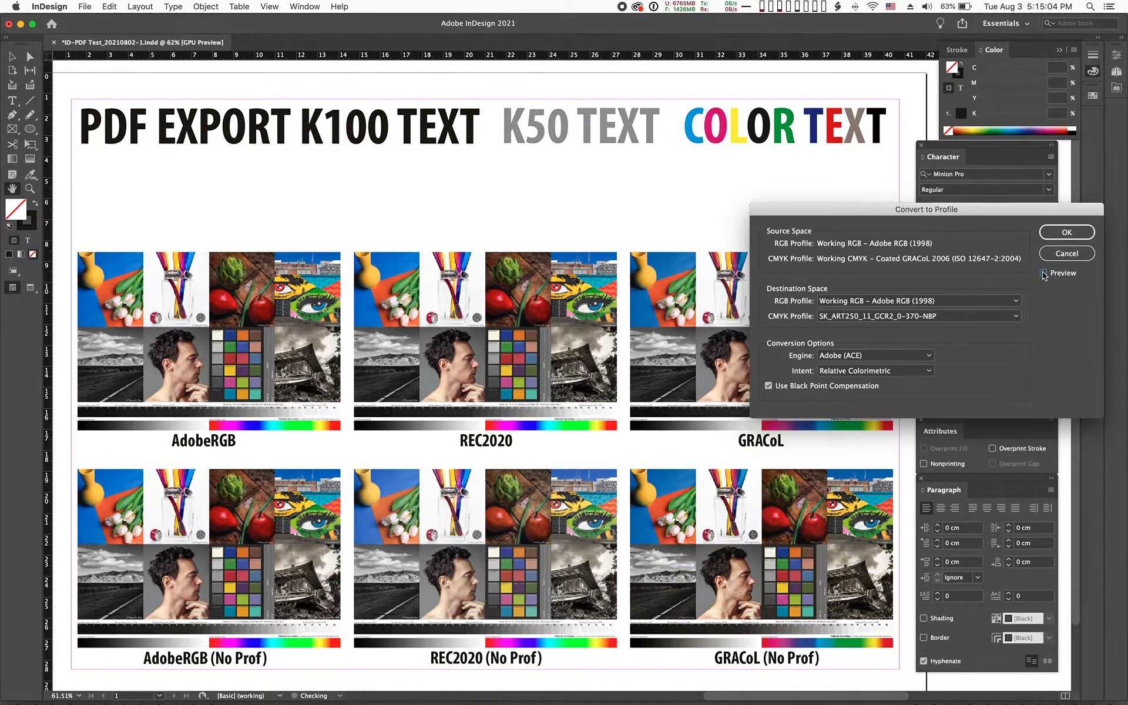
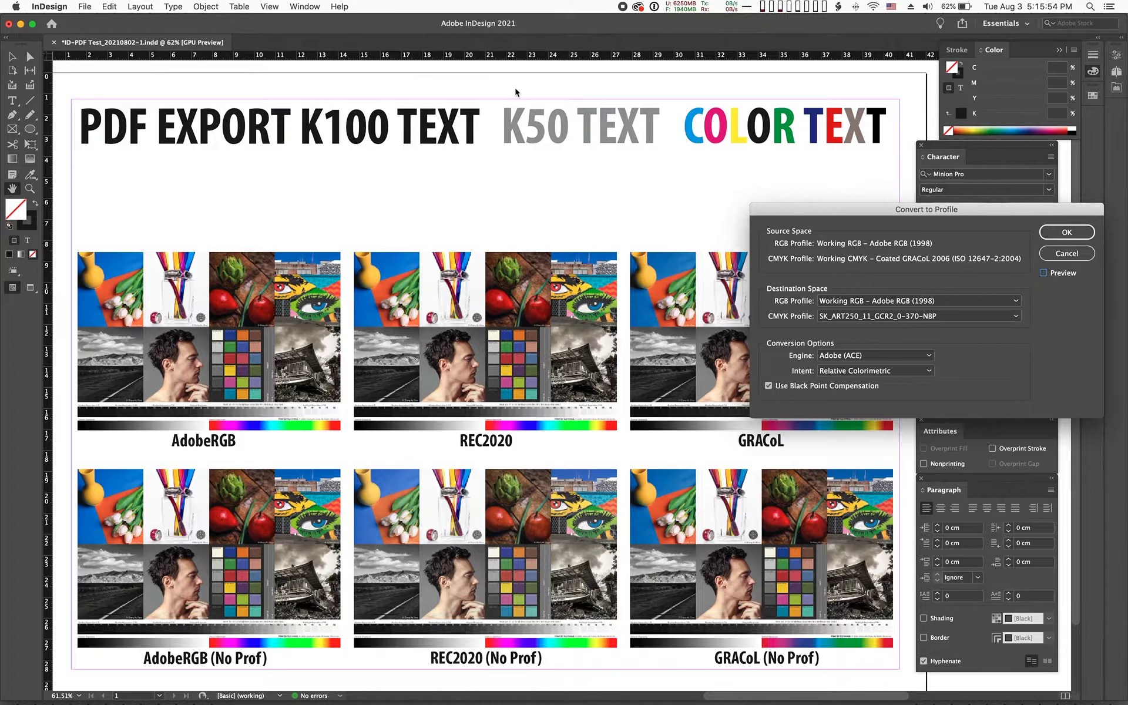
left_click(1044, 273)
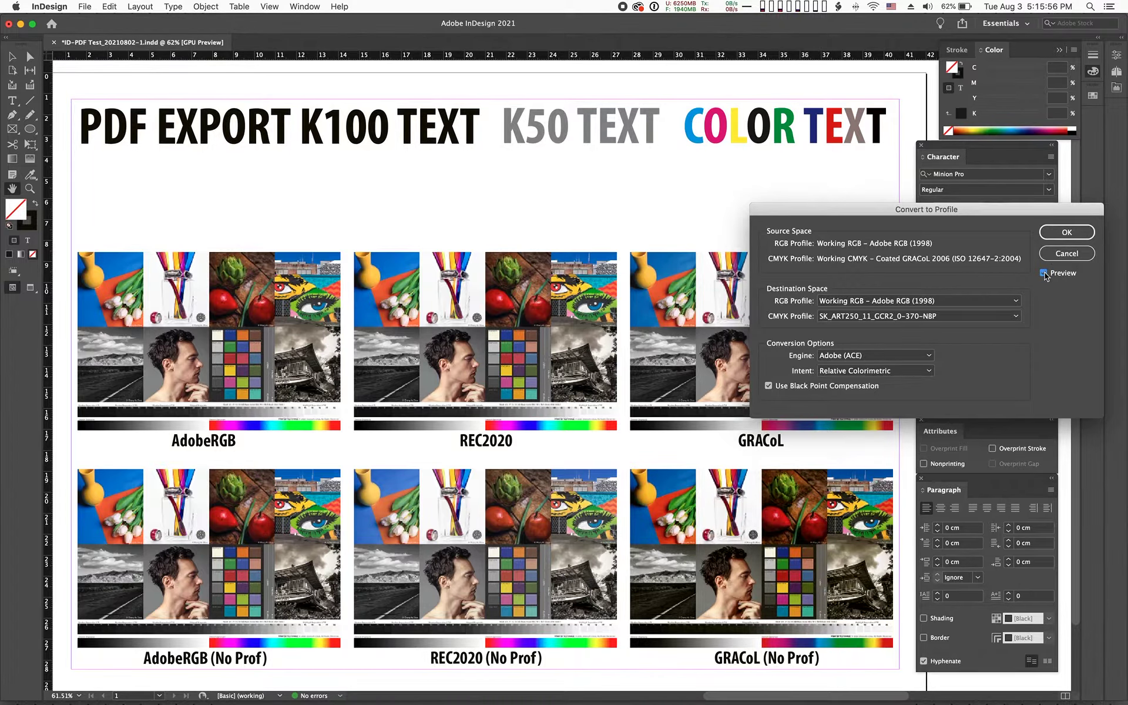
left_click(1044, 273)
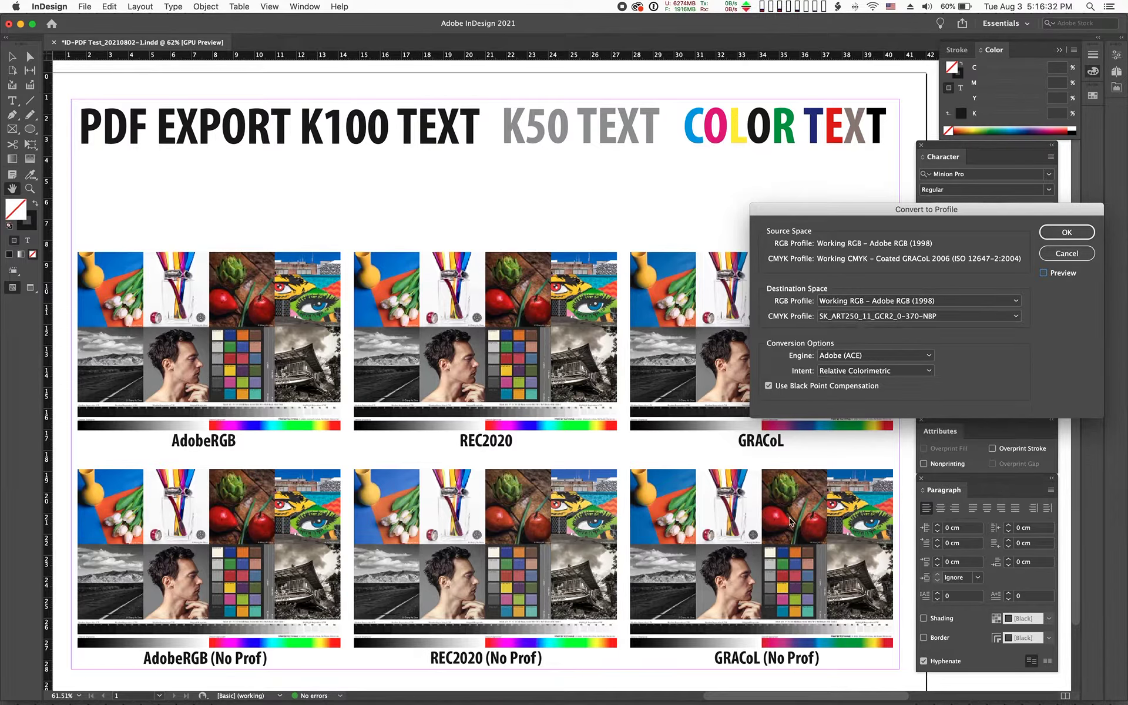
left_click(1043, 274)
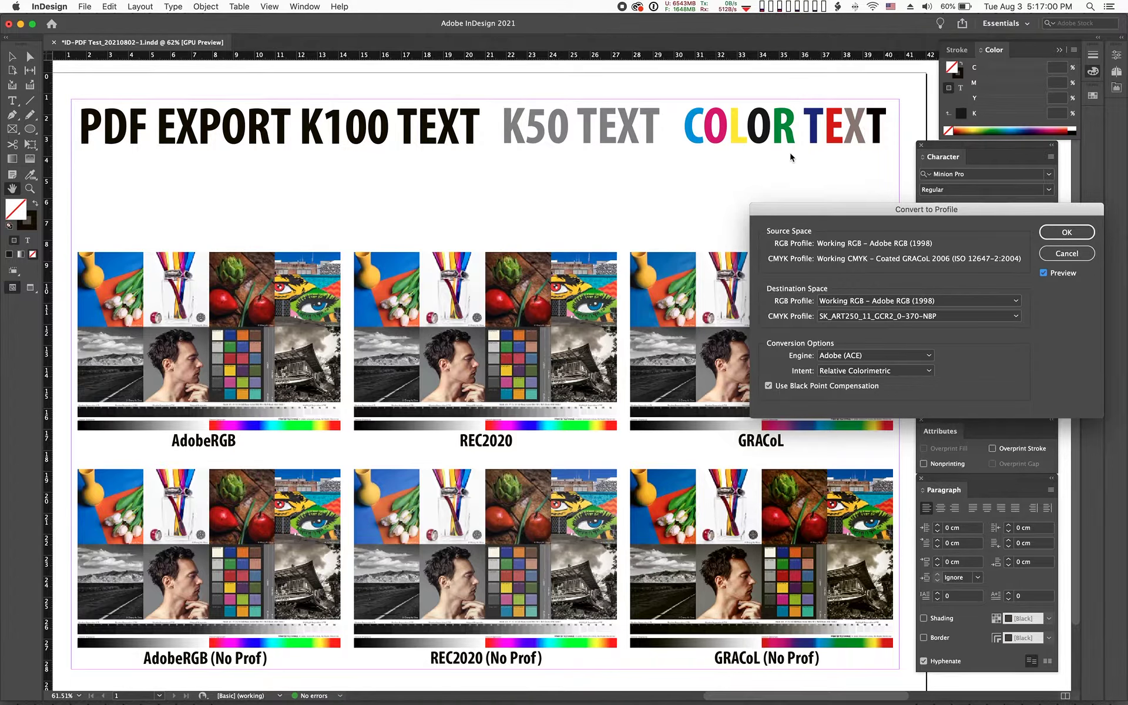
left_click(1074, 238)
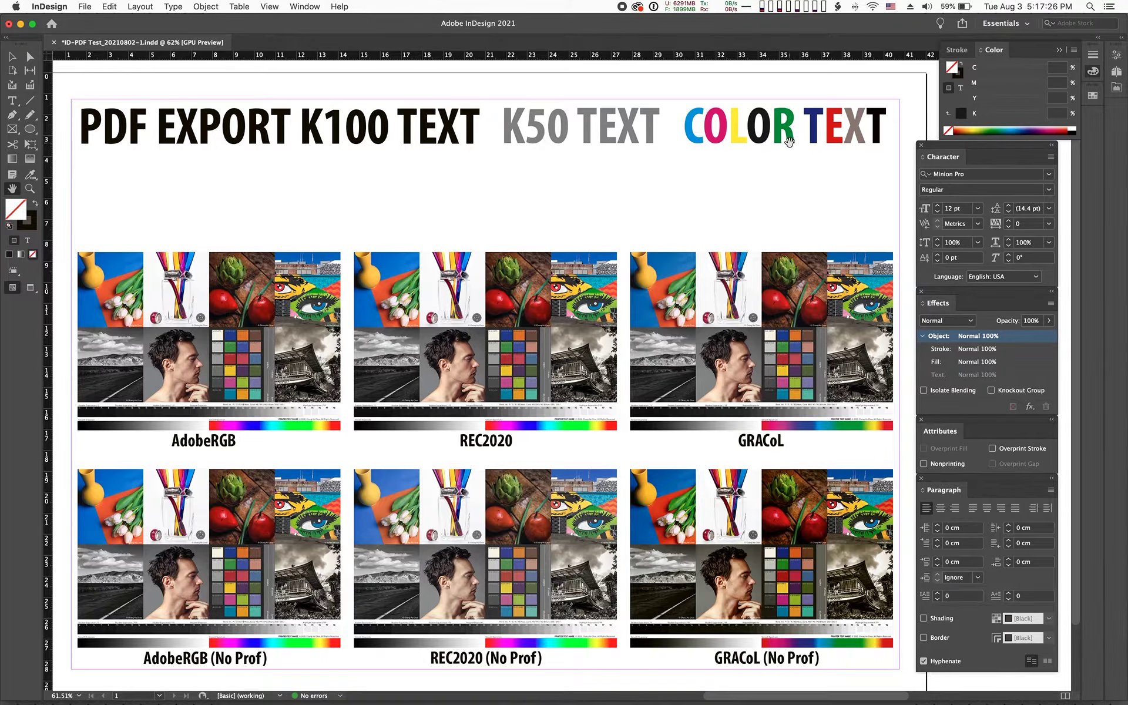
- Inspect the ink values of the K100 and K50 headings and of the letters C, R and X in COLOR TEXT
left_click(11, 102)
left_click_drag(388, 128, 376, 130)
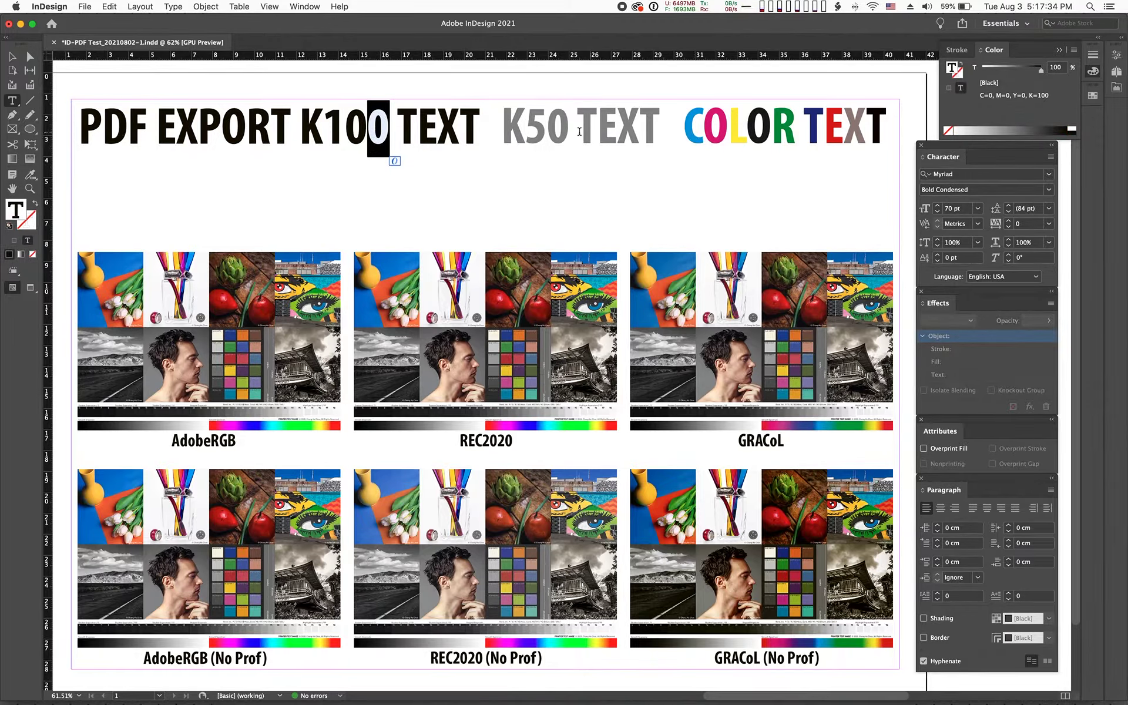
left_click_drag(569, 128, 553, 128)
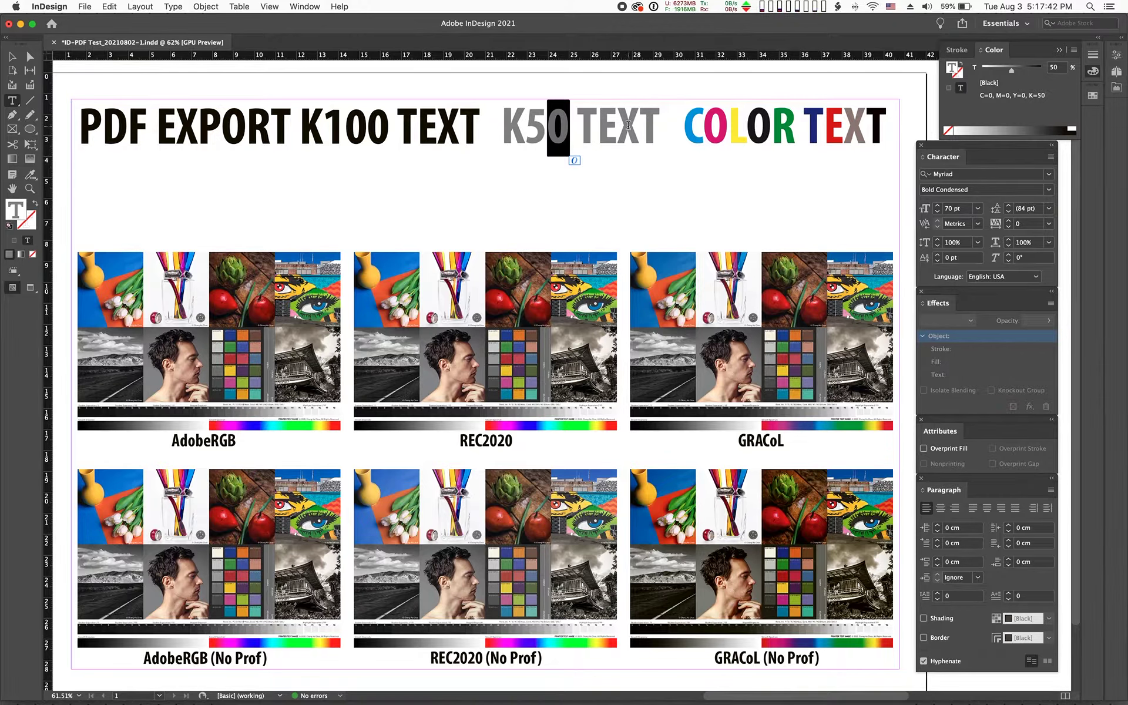
left_click(684, 126)
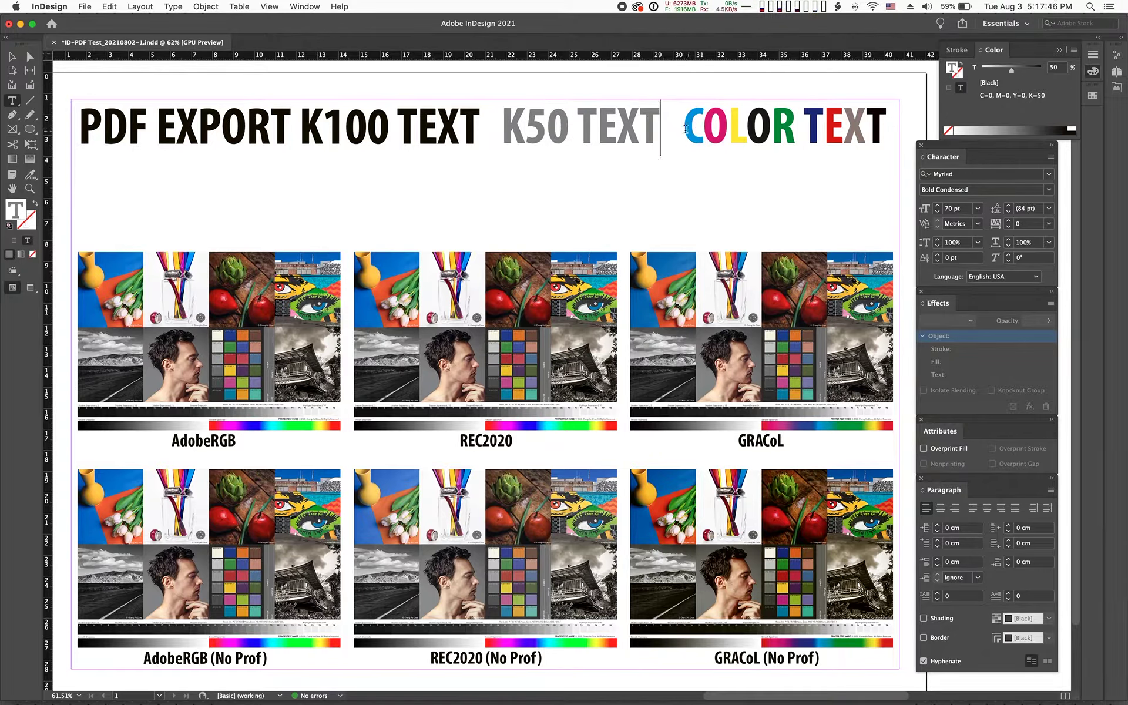
left_click_drag(685, 126, 701, 124)
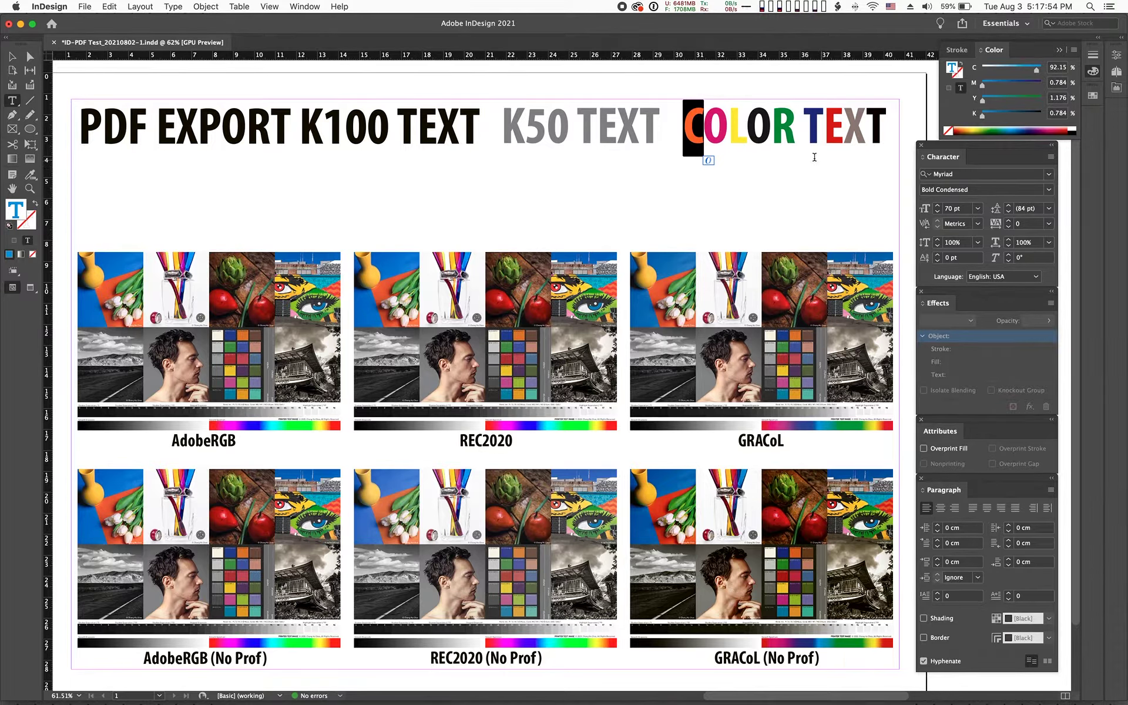
left_click_drag(795, 129, 771, 130)
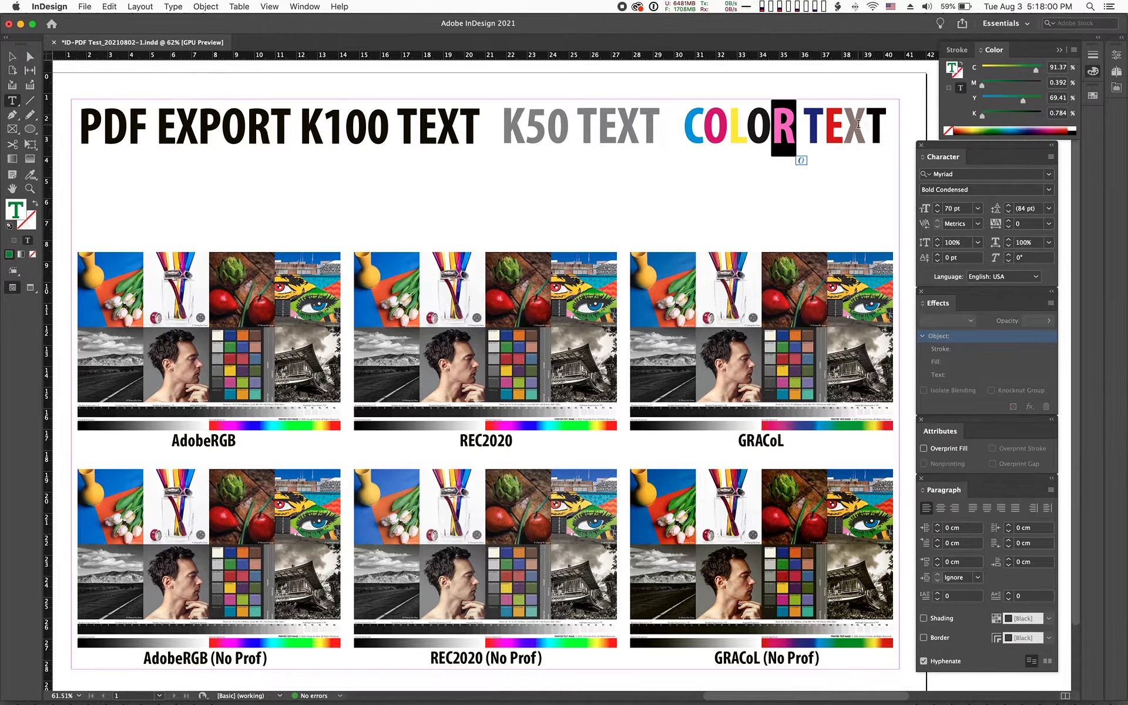
left_click_drag(858, 123, 844, 123)
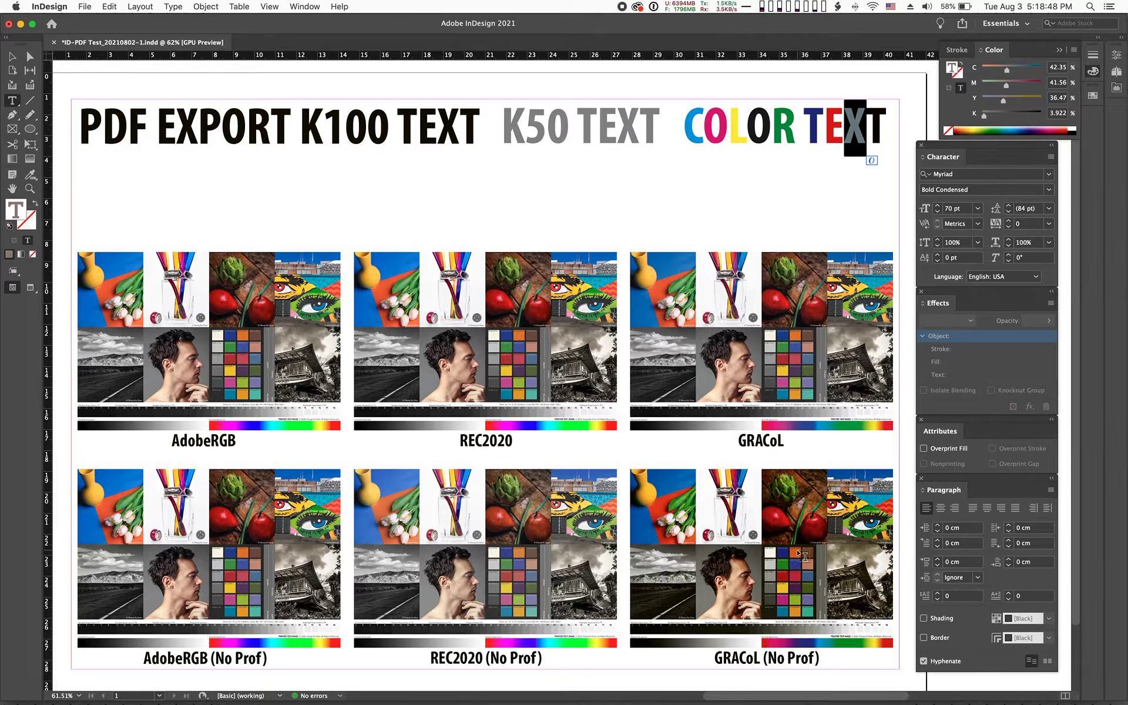
- Undo the document's profile conversion, and check the page with Overprint Preview turned on and off again
left_click(110, 6)
left_click(121, 21)
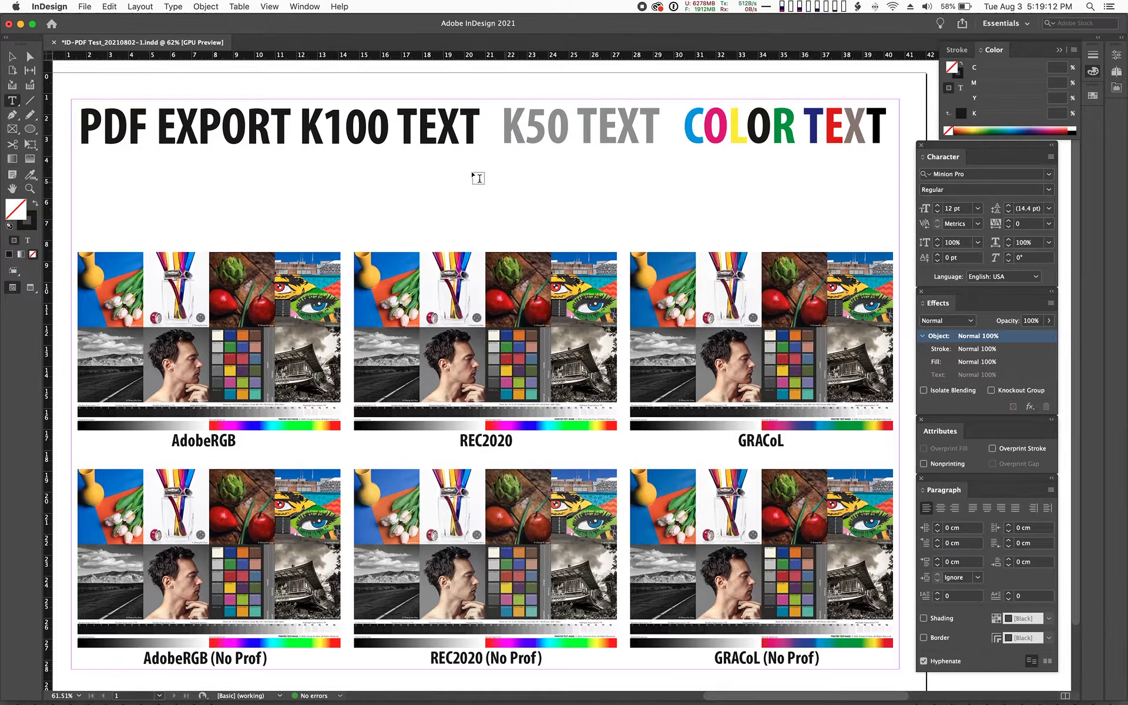
left_click(265, 6)
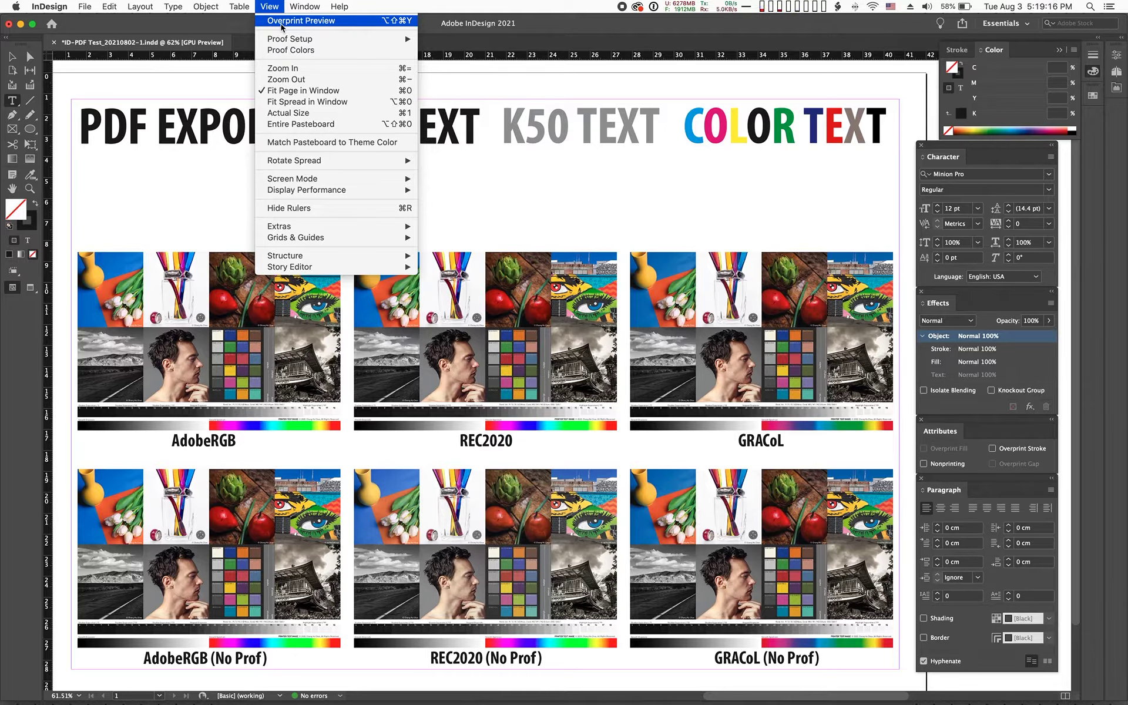
left_click(283, 24)
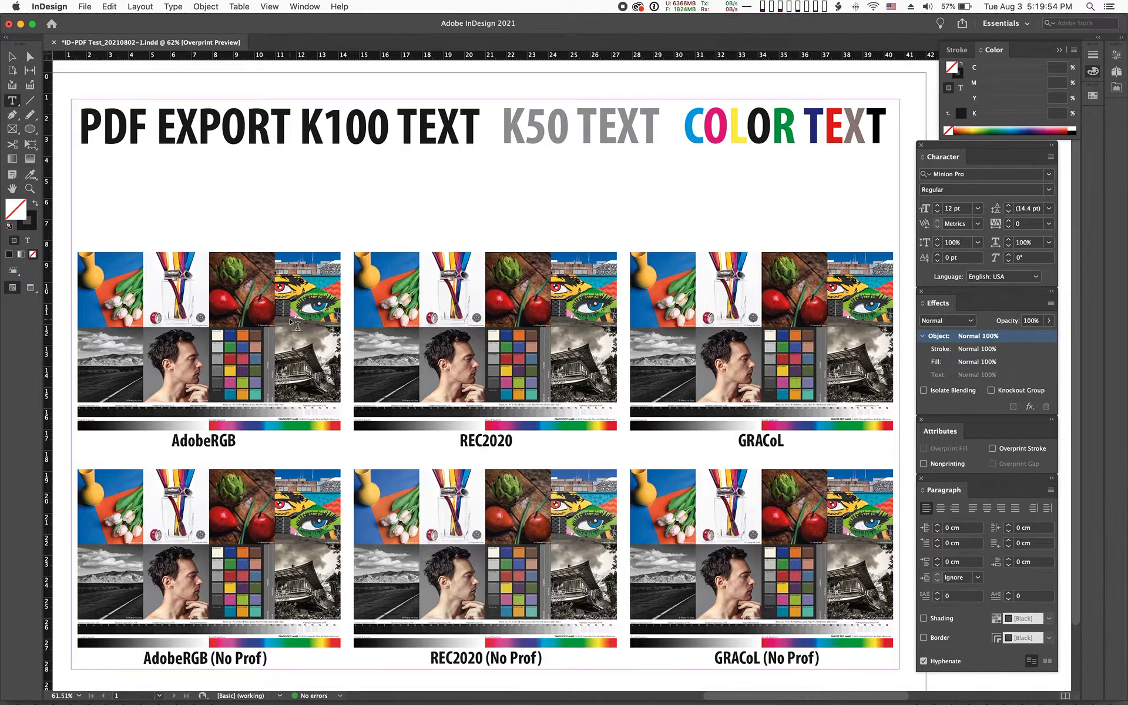
left_click(272, 6)
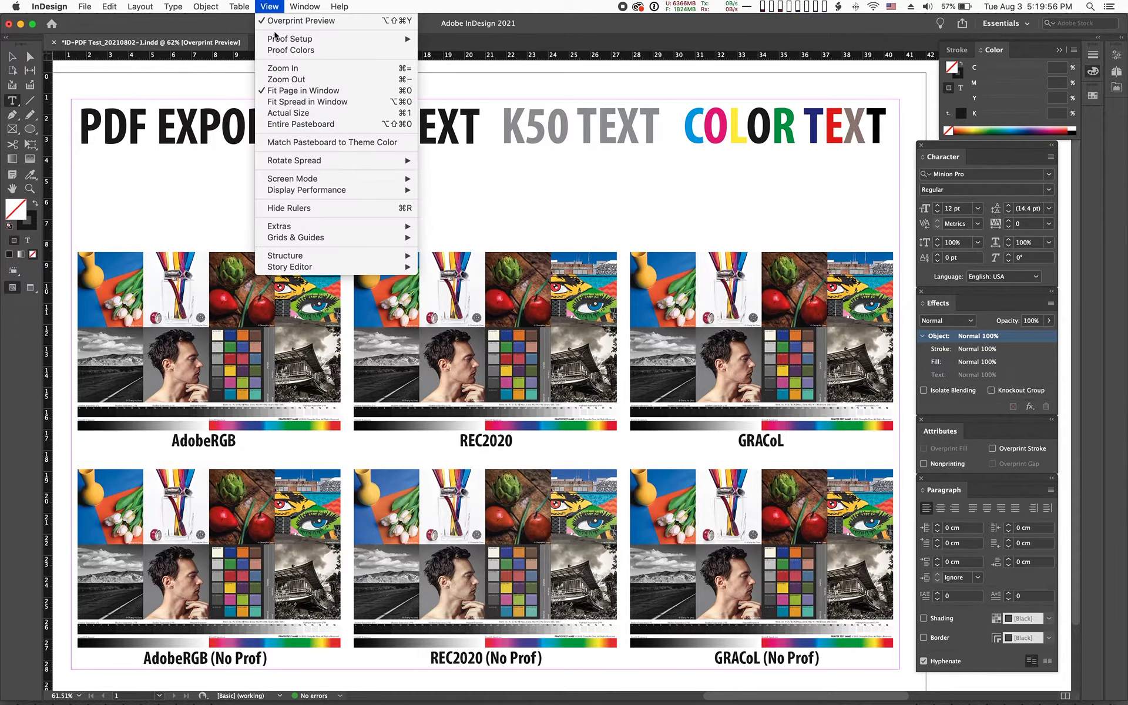
left_click(283, 22)
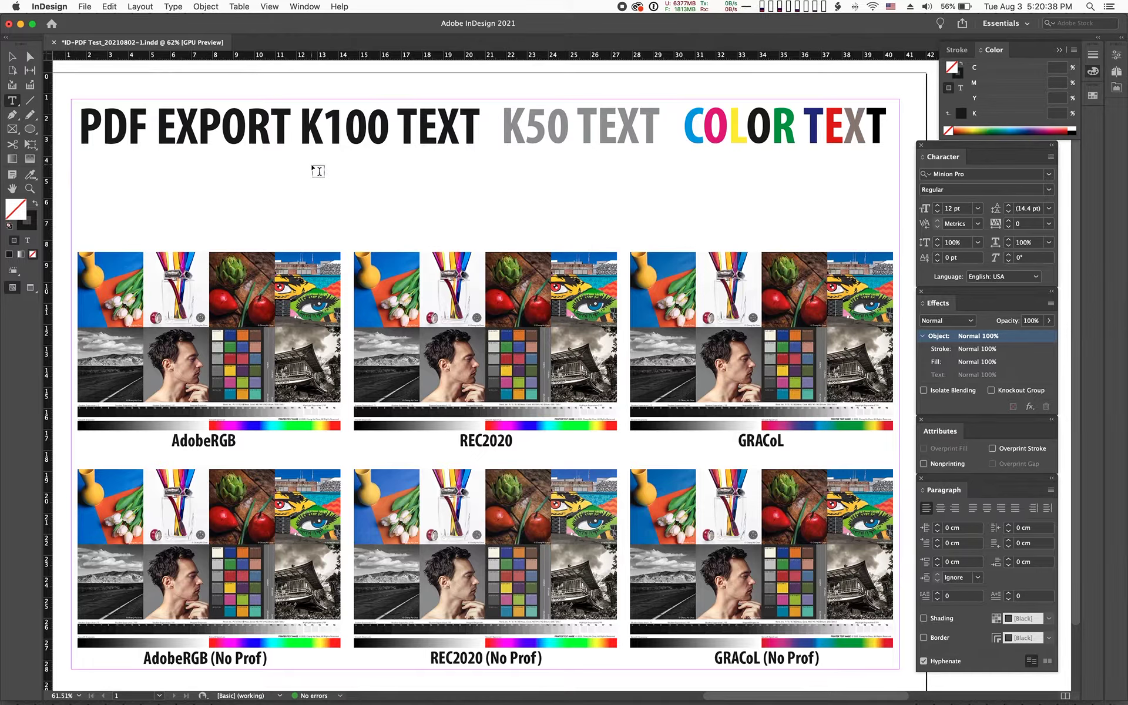
- Start a PDF export with the PDF/X-1a:2001 preset, saving to the Desktop as ID-PDF Test_20210802-1_X1a.pdf
left_click(83, 6)
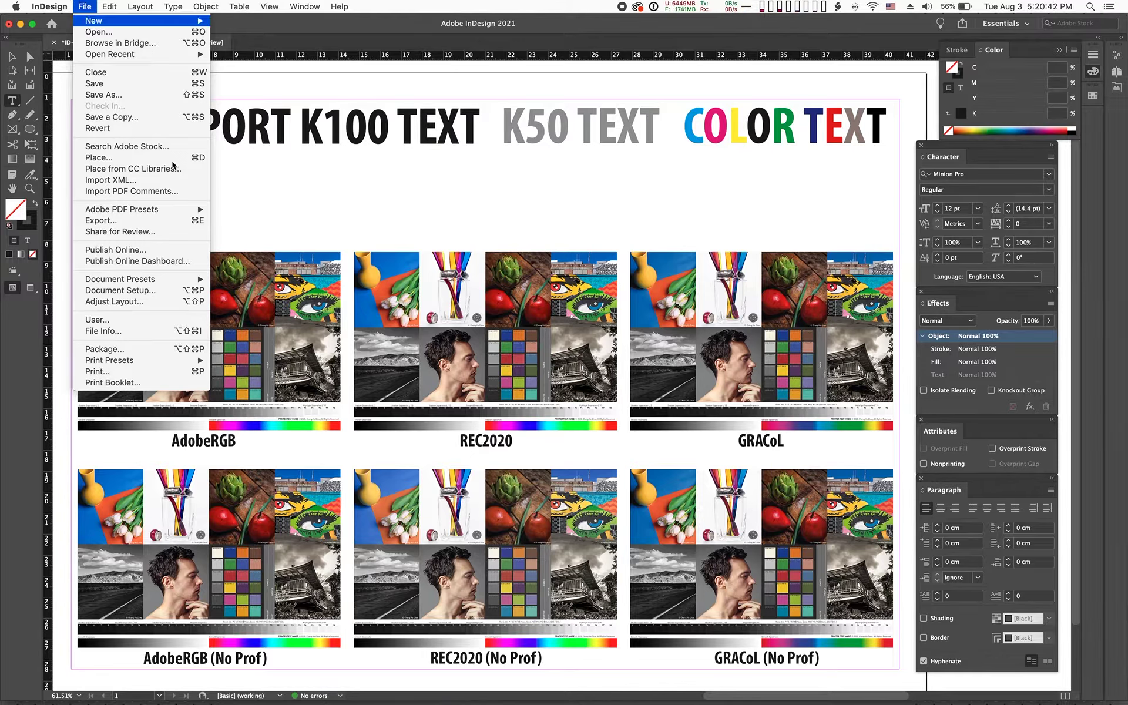
mouse_move(189, 212)
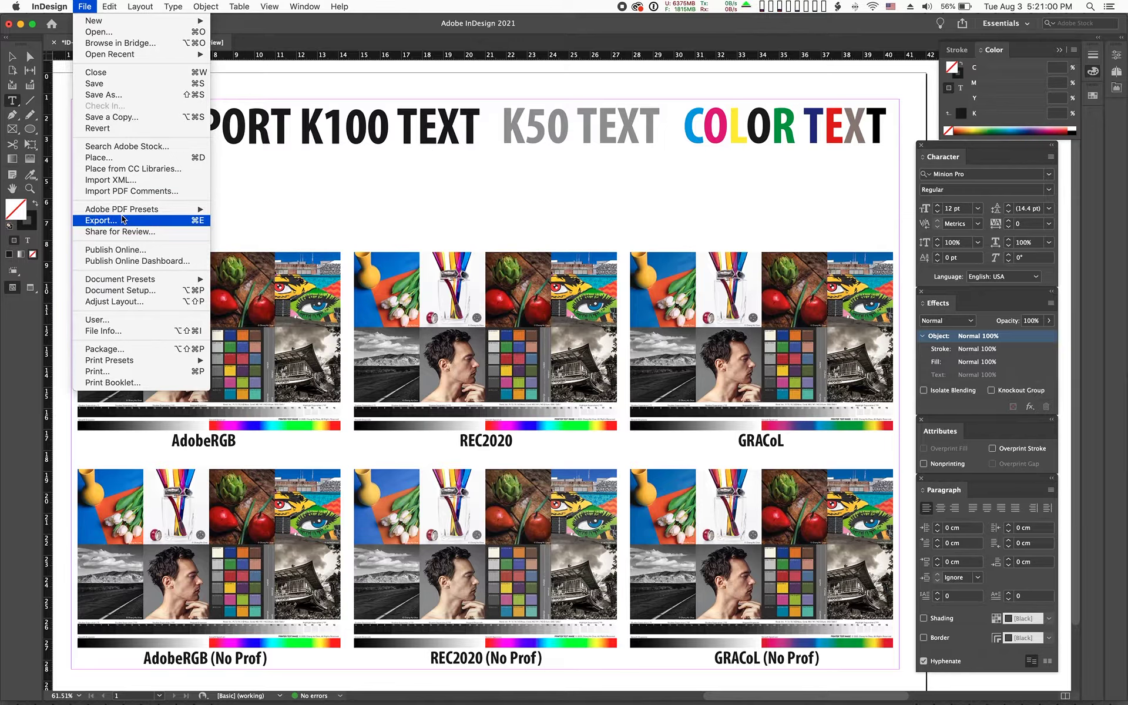
mouse_move(127, 210)
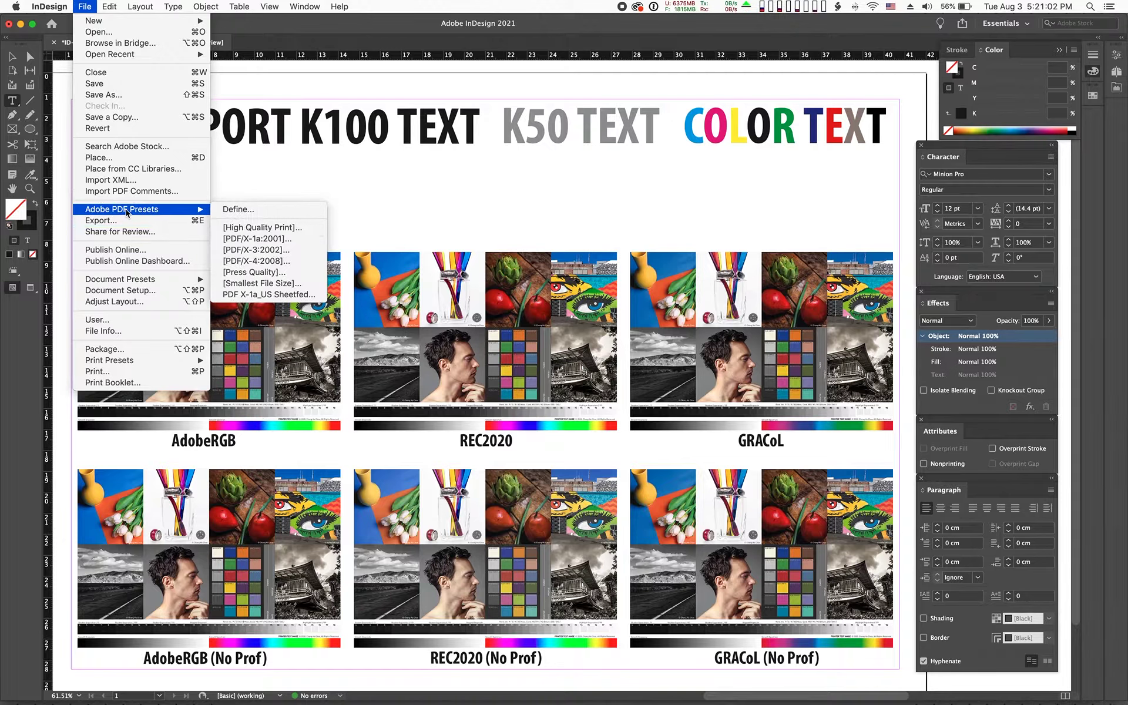
left_click(270, 238)
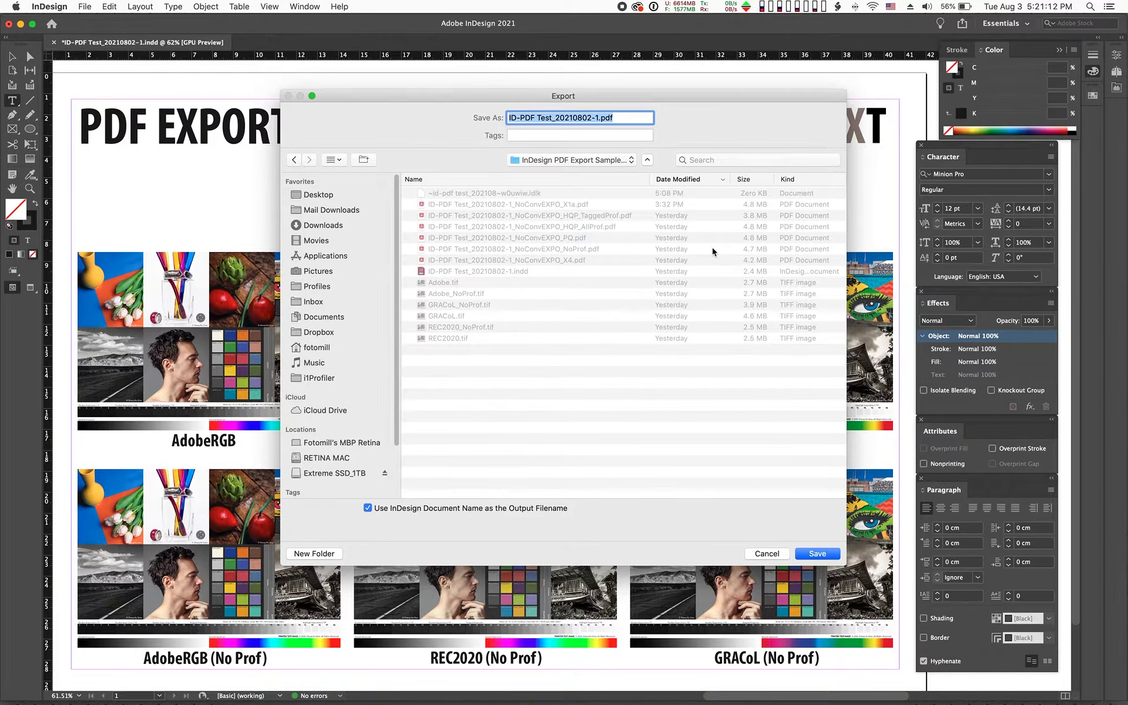
key("super+d")
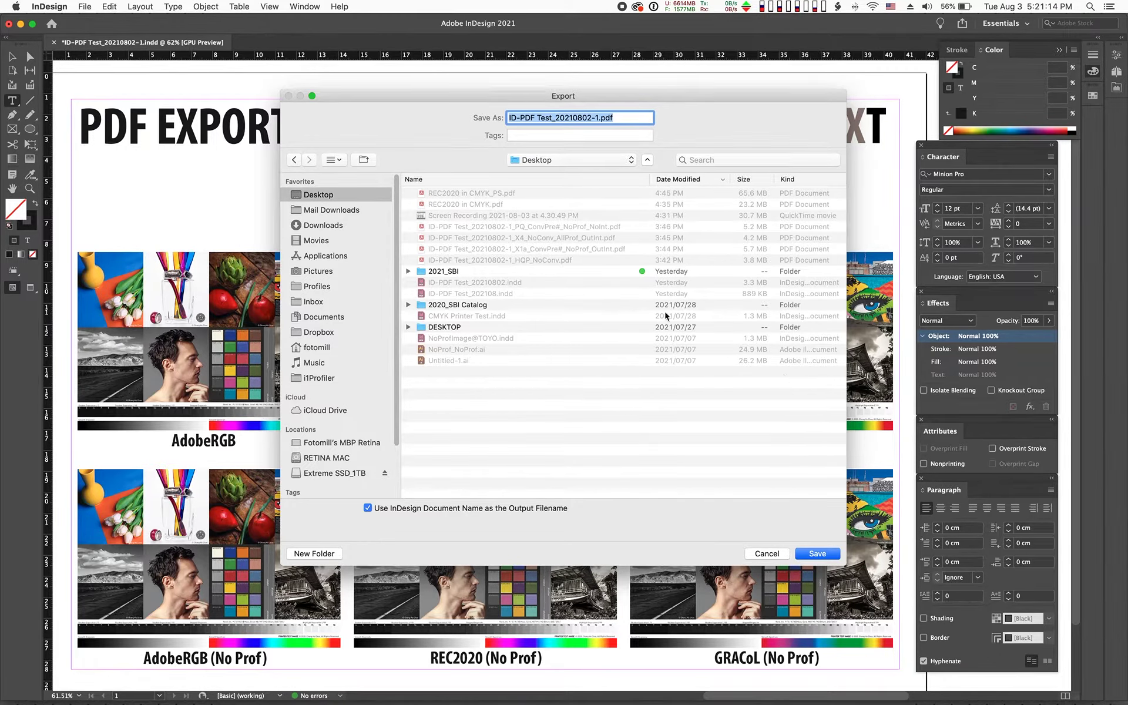
left_click(596, 118)
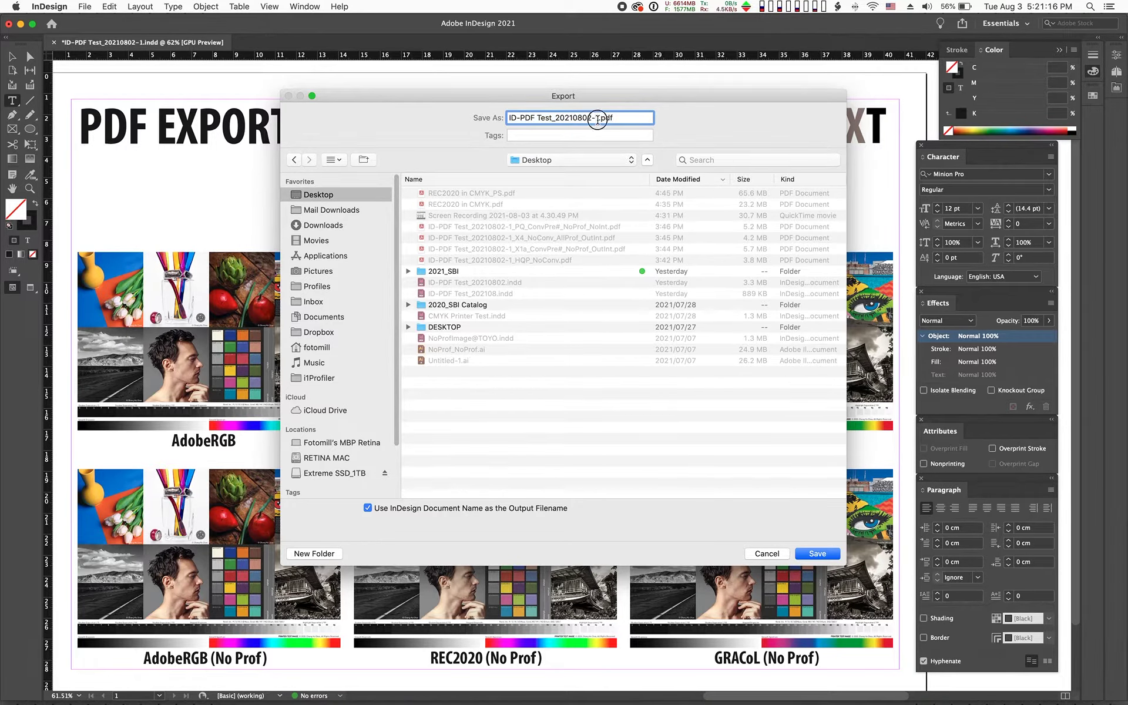
type("_X1a")
left_click(824, 555)
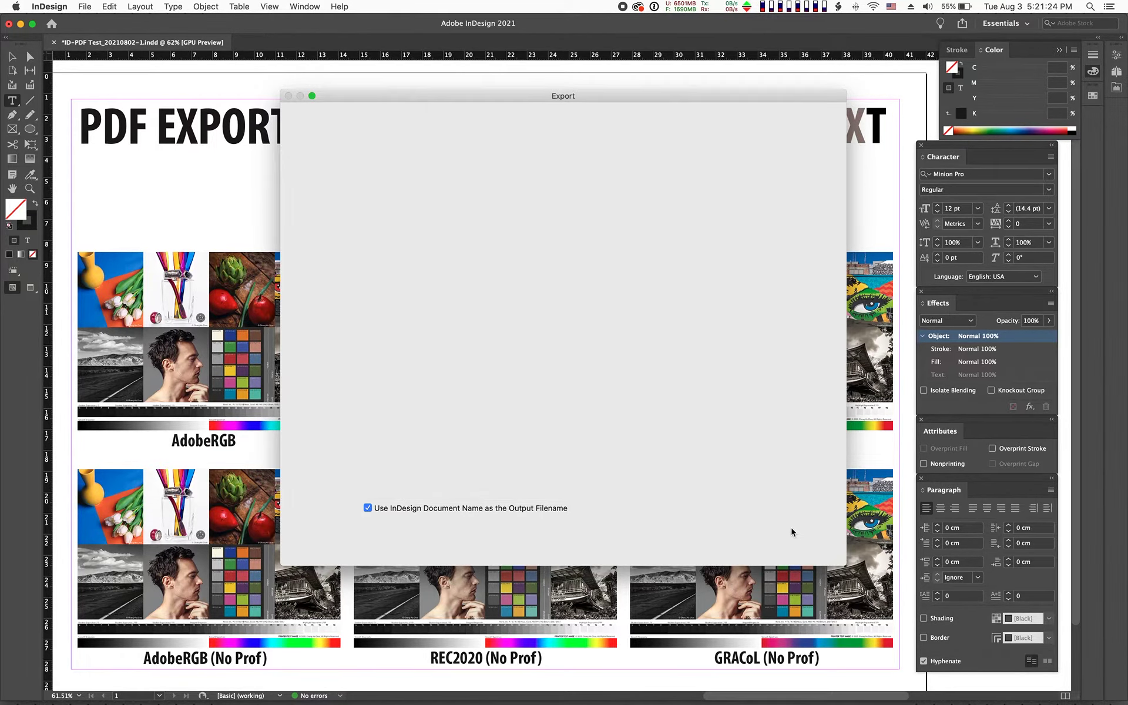
- Review the available Adobe PDF presets in the export settings, keeping PDF/X-1a:2001 selected
left_click_drag(562, 154, 642, 149)
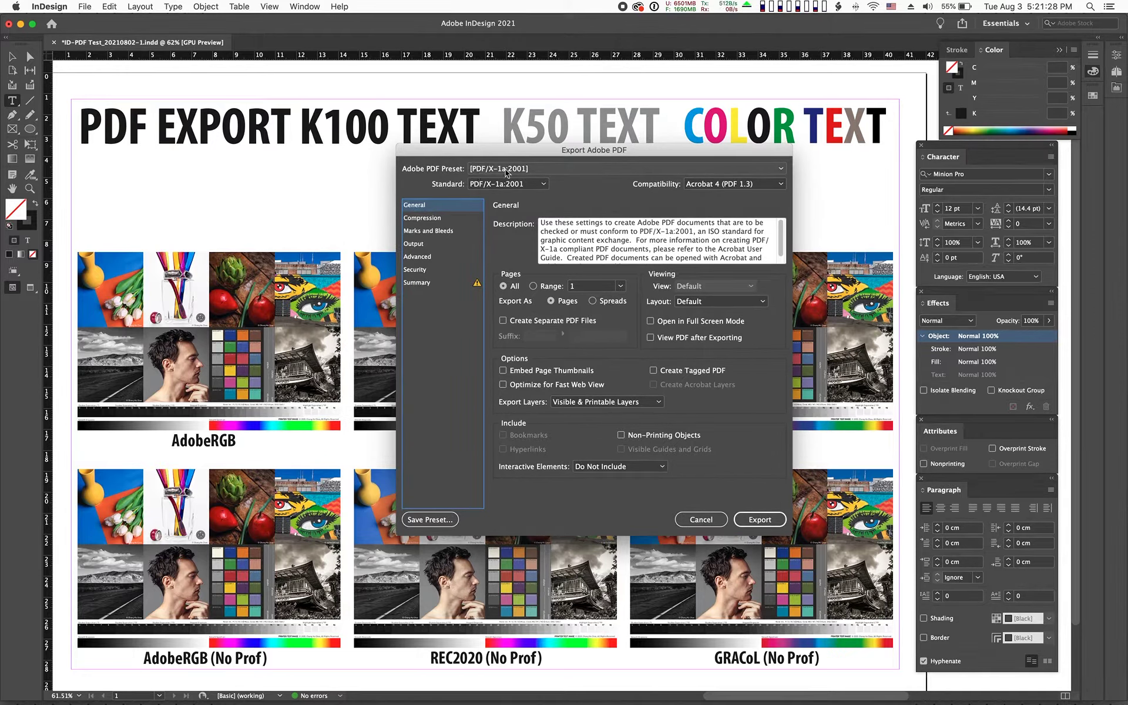
left_click(537, 171)
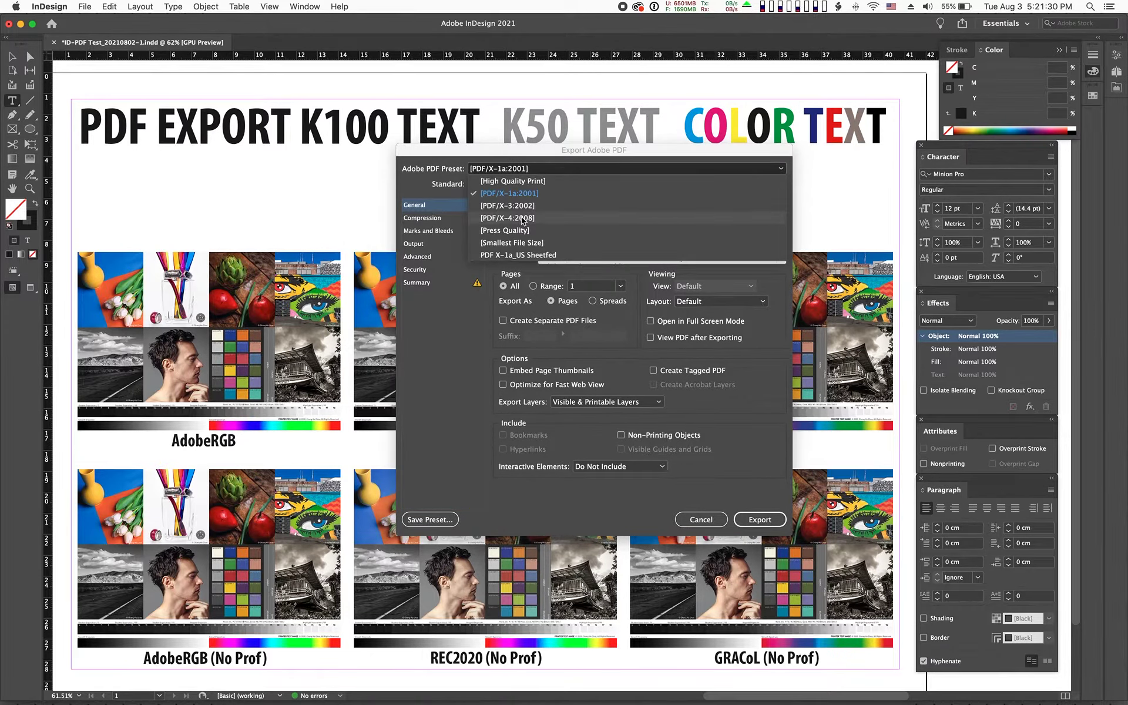
left_click(469, 151)
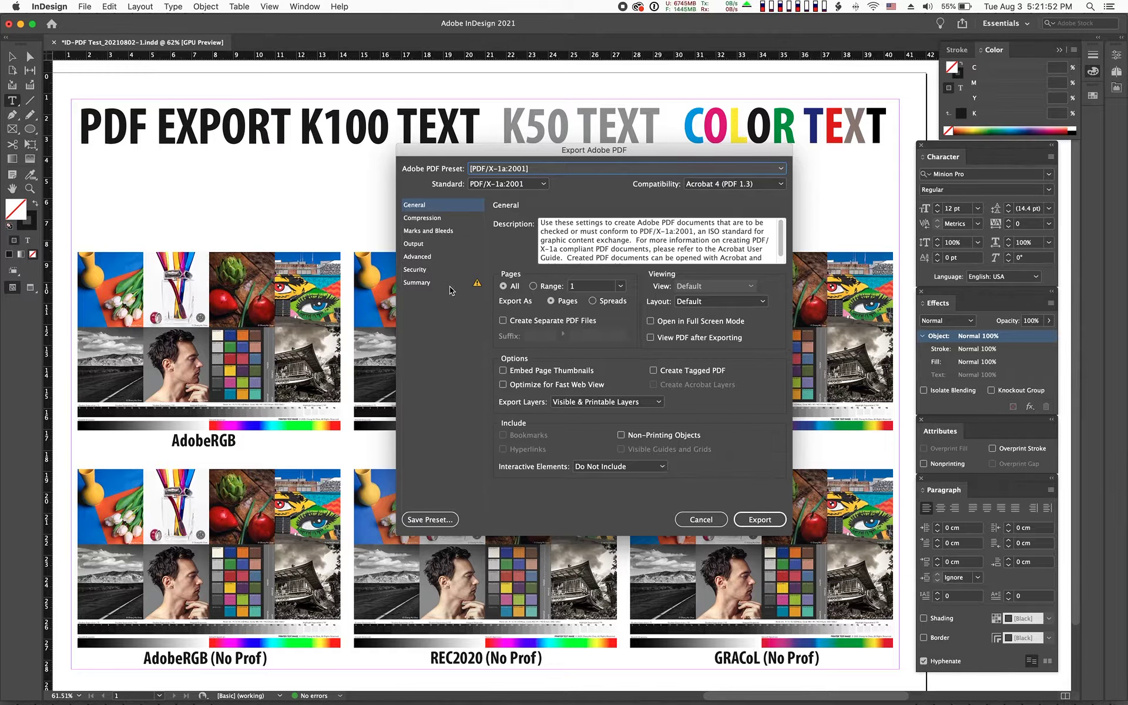
- Review the output color conversion options, keep Convert to Destination (Preserve Numbers), and export the PDF
left_click(432, 244)
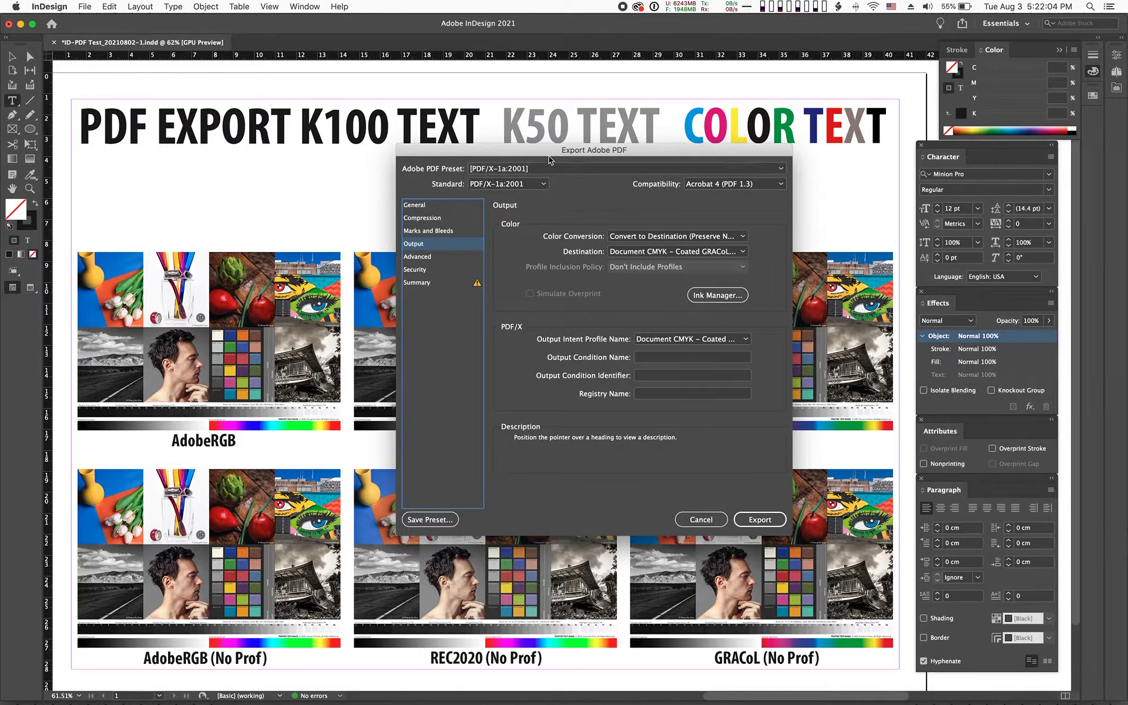
left_click_drag(546, 155, 538, 170)
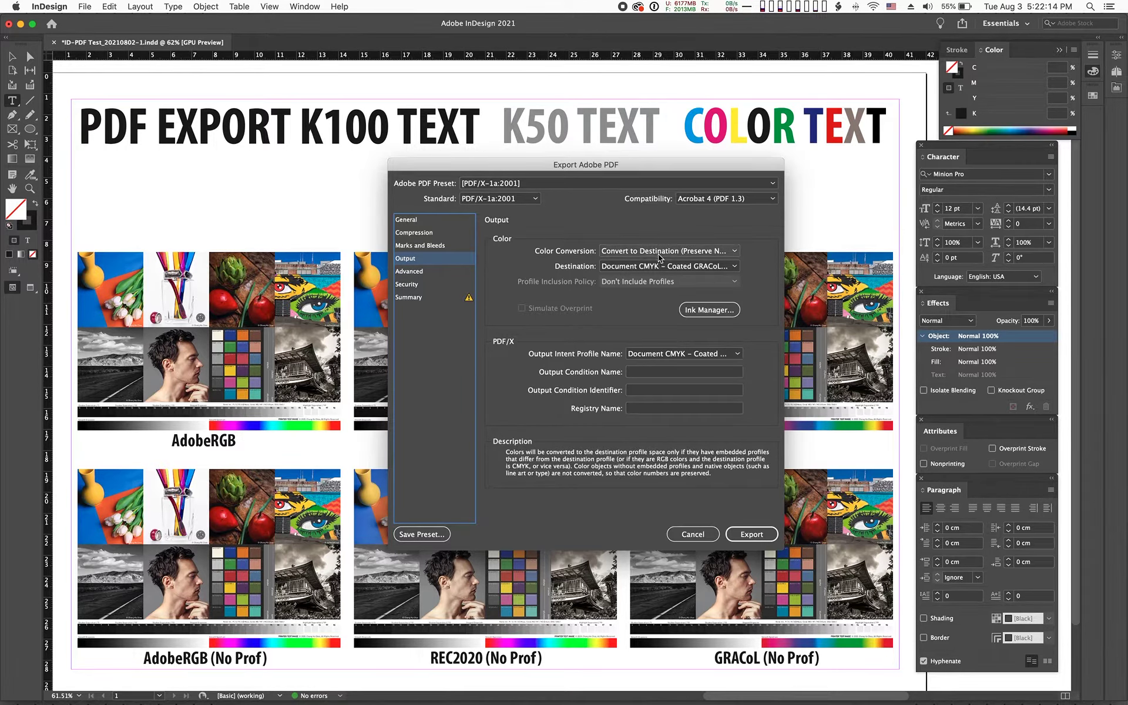
left_click(717, 254)
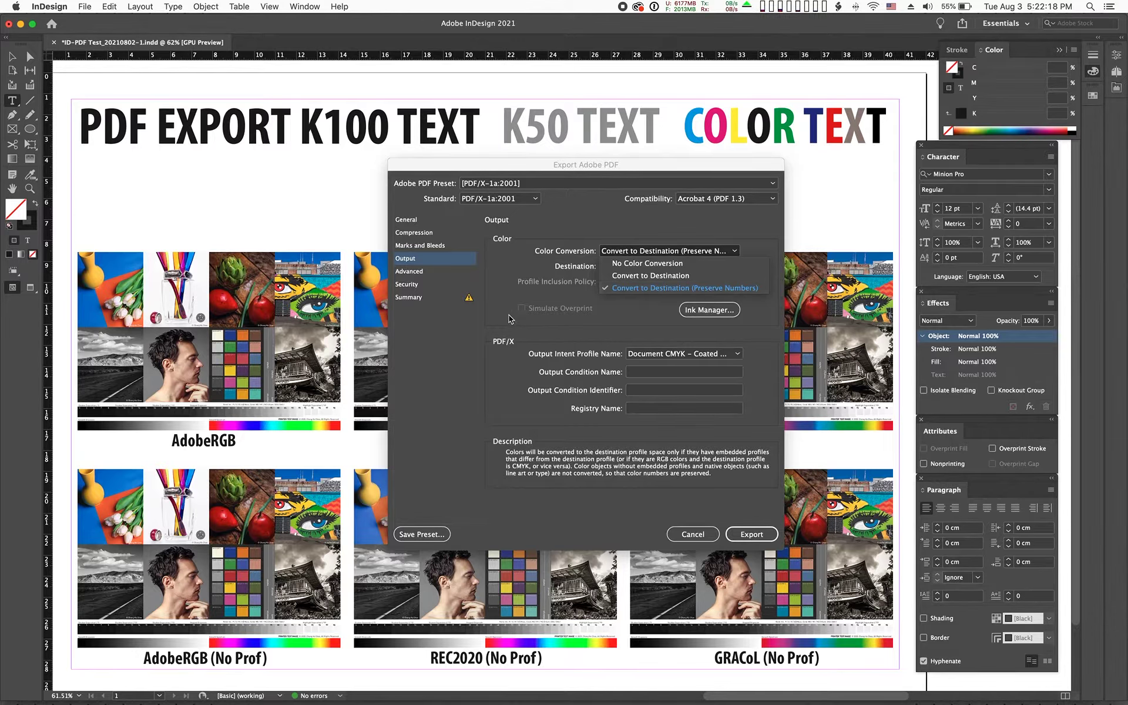
left_click(600, 270)
left_click_drag(558, 168, 618, 178)
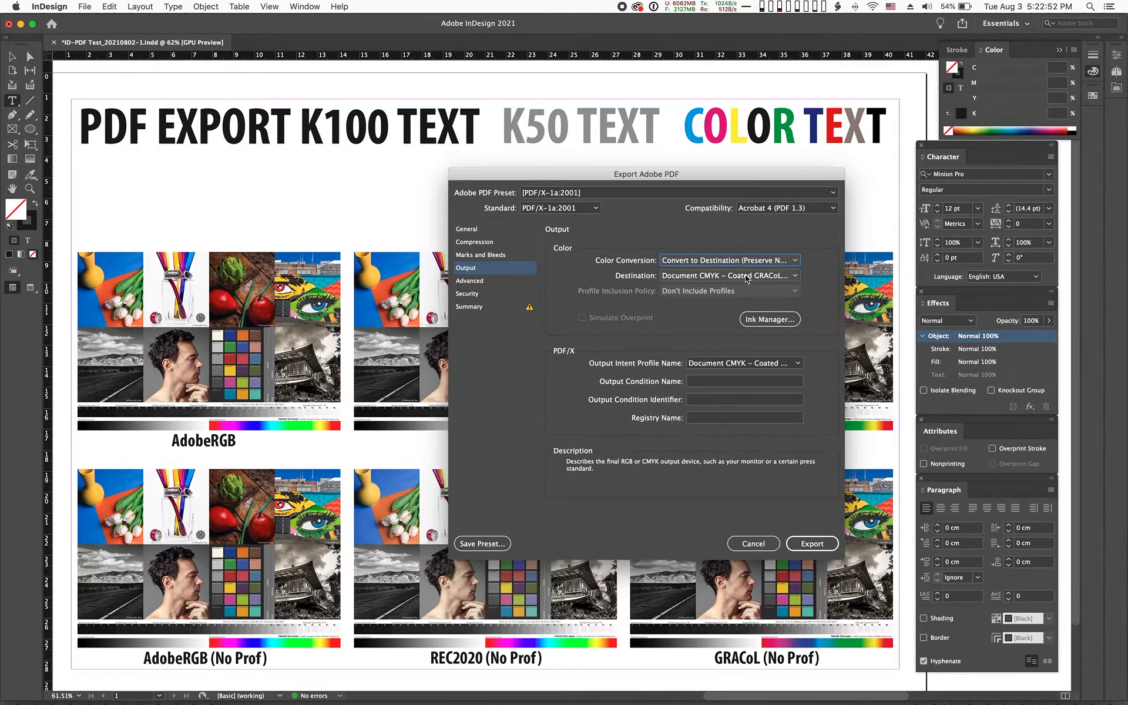
left_click(704, 261)
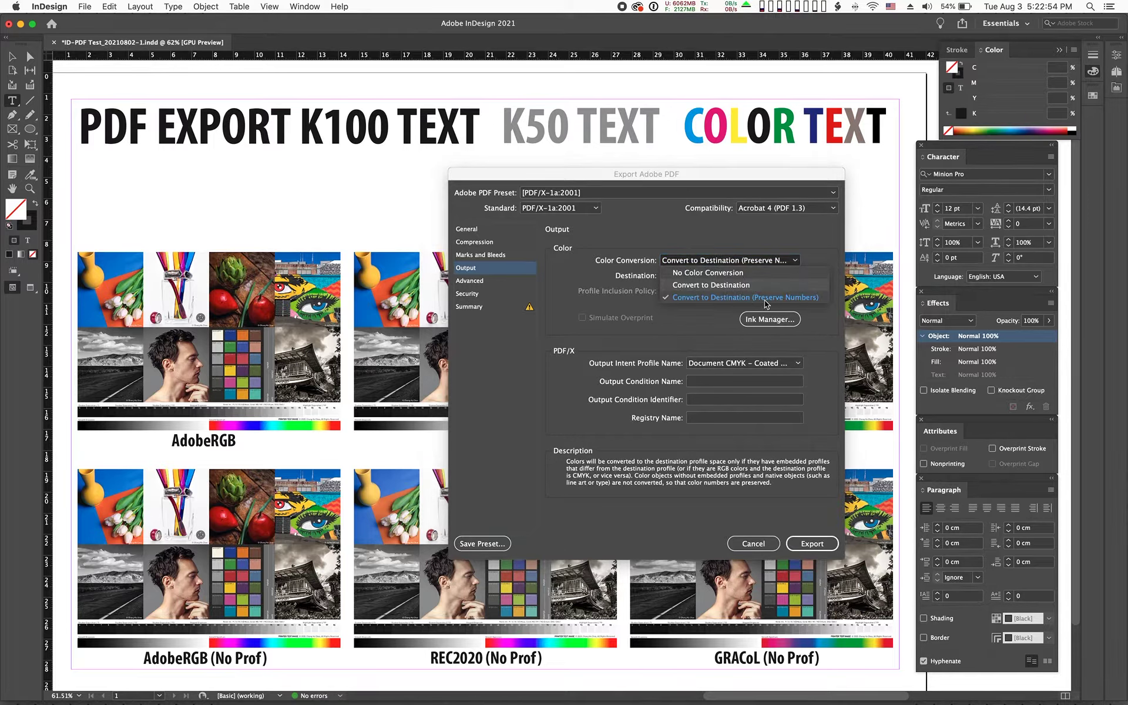
left_click(815, 298)
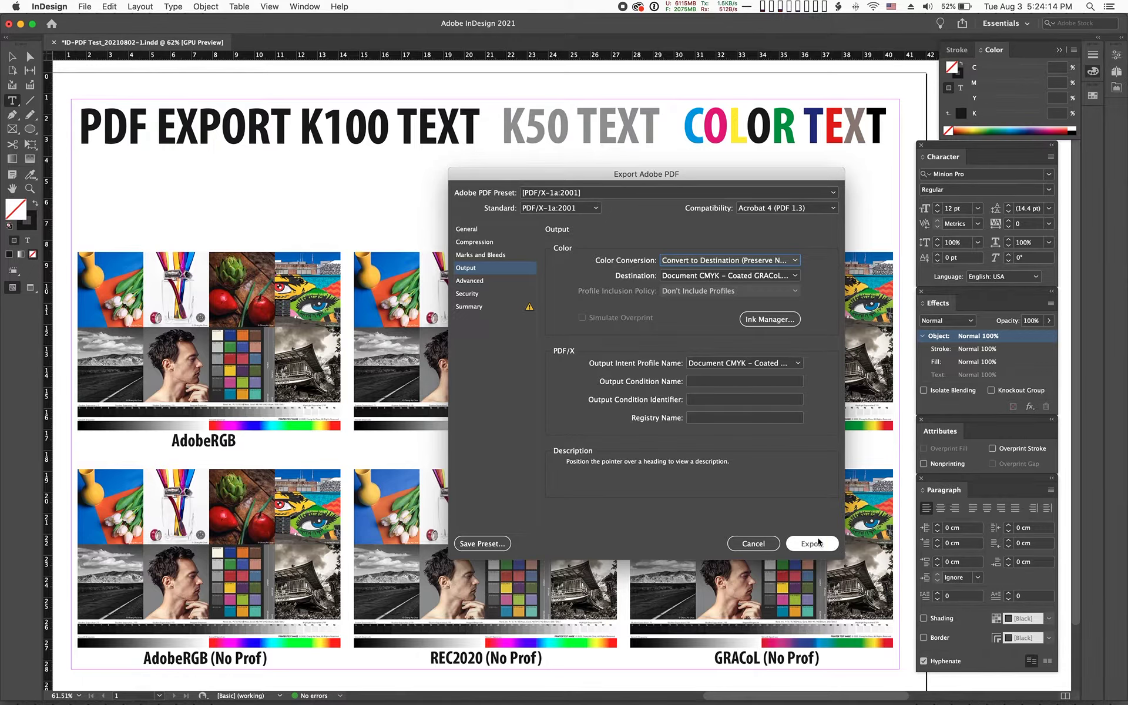
left_click(814, 545)
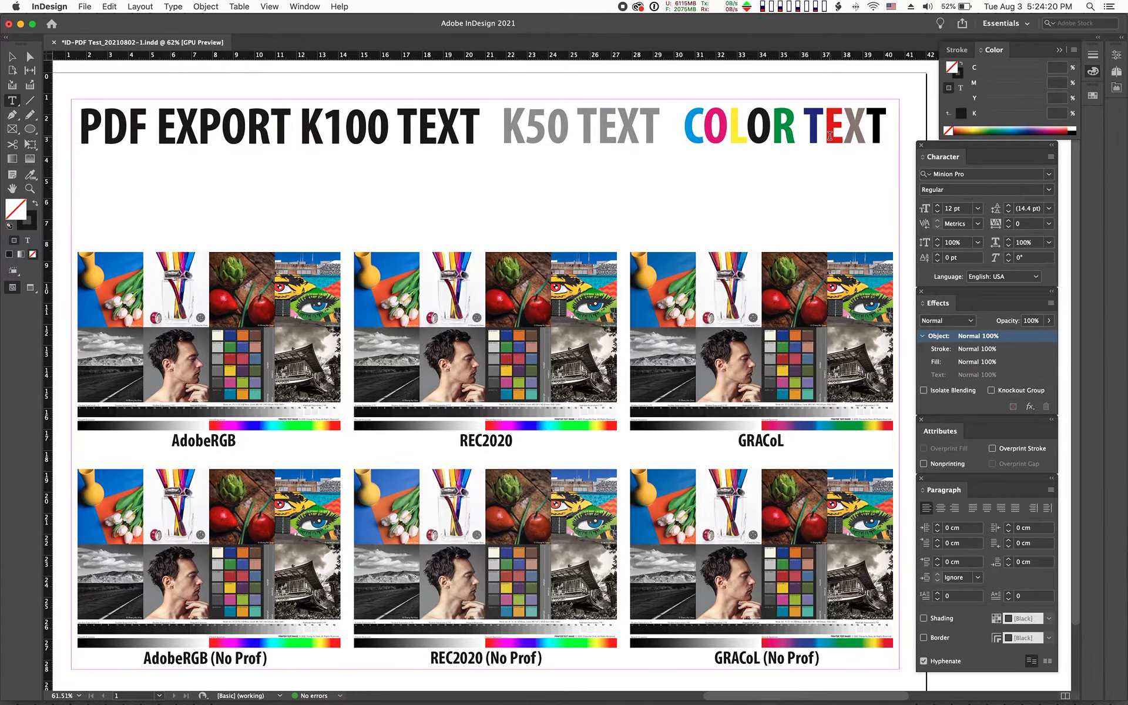
- Reveal the desktop and open the exported ID-PDF Test_20210802-1_X1a.pdf in Acrobat Pro
key("F11")
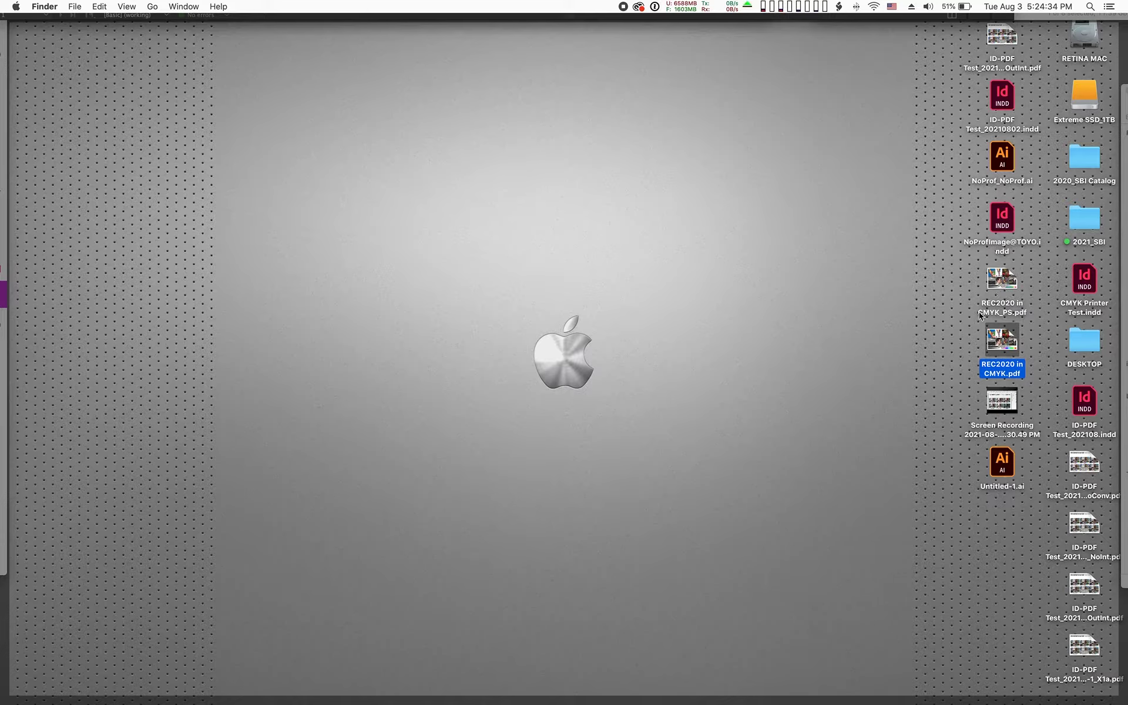
left_click(1082, 649)
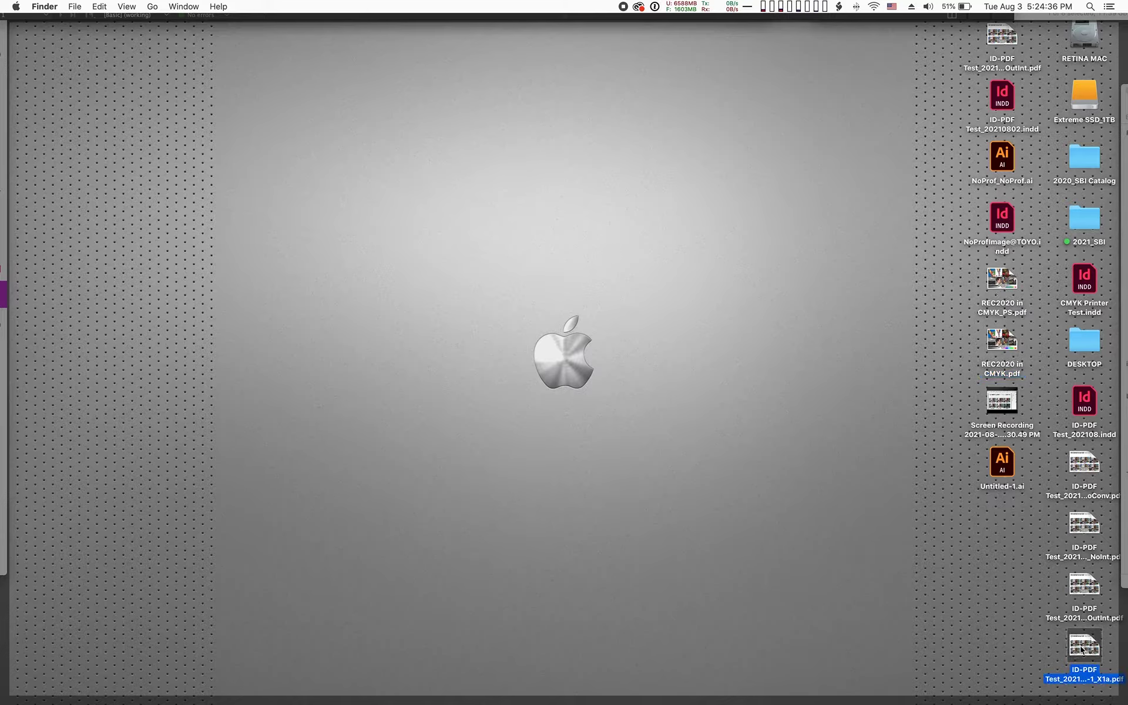
left_click(1025, 651)
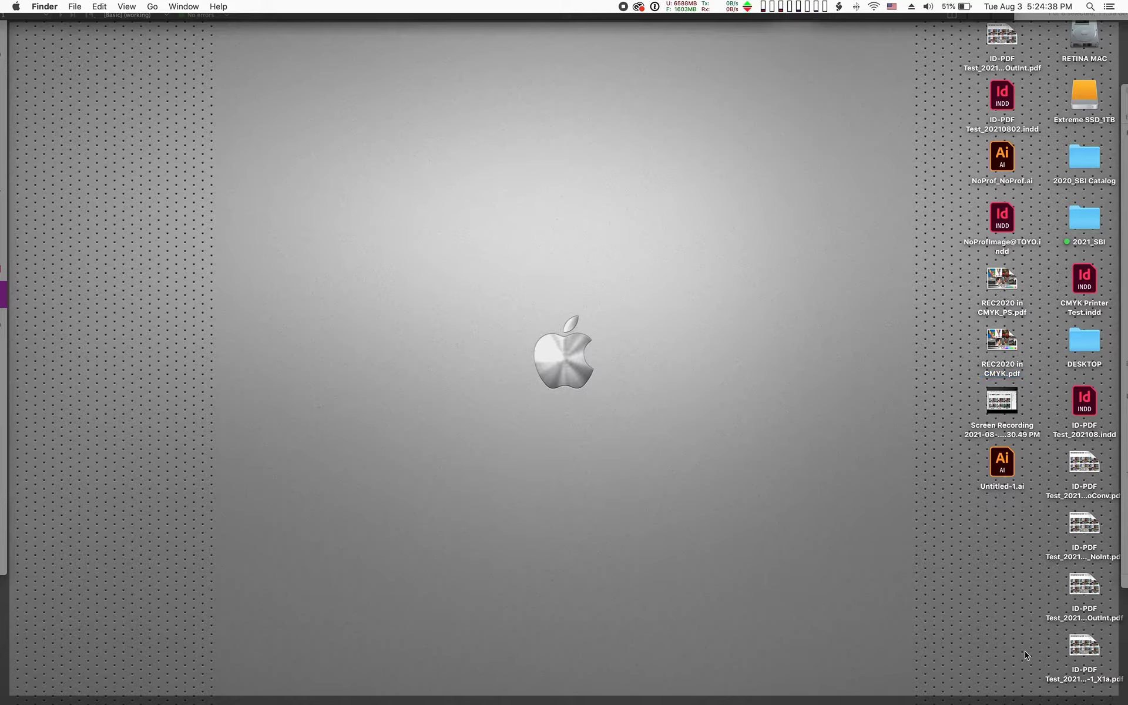
double_click(1084, 649)
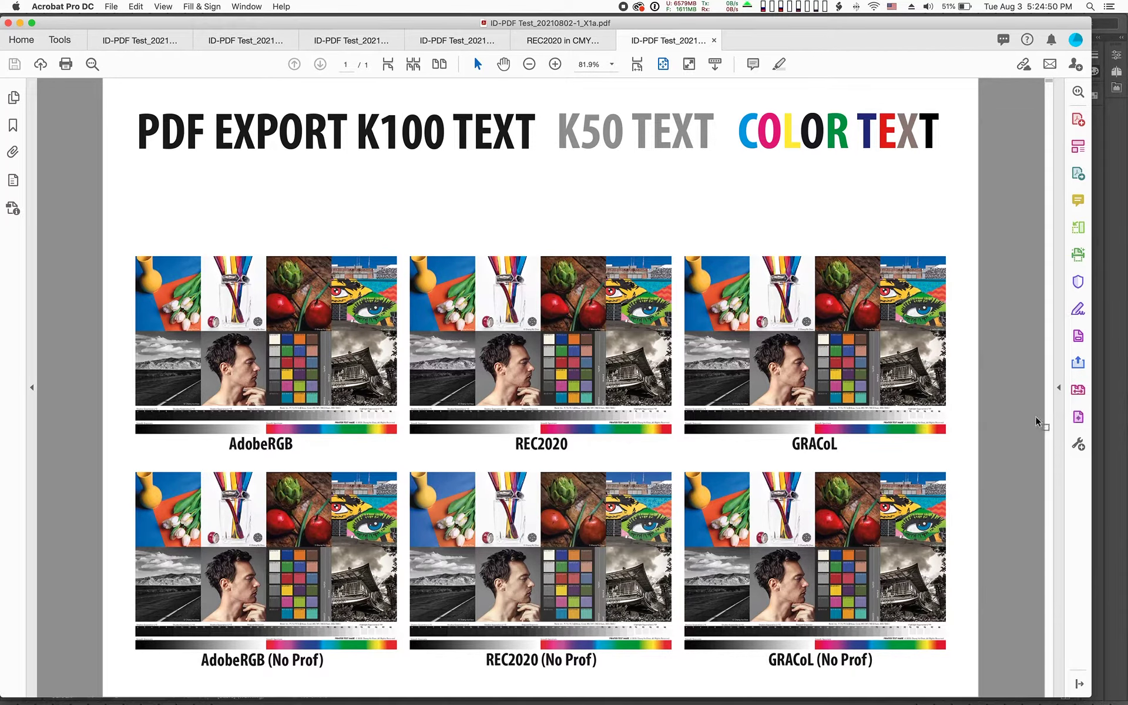
- Open the Print Production tools and show Output Preview for the PDF's separations, clear of the page
left_click(1078, 418)
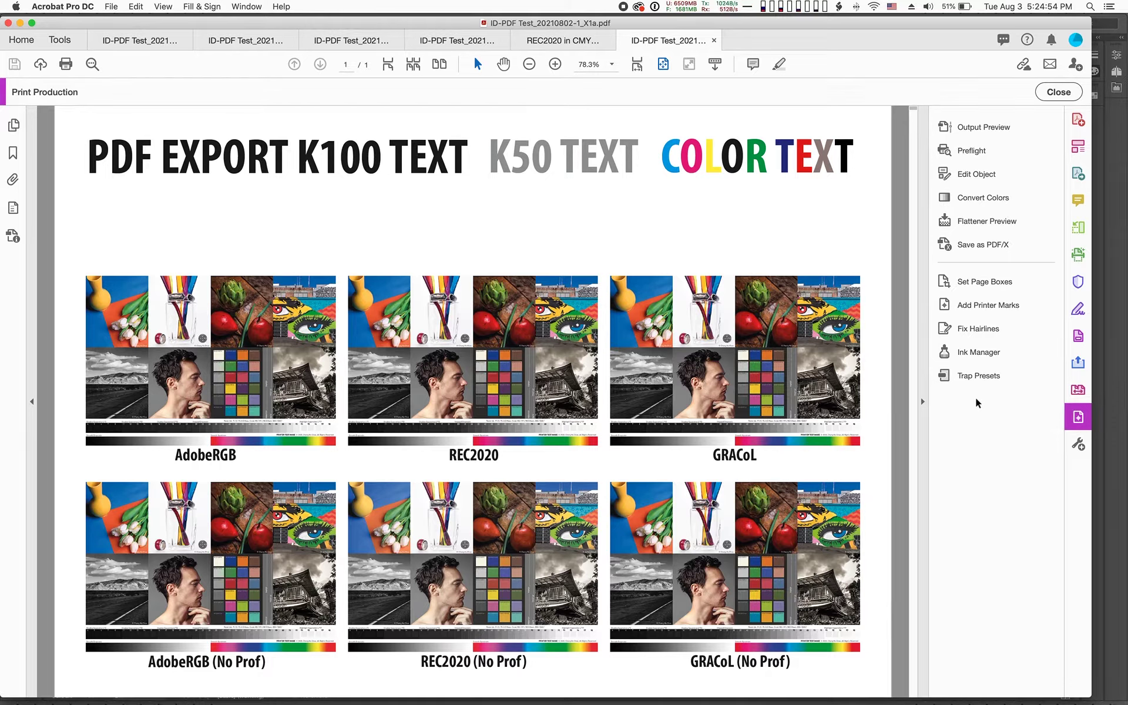
left_click(978, 128)
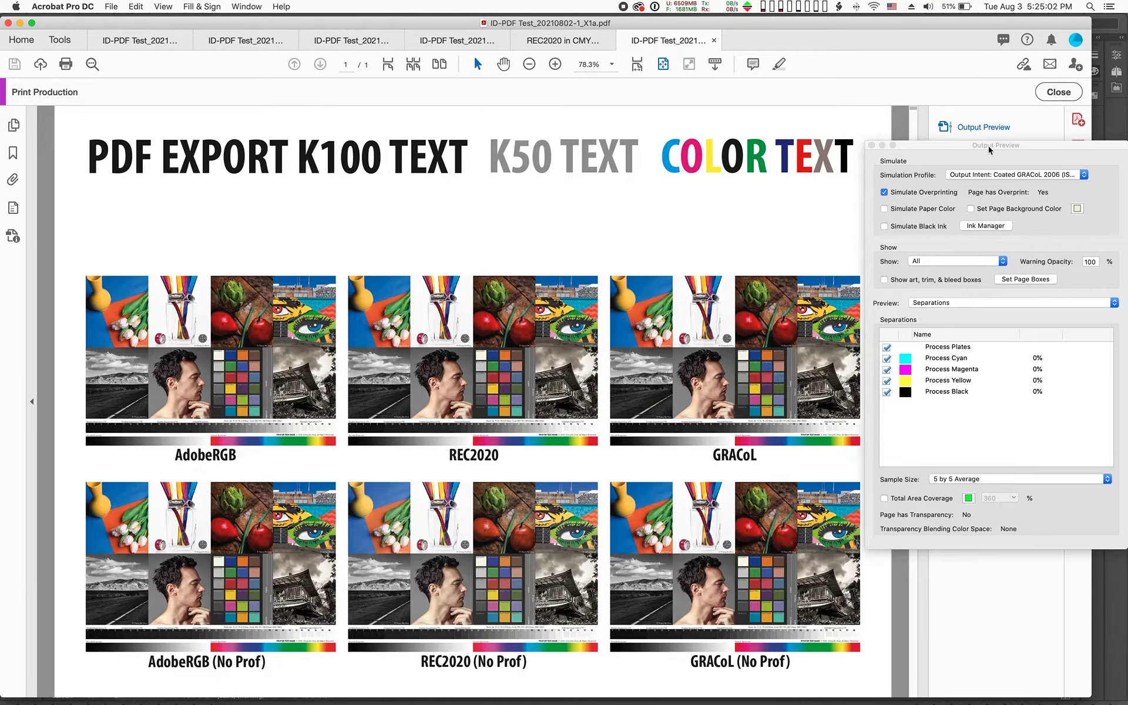
left_click_drag(990, 150, 996, 142)
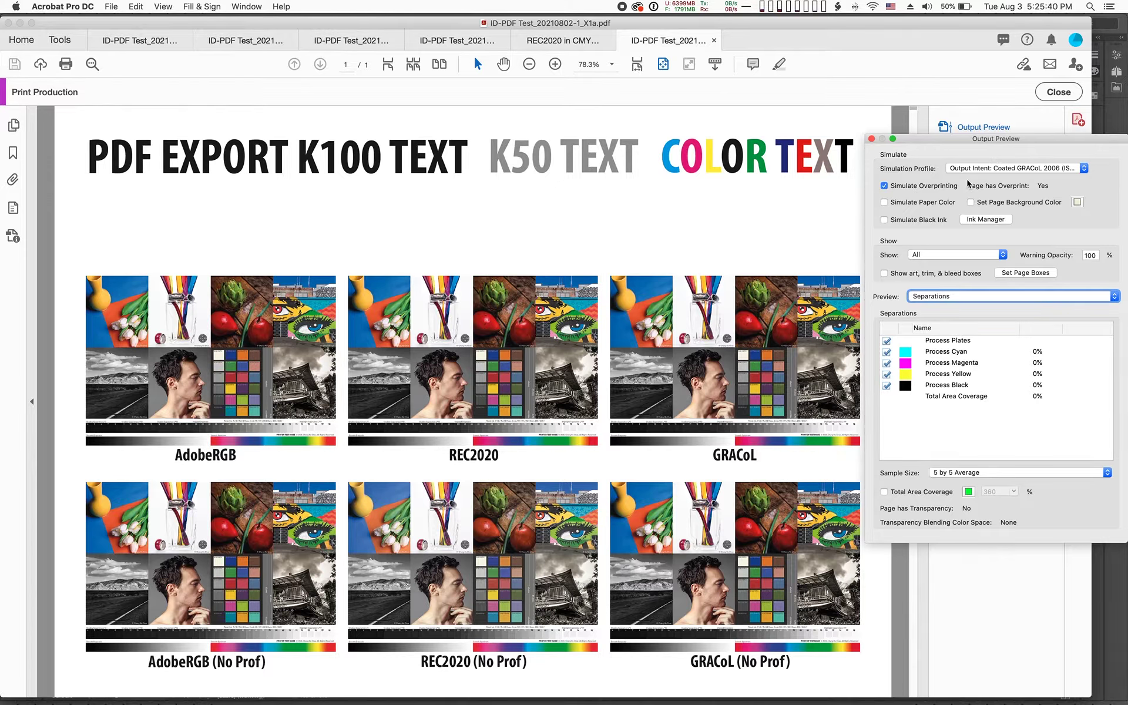
- Switch Output Preview to Object Inspector and inspect the AdobeRGB, REC2020 (No Prof) and AdobeRGB (No Prof) images
left_click_drag(1008, 140, 1008, 130)
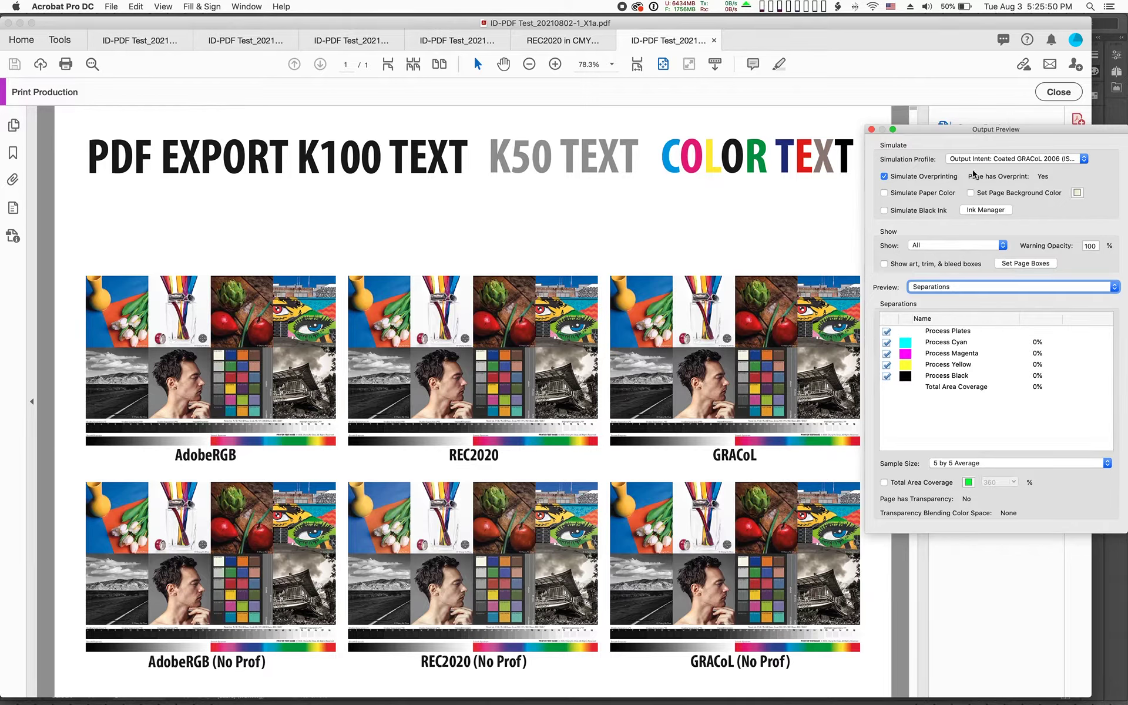
left_click_drag(925, 133, 919, 141)
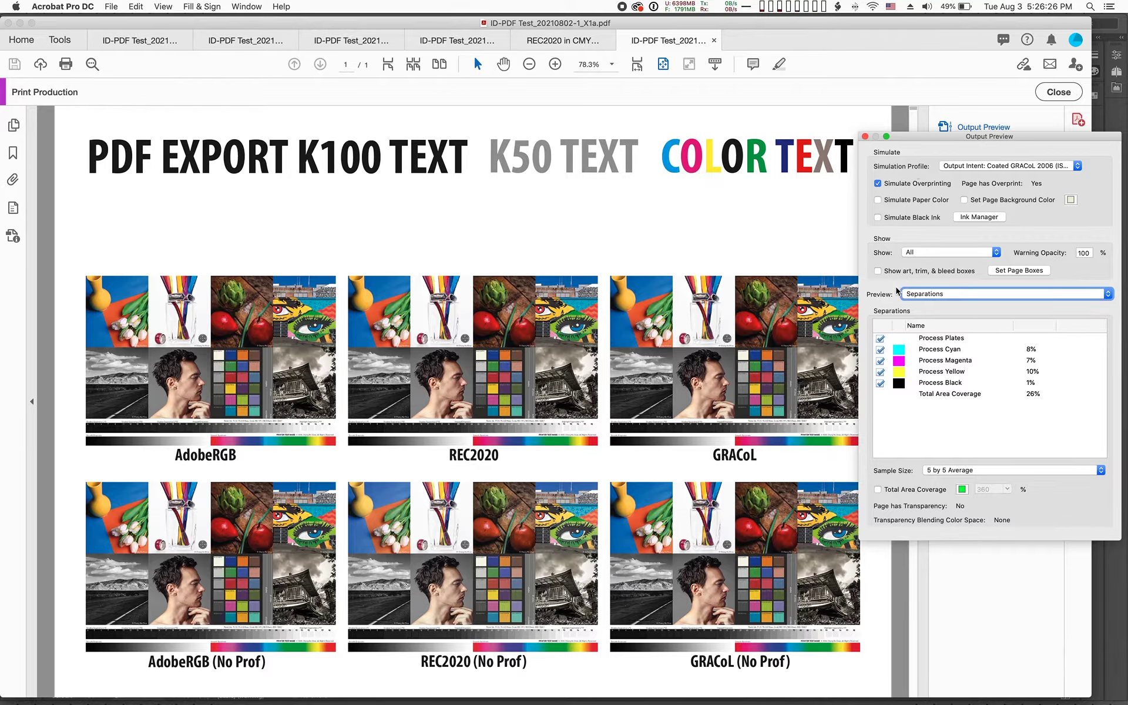
left_click(931, 299)
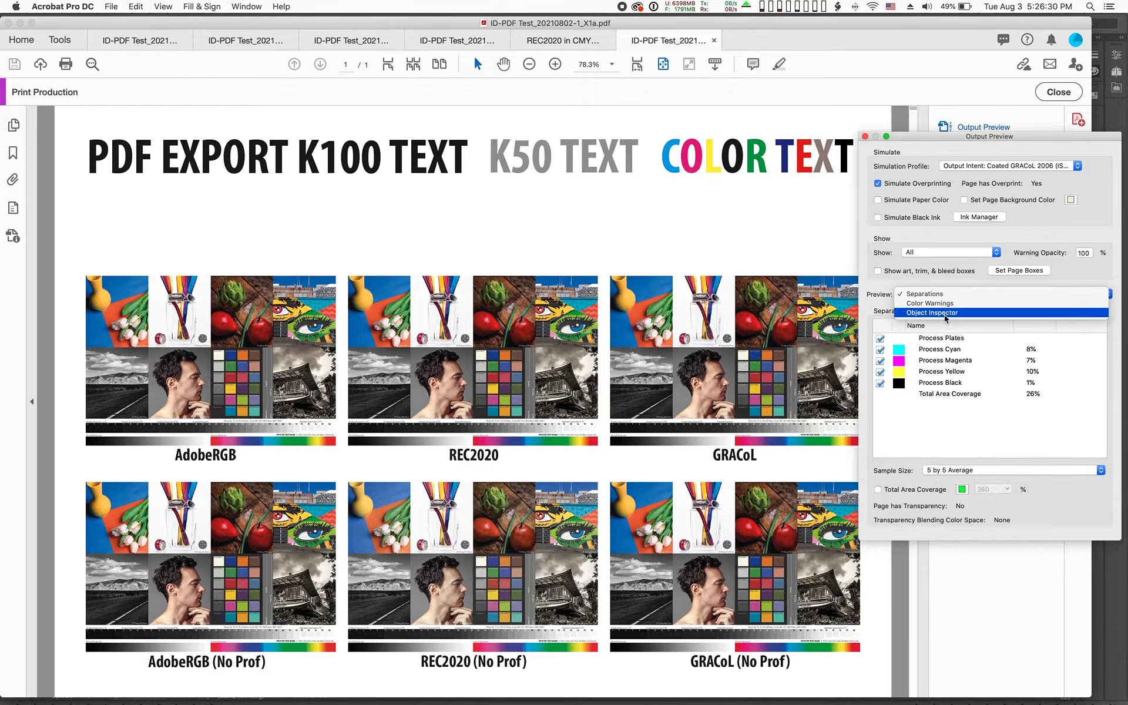
left_click(945, 313)
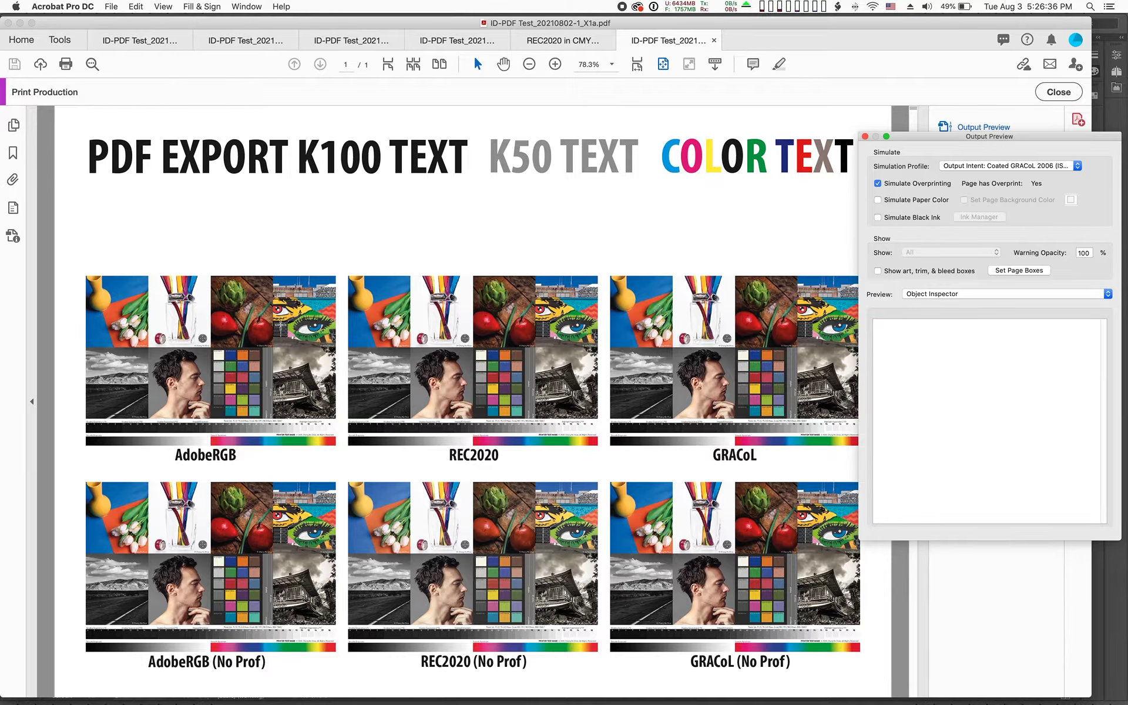
left_click(276, 325)
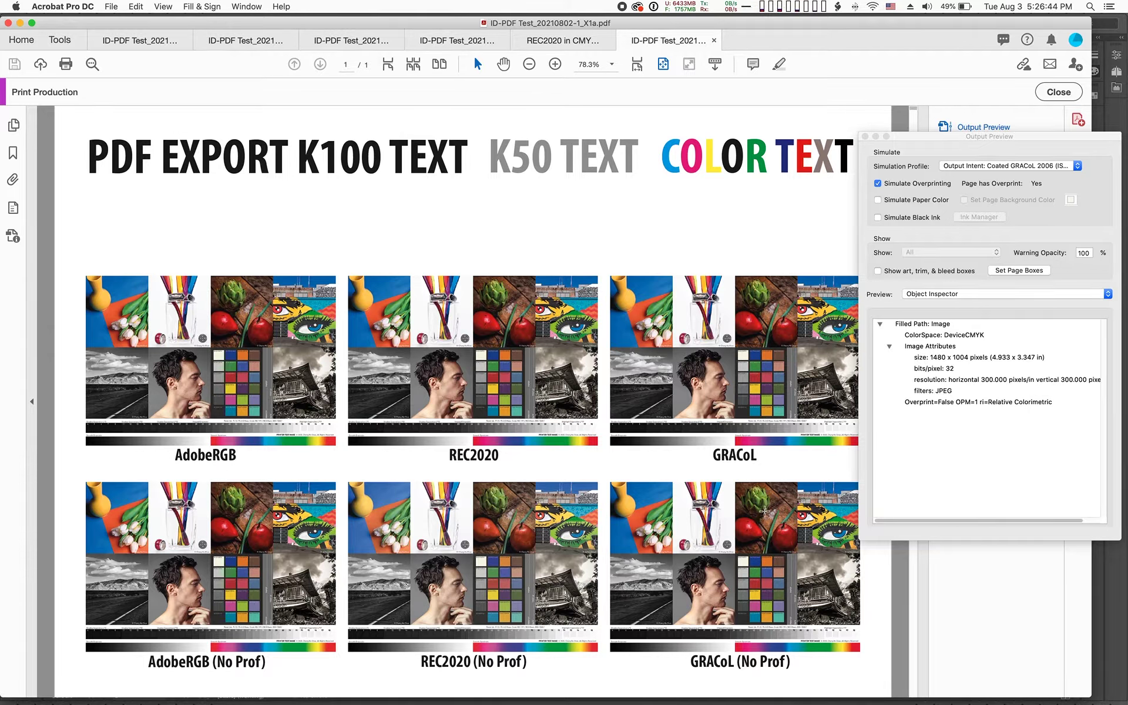
left_click(499, 501)
left_click(282, 515)
- Close Output Preview and bring ID-PDF Test_20210802-1_HQP_NoConv.pdf to the front
left_click(865, 136)
left_click(137, 41)
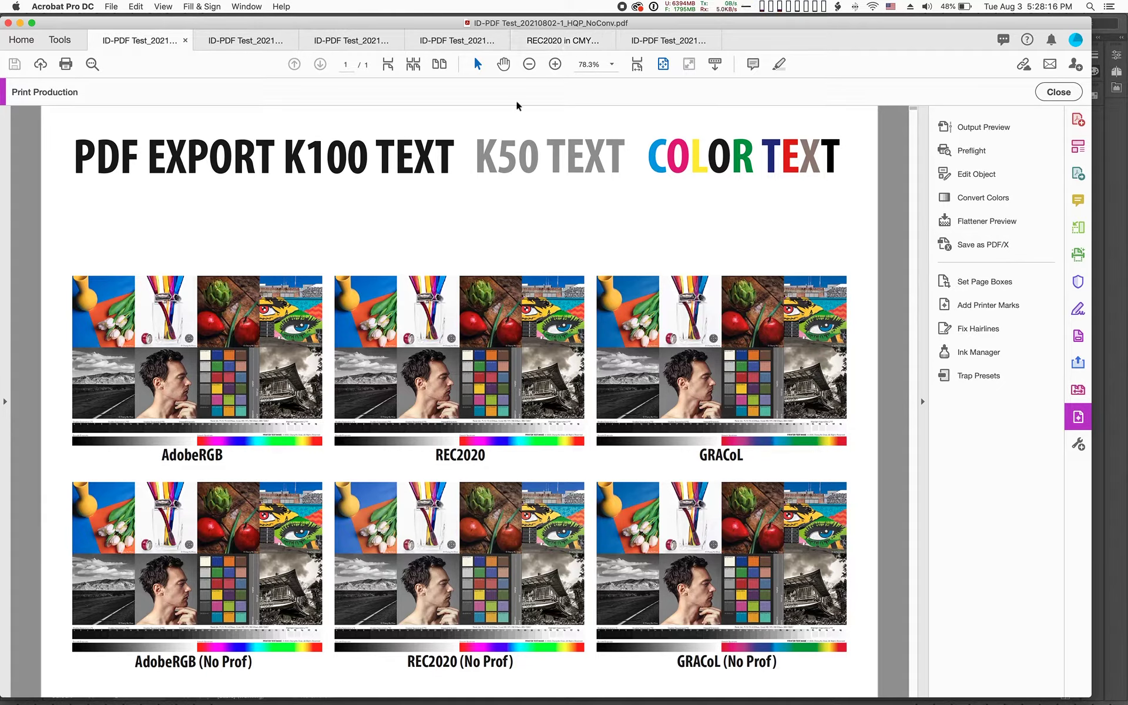
- Switch to InDesign to view the source layout, and return to the NoConv PDF in Acrobat
key("ctrl+Up")
left_click(326, 277)
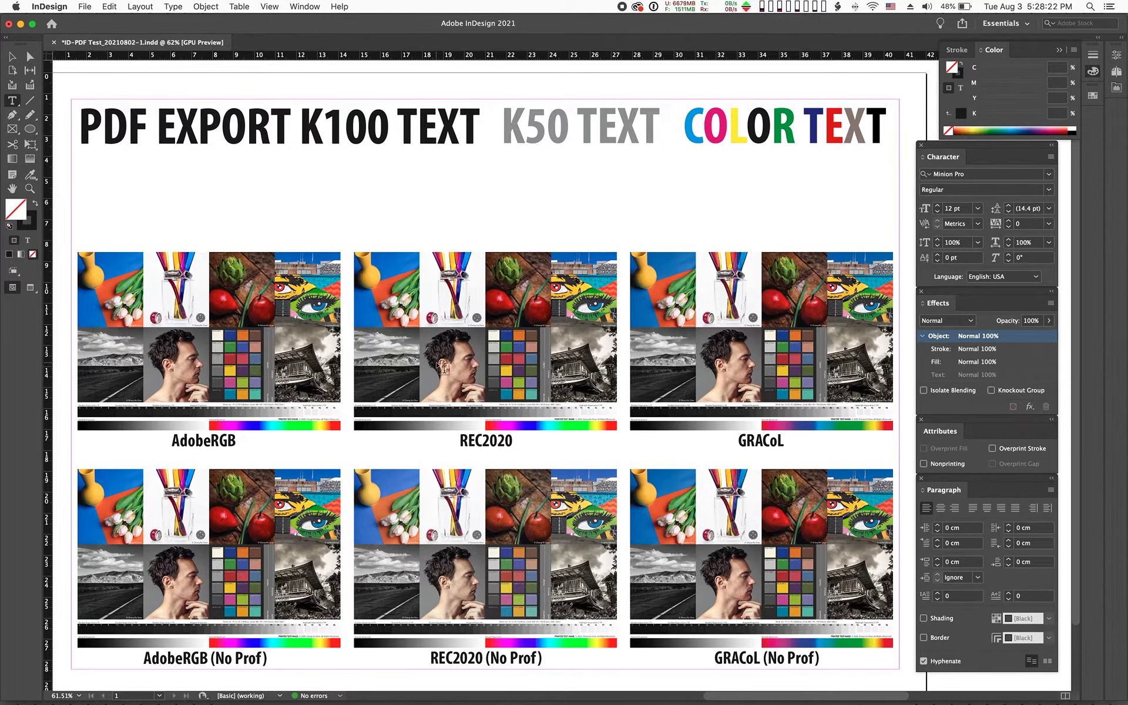
key("ctrl+Up")
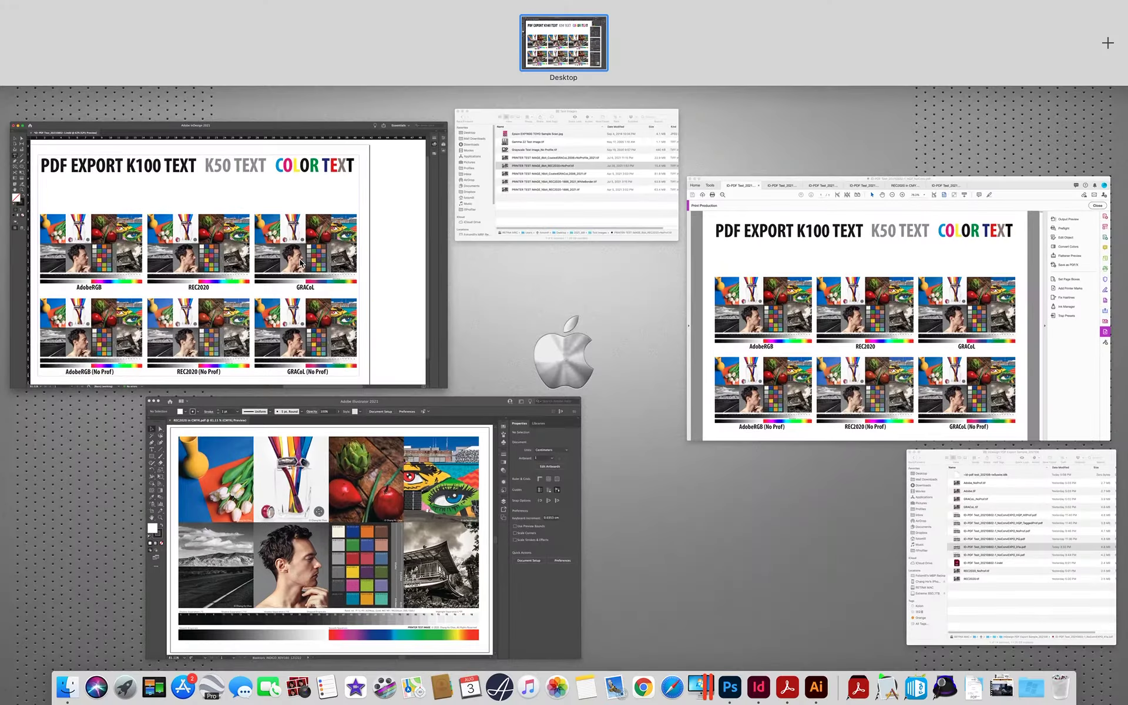
left_click(707, 320)
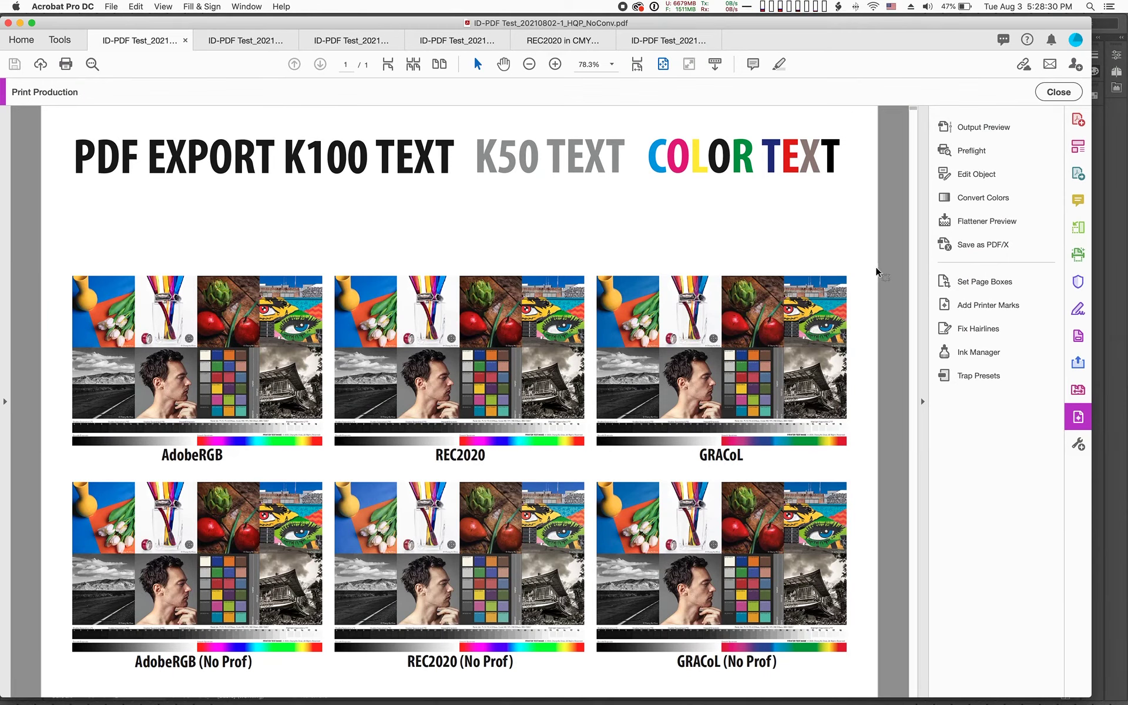
- Show Output Preview for the NoConv PDF and keep Coated GRACoL 2006 (ISO 12647-2:2004) as the simulation profile
left_click(984, 131)
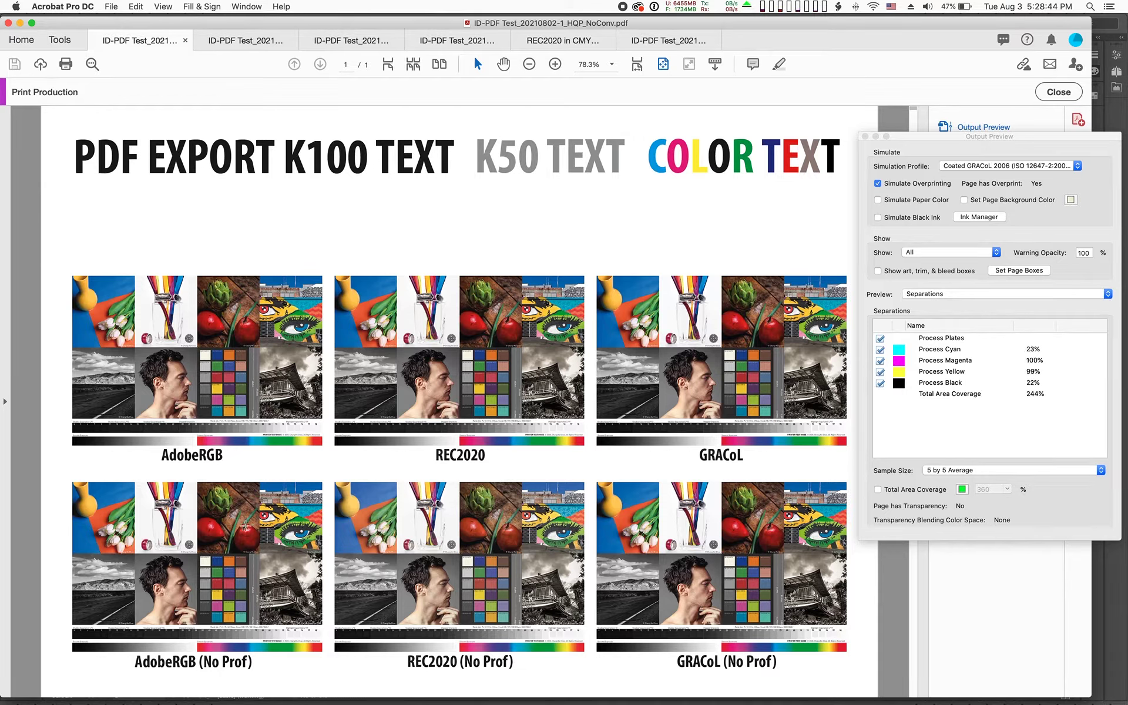
left_click_drag(965, 136, 969, 117)
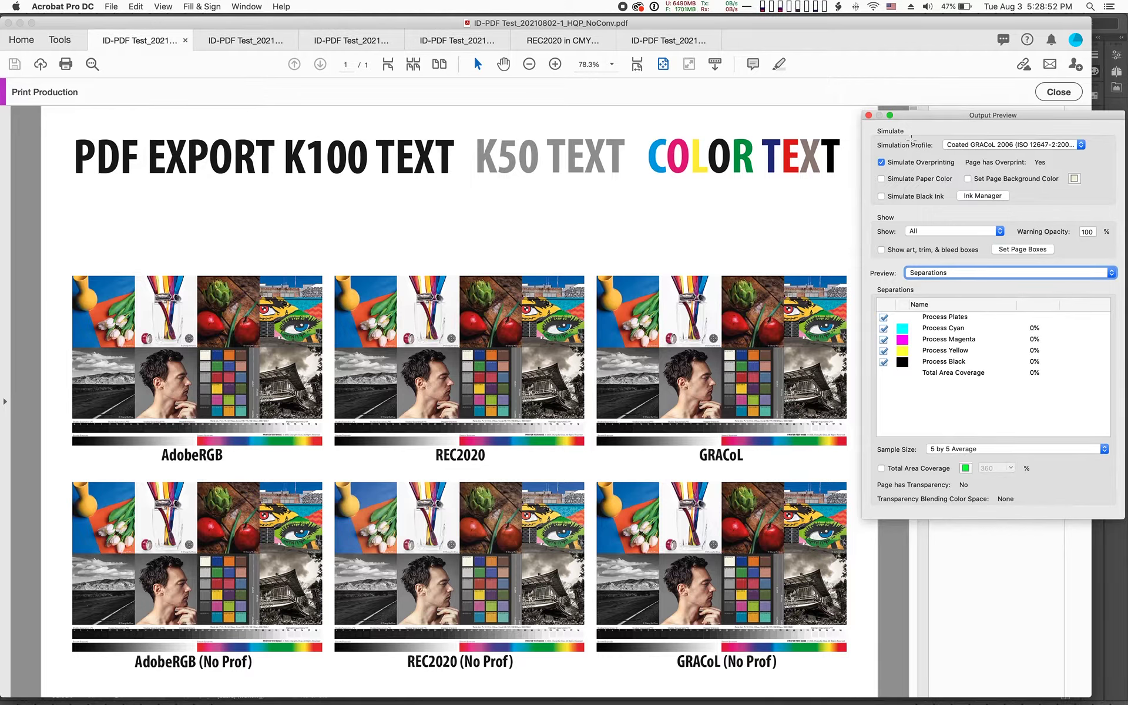
left_click(969, 145)
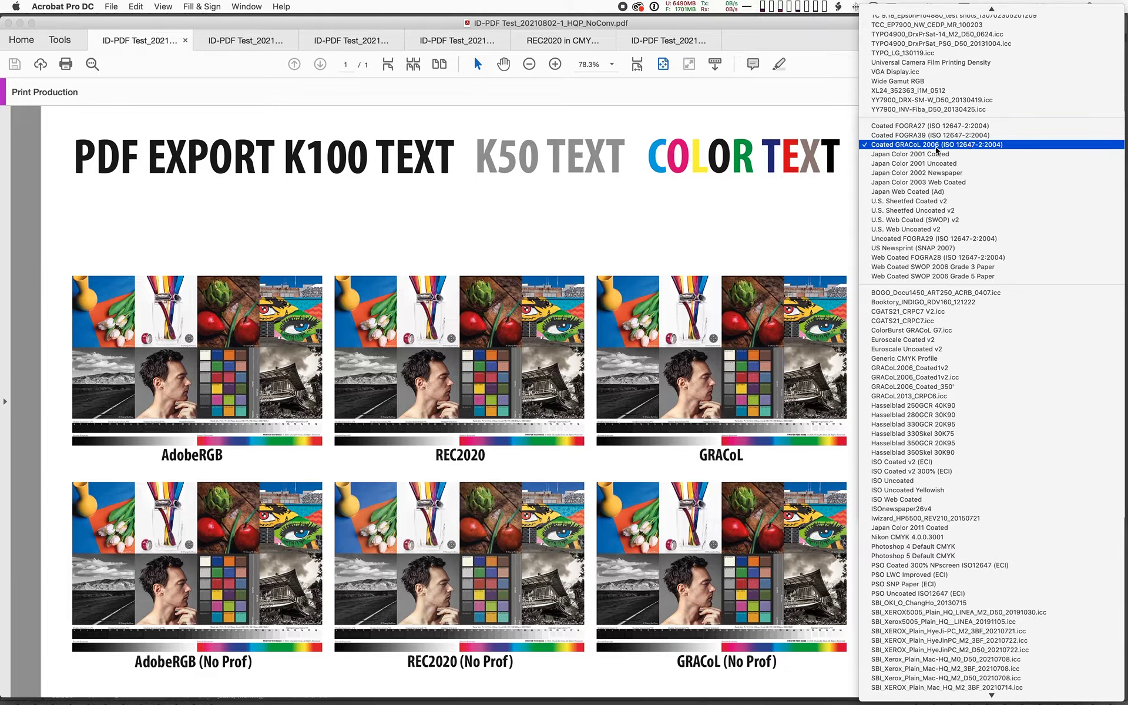
left_click(969, 145)
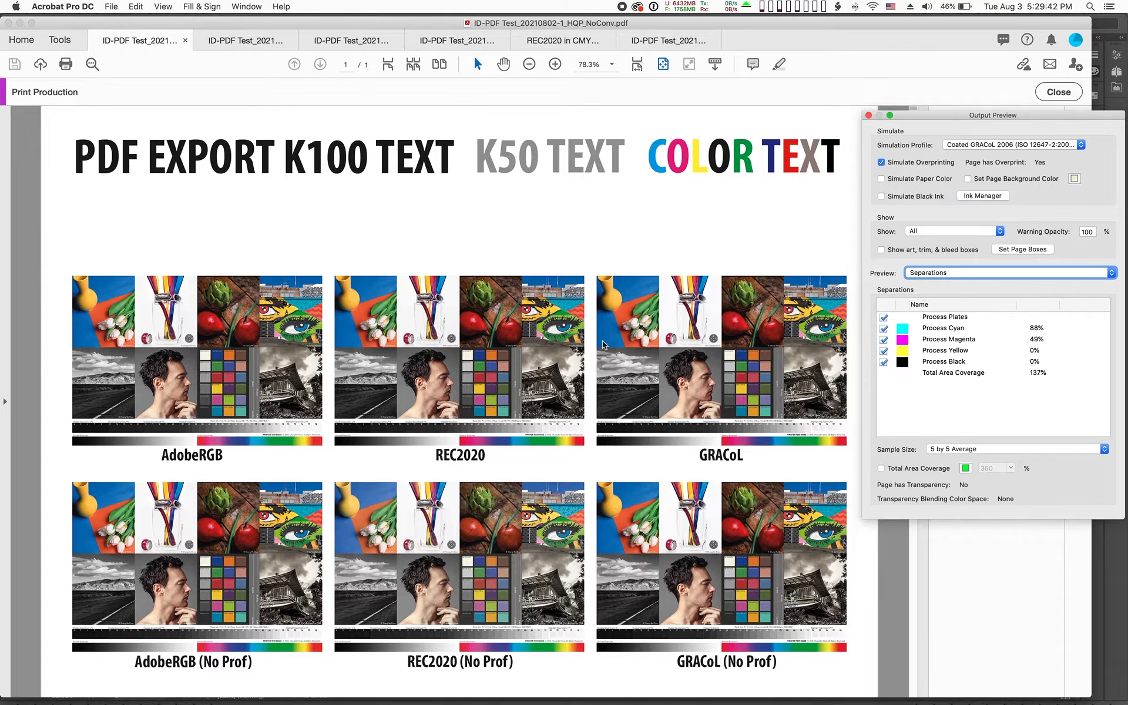
- Set the simulation profile to Rec2020-Rec1886.icc to preview the page in an RGB space
left_click(966, 145)
scroll(972, 274, "down", 10)
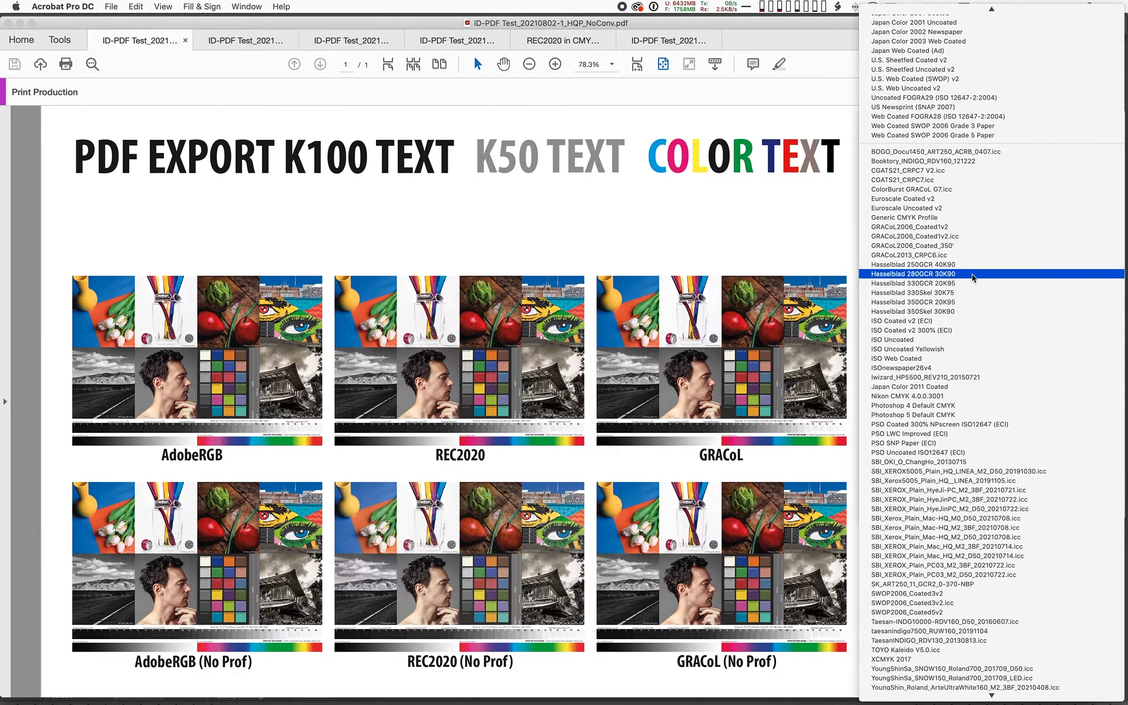
scroll(980, 284, "up", 20)
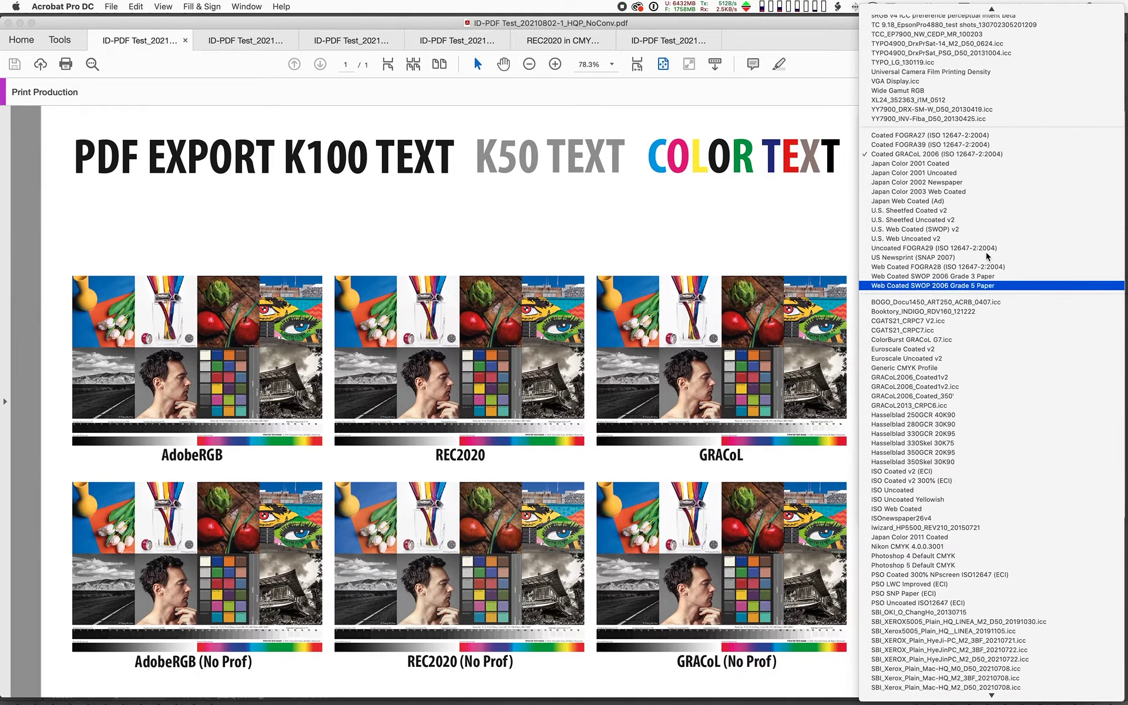
scroll(989, 238, "up", 20)
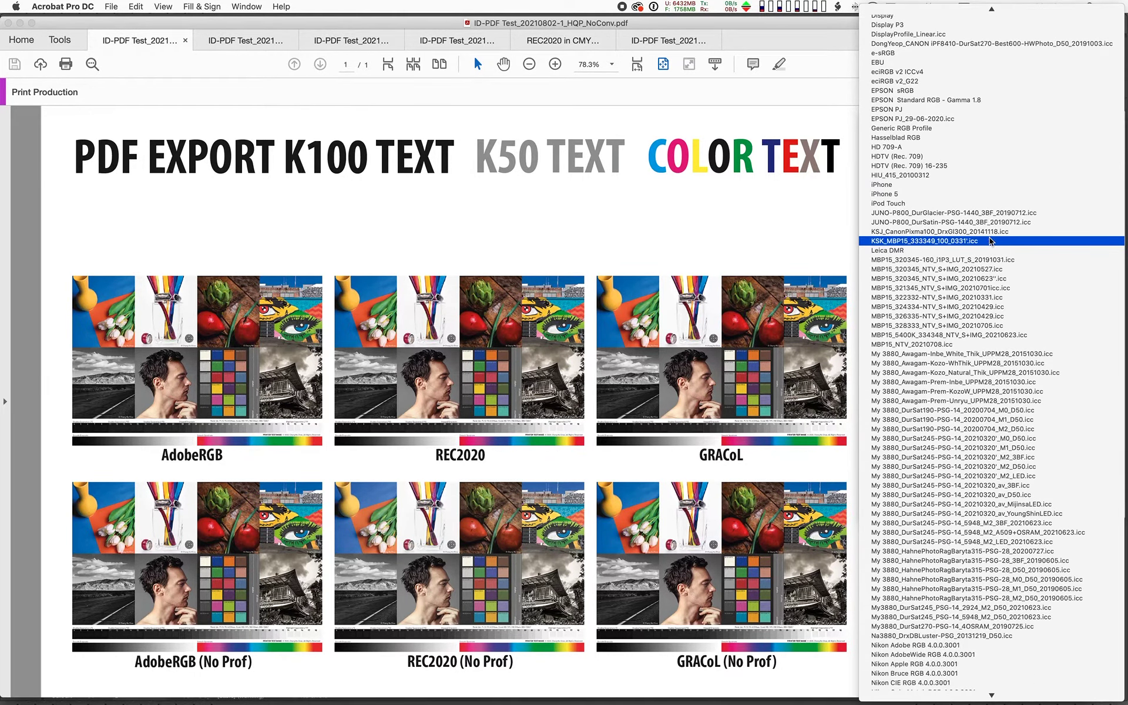
scroll(970, 295, "down", 6)
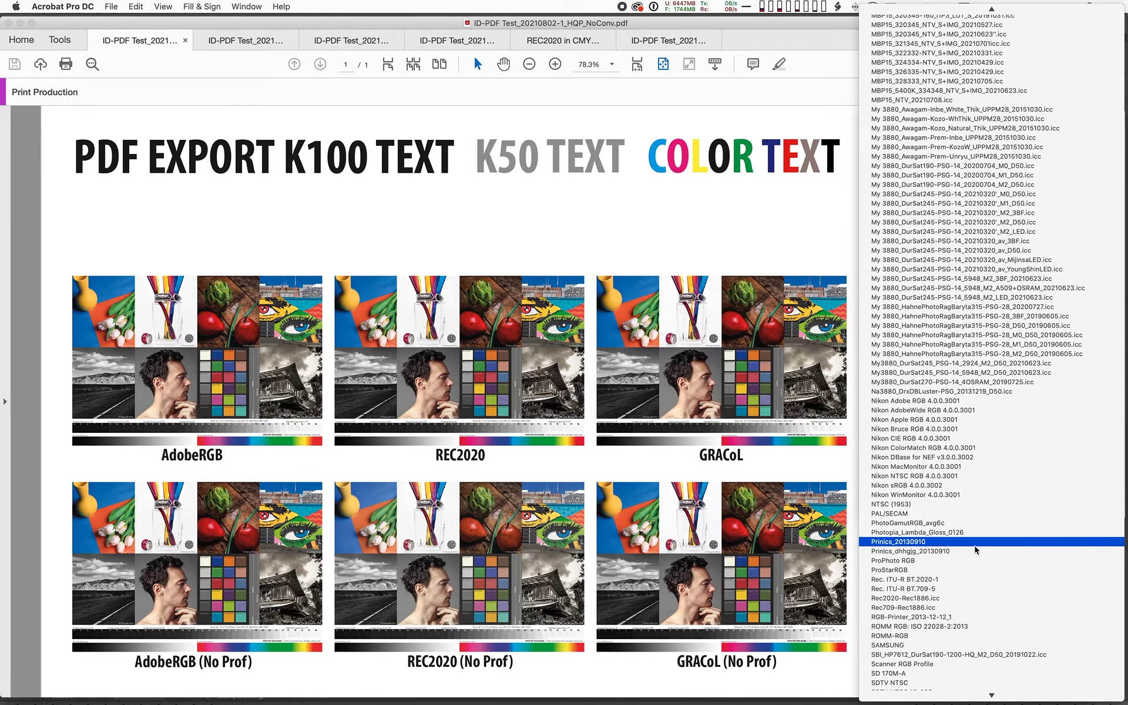
left_click(966, 599)
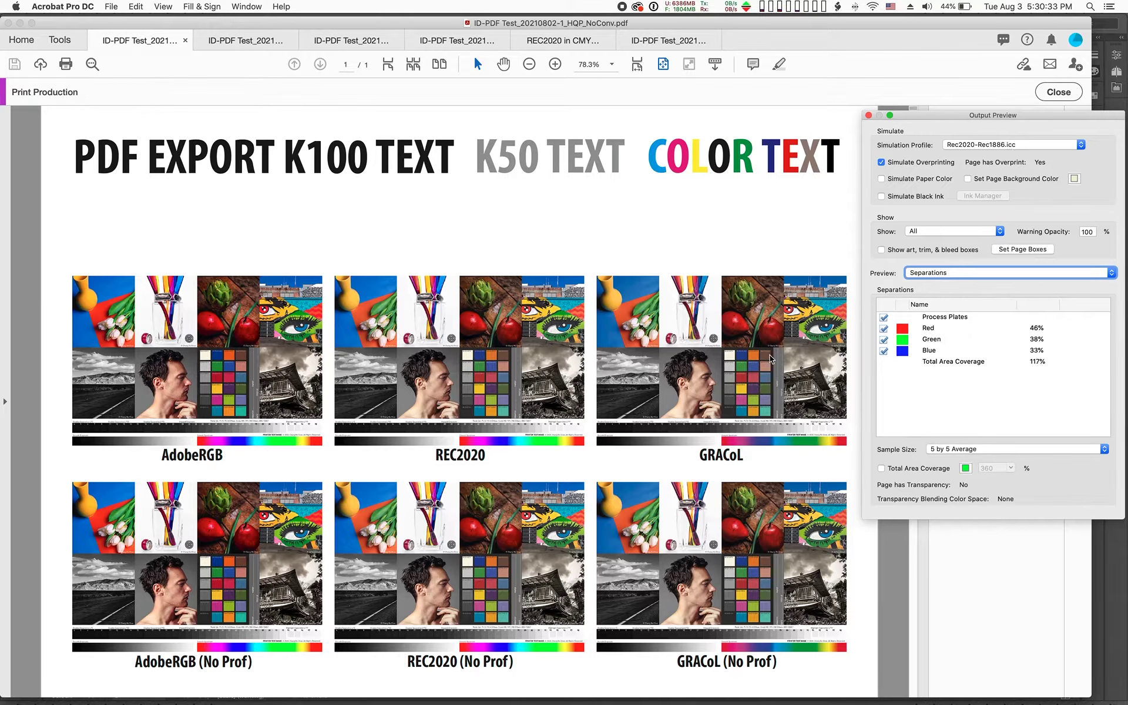
- Set the simulation profile back to Coated GRACoL 2006 (ISO 12647-2:2004) and sample the GRACoL image's yellow patch
left_click(1002, 144)
scroll(998, 185, "up", 15)
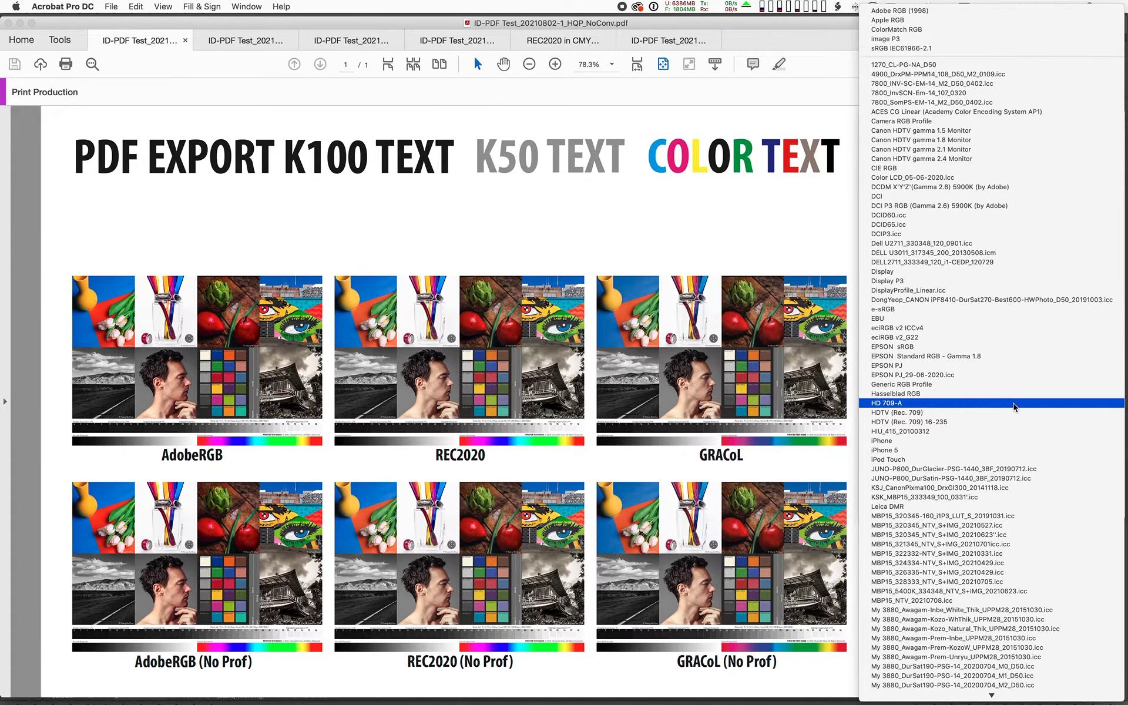
scroll(1014, 403, "down", 6)
scroll(1016, 406, "down", 3)
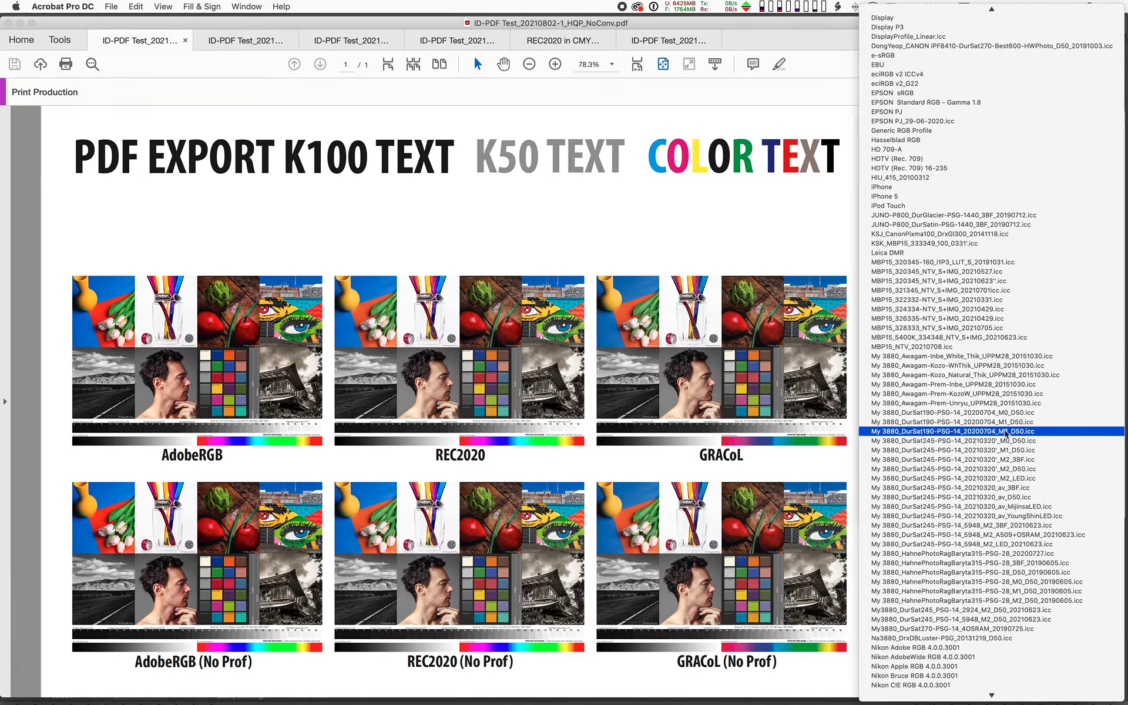
scroll(940, 417, "down", 6)
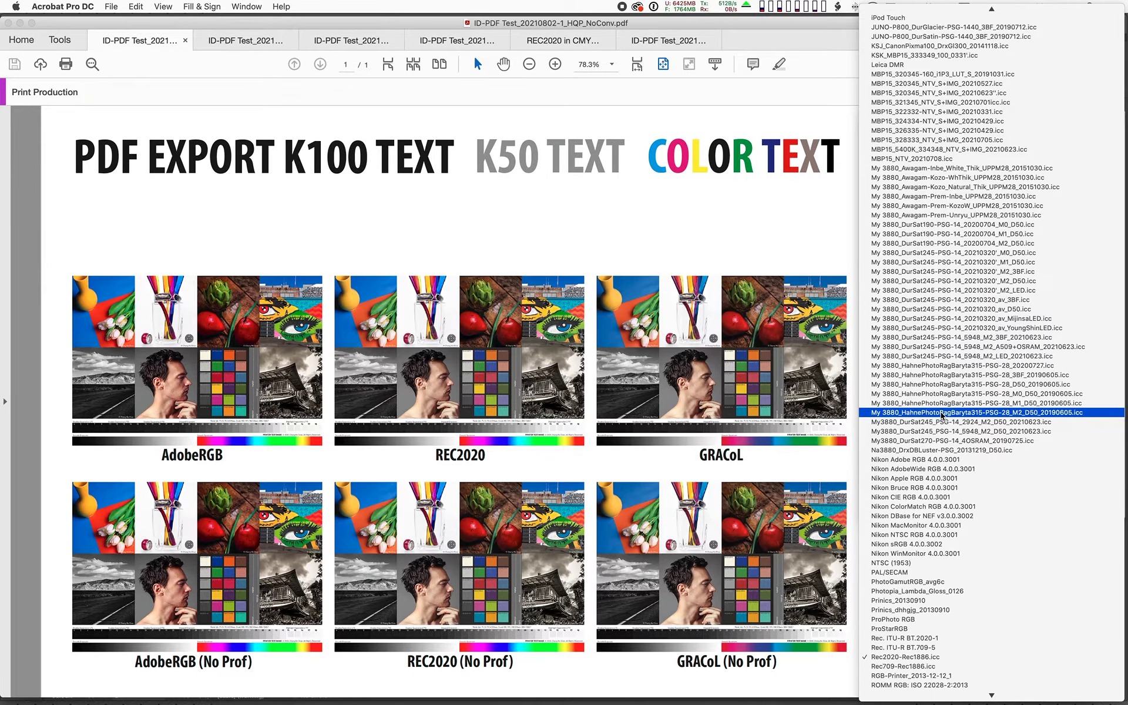
scroll(954, 445, "down", 18)
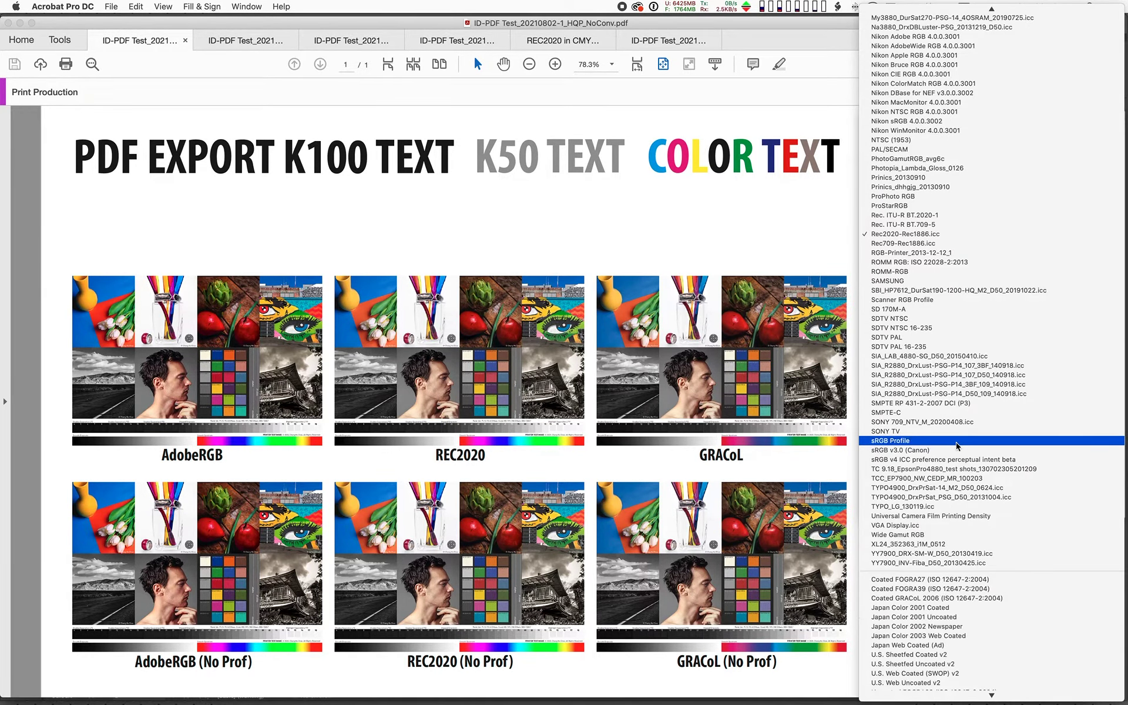
left_click(954, 390)
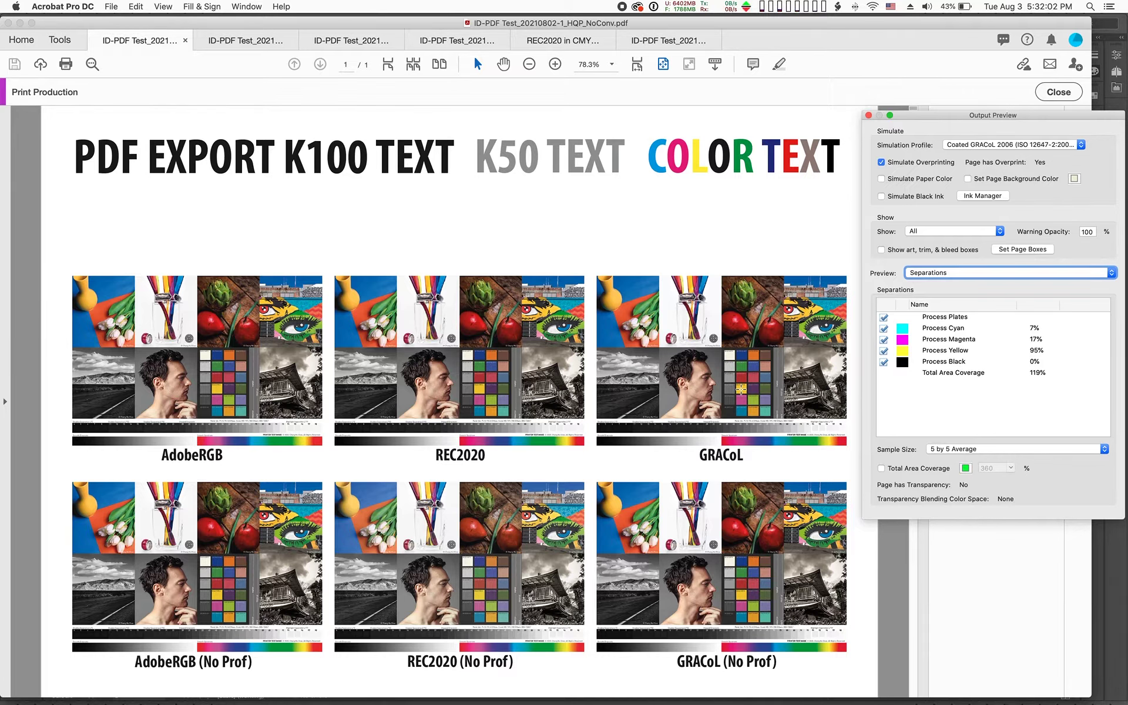
- Simulate the page with Japan Color 2001 Coated and Japan Color 2002 Newspaper, sampling the GRACoL image's yellow patch
left_click(1028, 144)
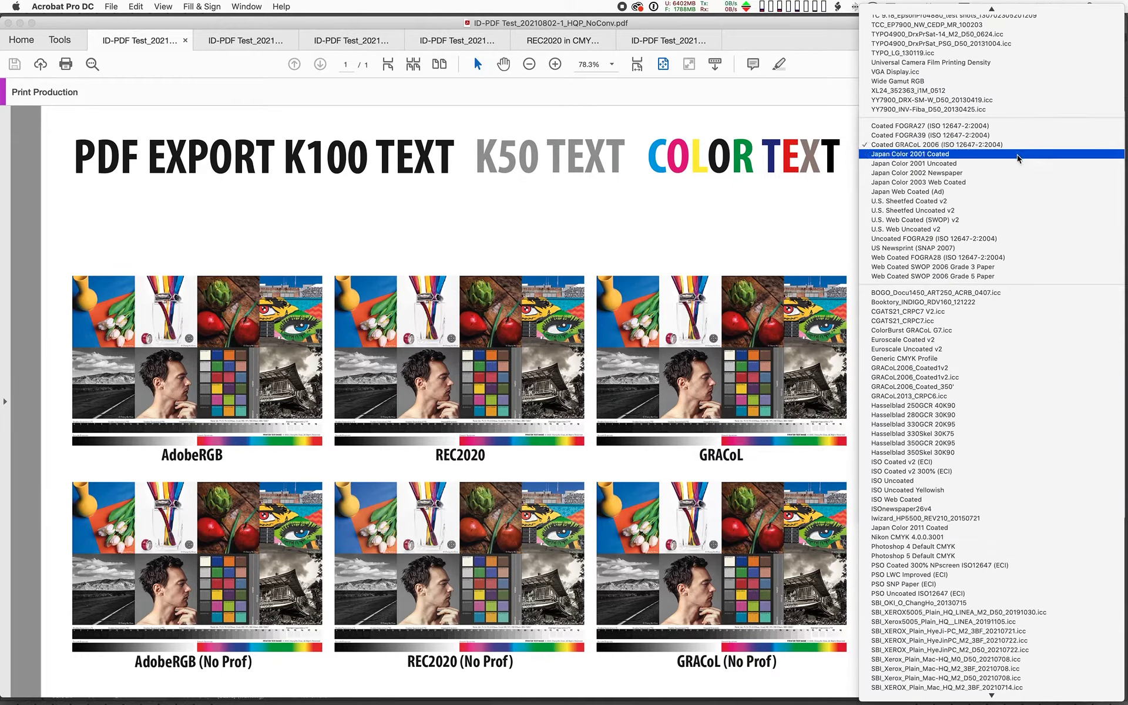
left_click(1017, 154)
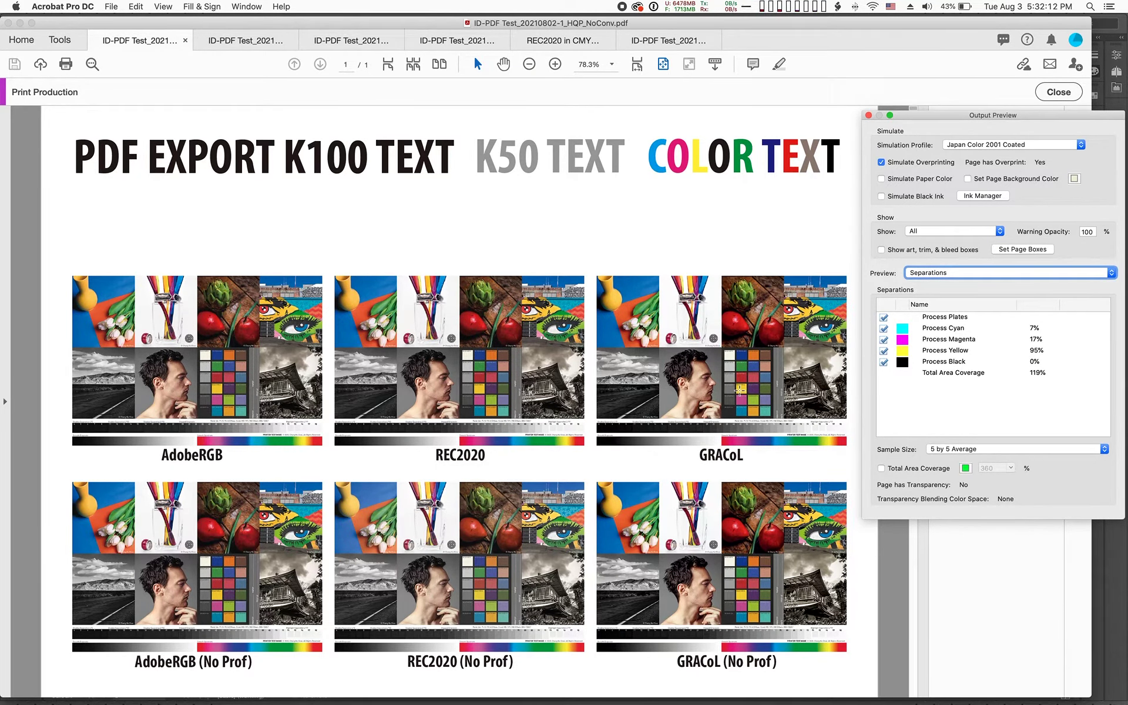
left_click(1019, 145)
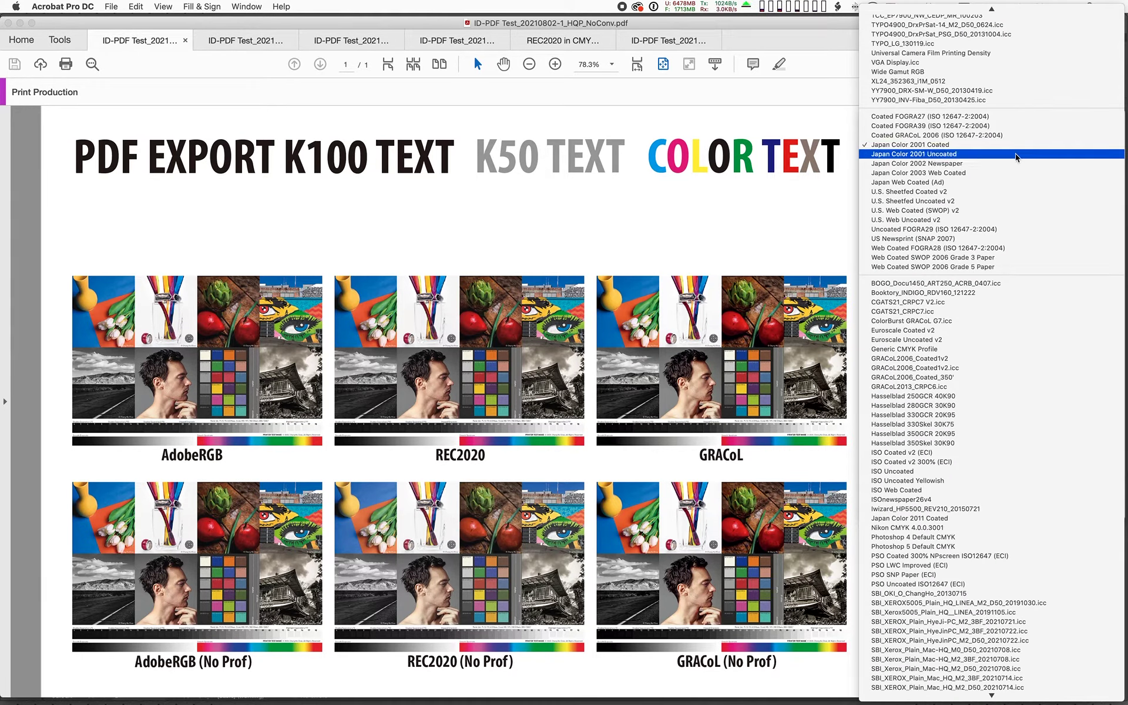
key("Escape")
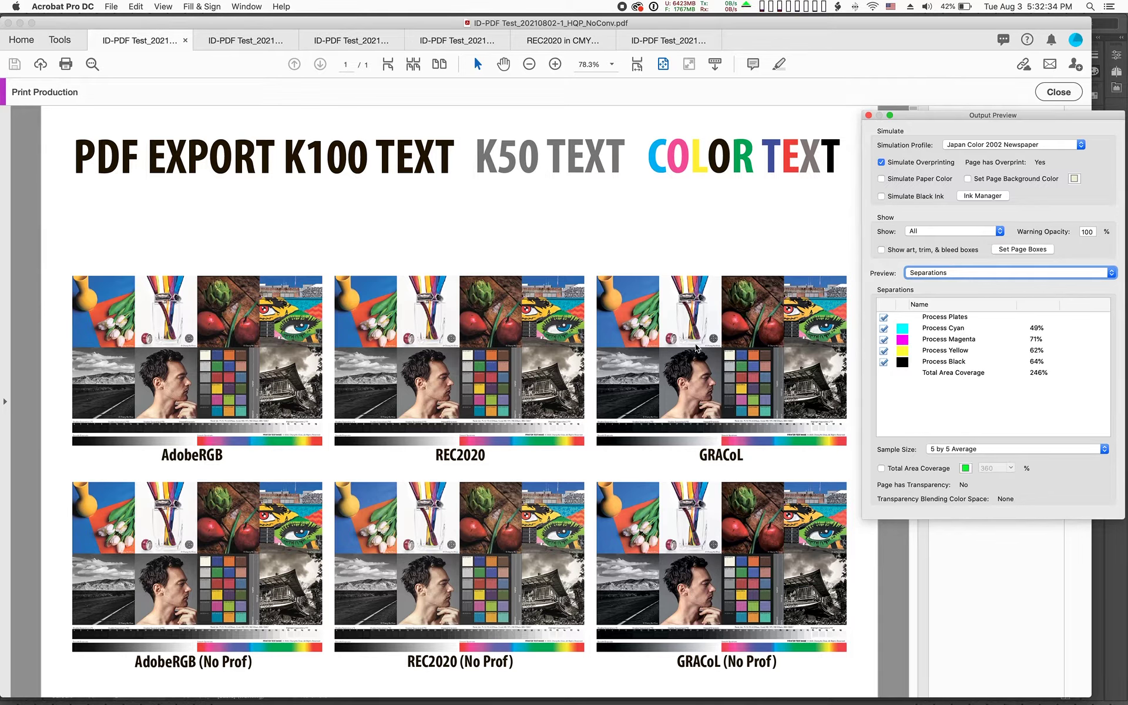
left_click(973, 145)
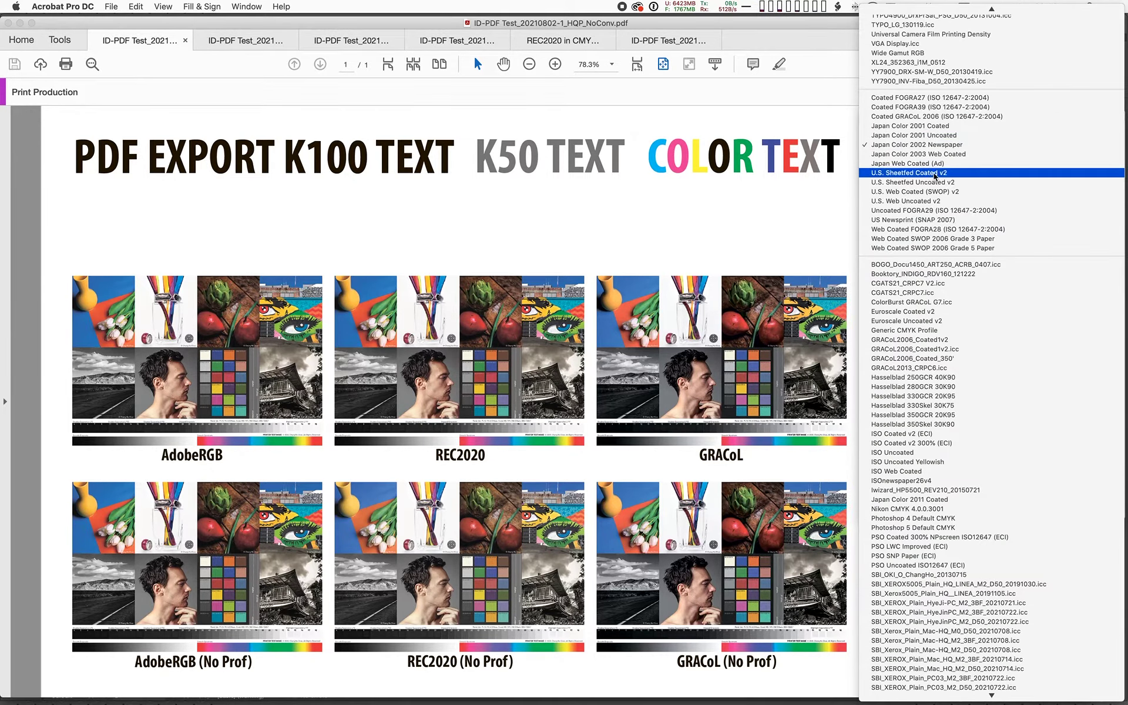
left_click(783, 229)
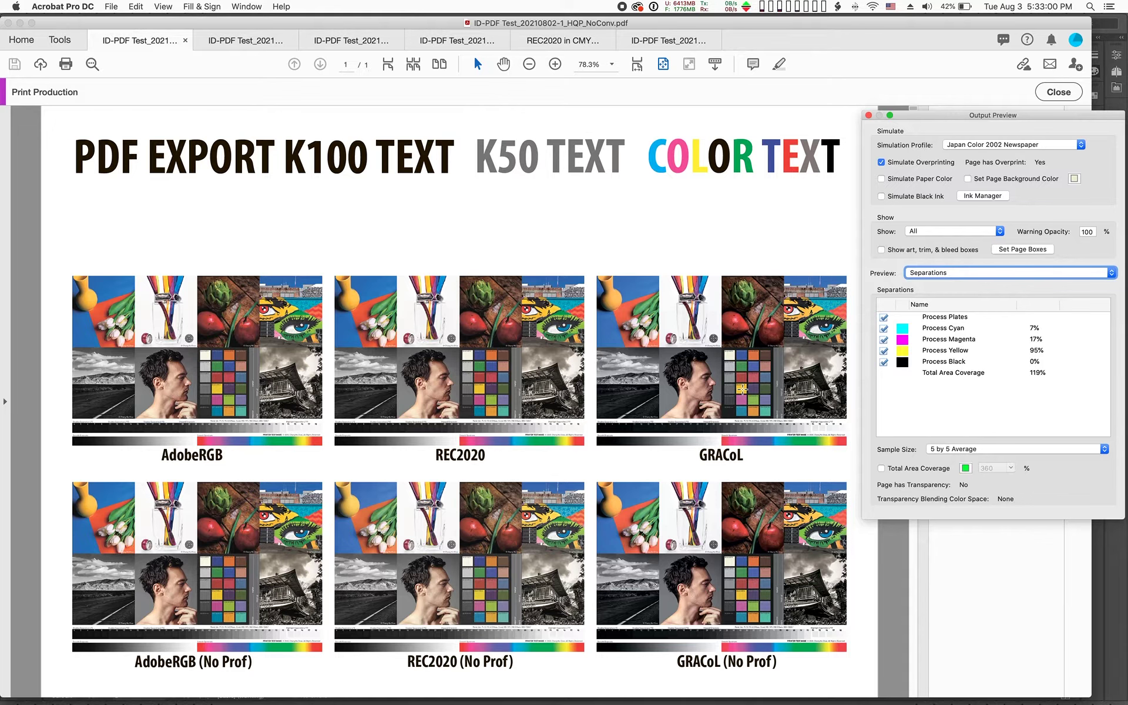
- Switch the preview to Object Inspector and inspect the attributes of the GRACoL image
left_click(931, 272)
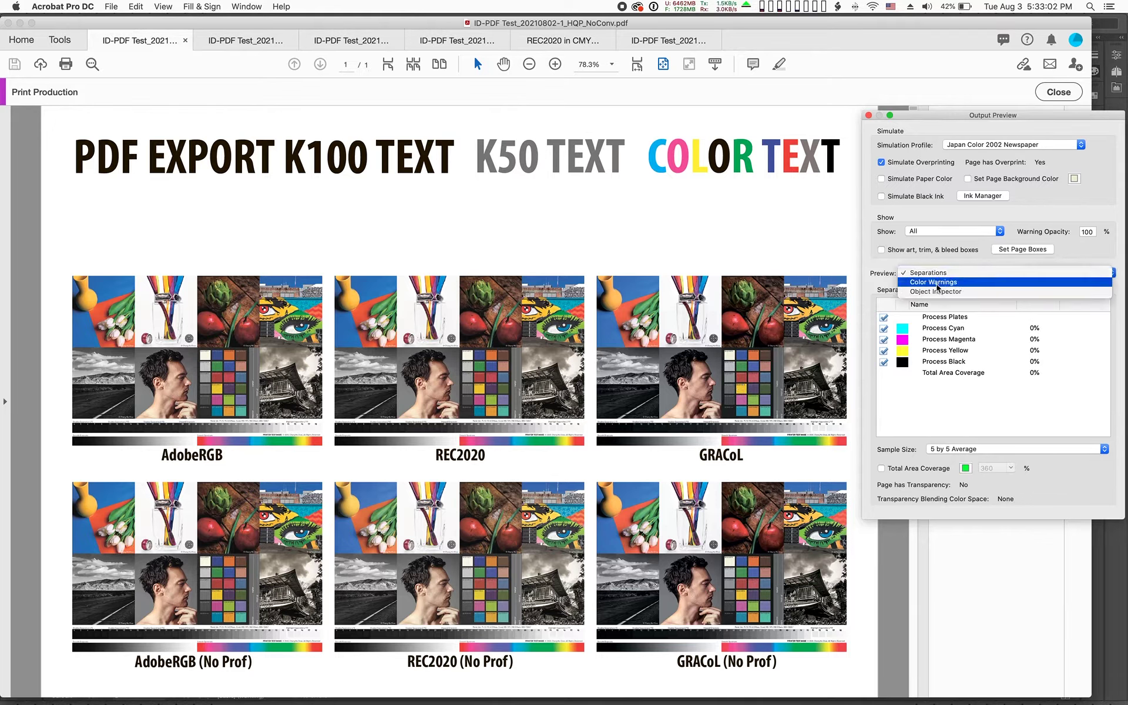
left_click(932, 291)
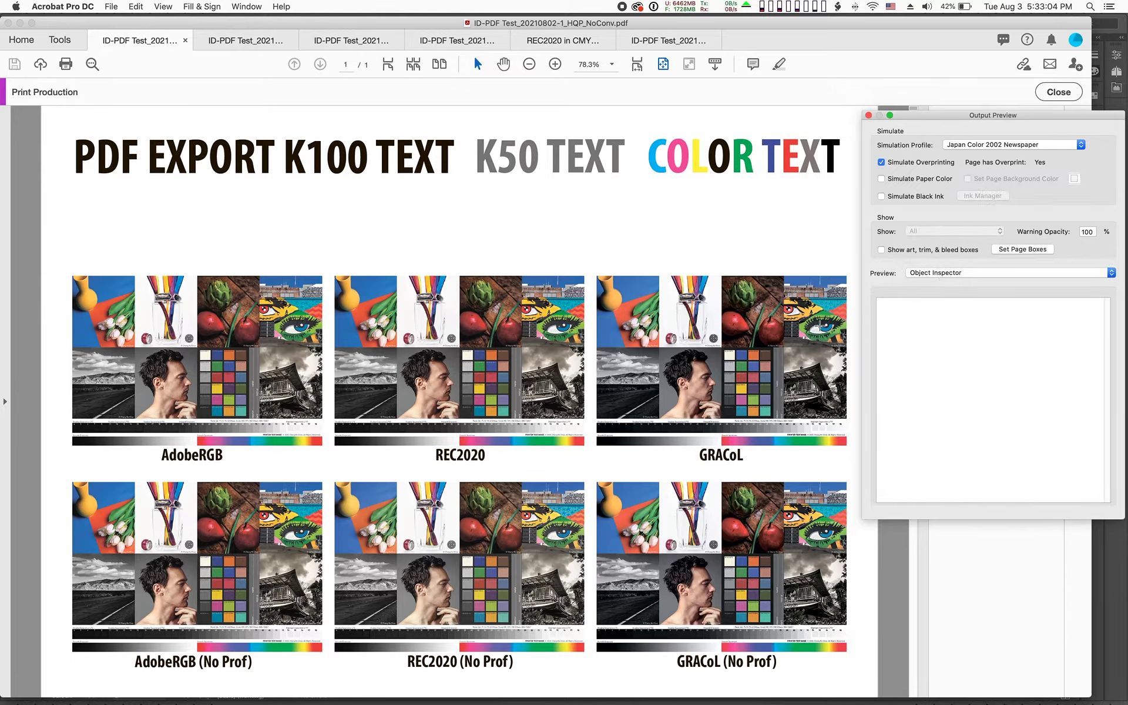
left_click(757, 331)
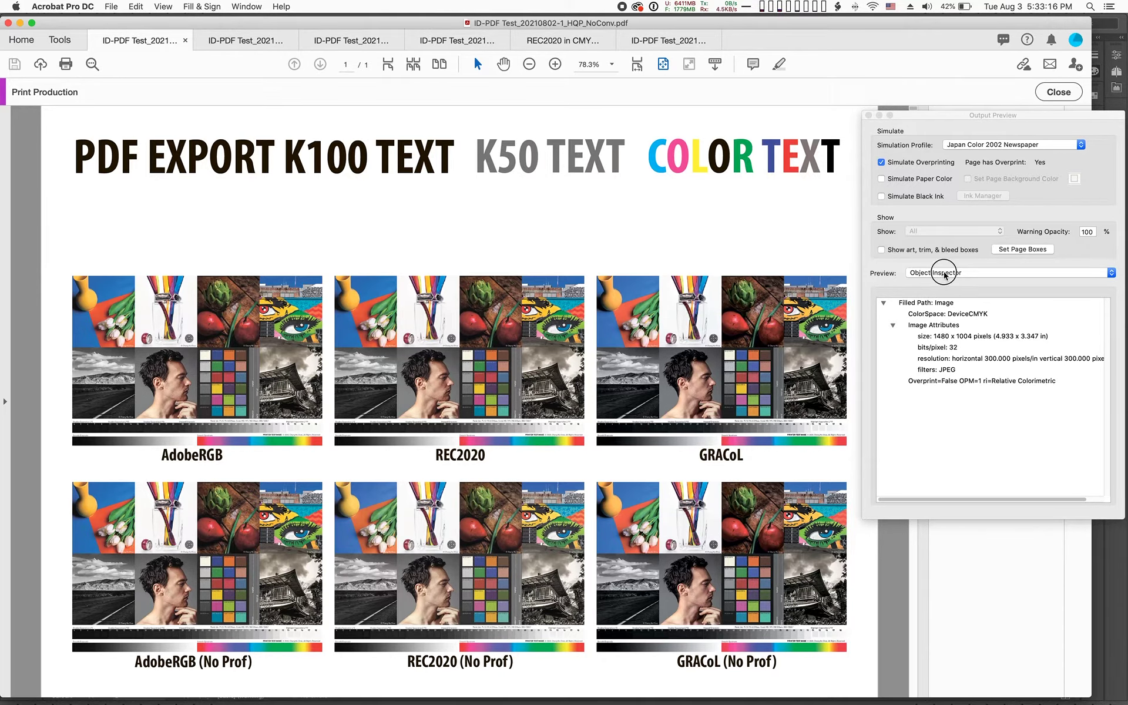
- Return the preview to Separations and set the simulation profile to U.S. Web Uncoated v2
left_click(944, 273)
left_click(935, 254)
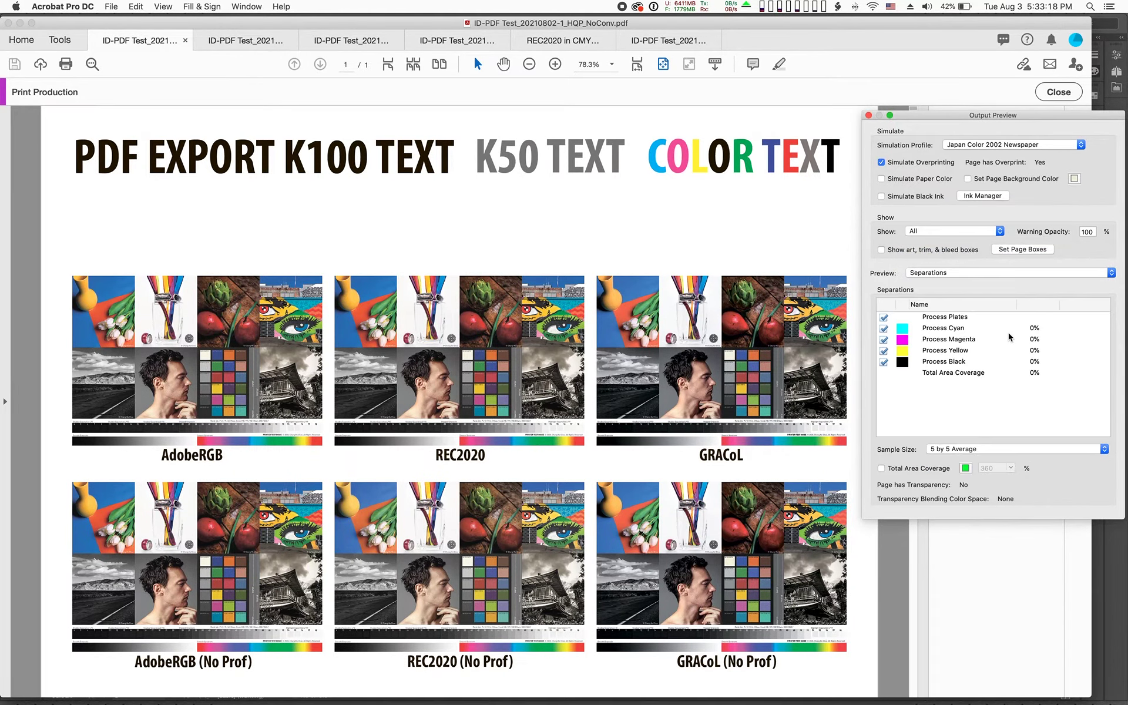
left_click(980, 145)
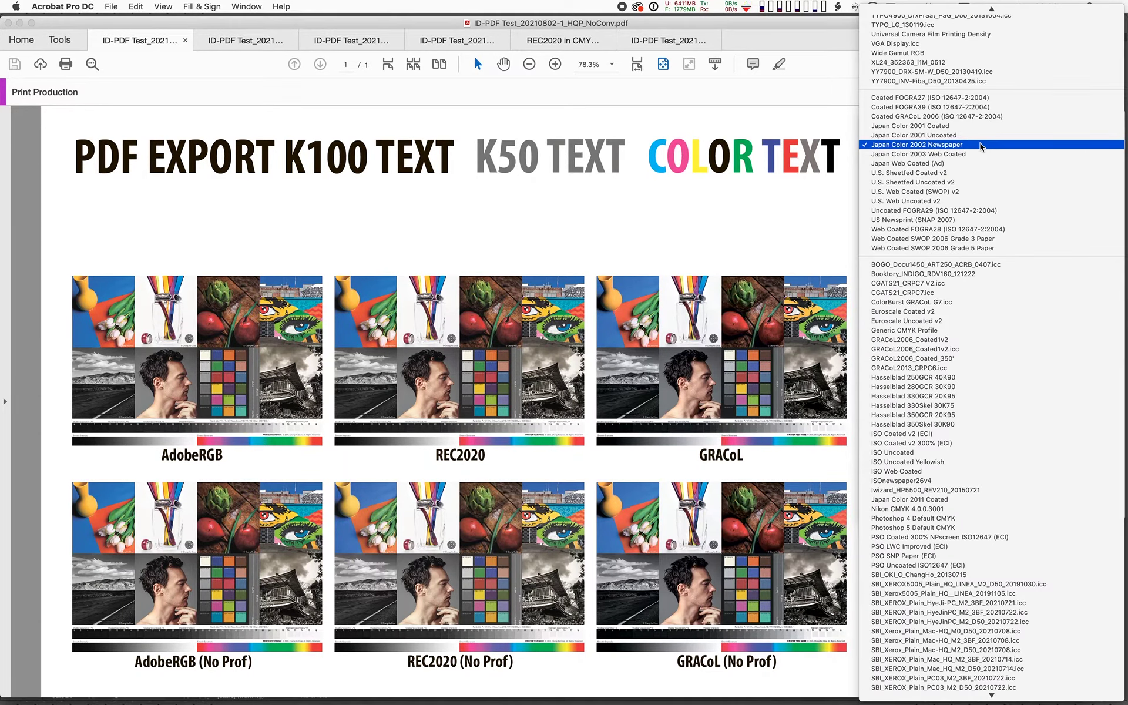
left_click(987, 201)
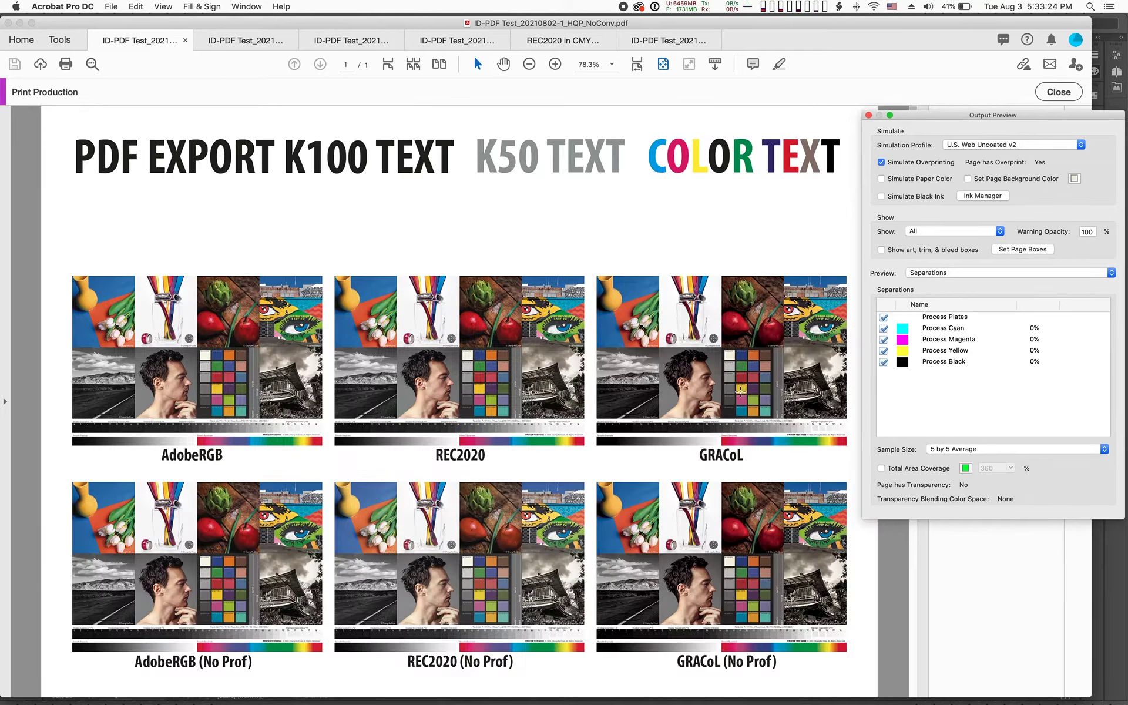
- Review the available simulation profiles in Output Preview without changing the selection, and close Output Preview
mouse_move(742, 390)
left_click(981, 144)
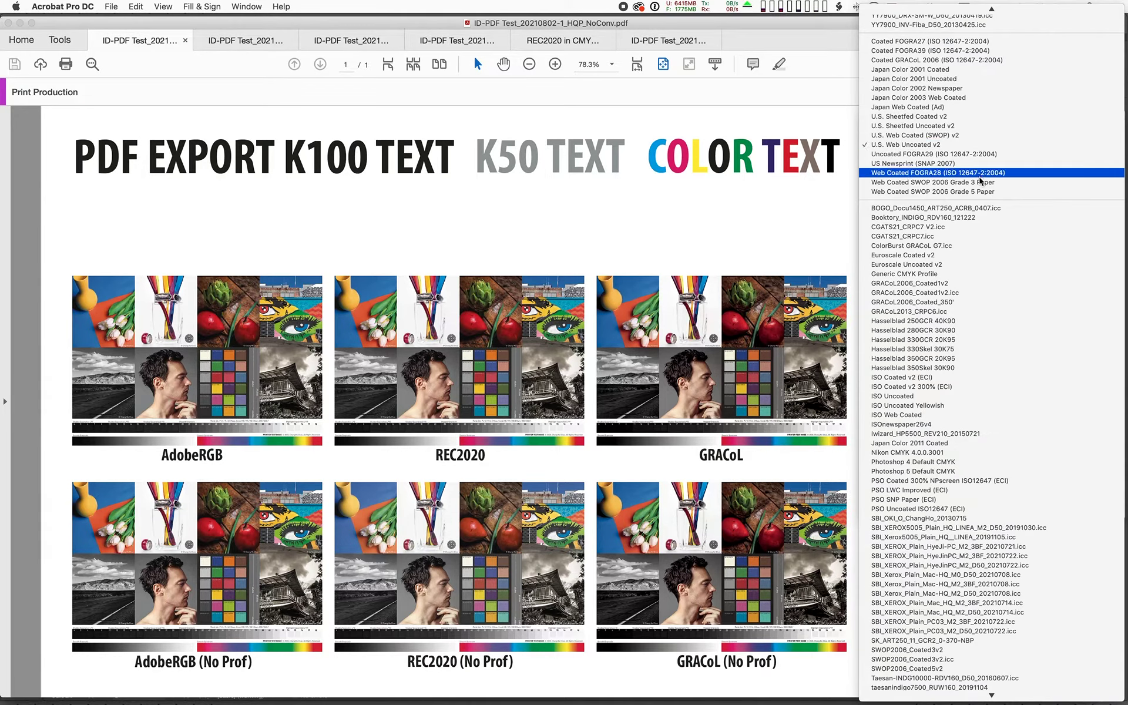
left_click(727, 350)
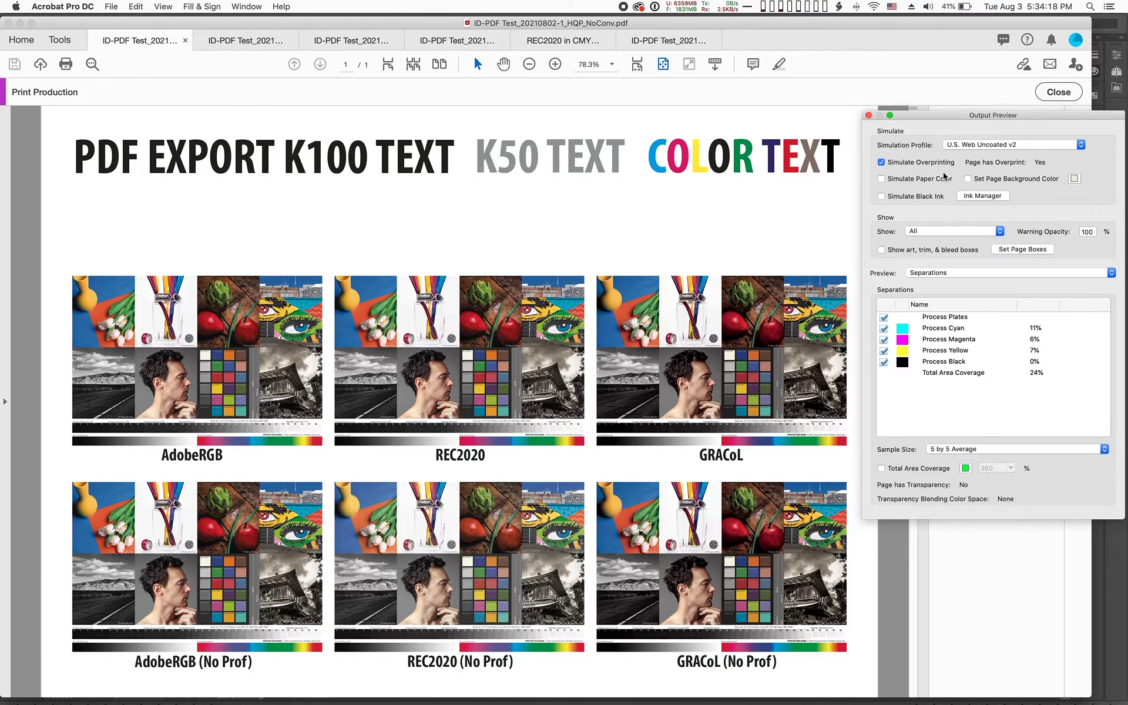
left_click(868, 115)
- View the PQ_ConvPre#, X1a_ConvPre# and X4_NoConv_AllProf_OutInt versions of the test PDF in turn
left_click(238, 50)
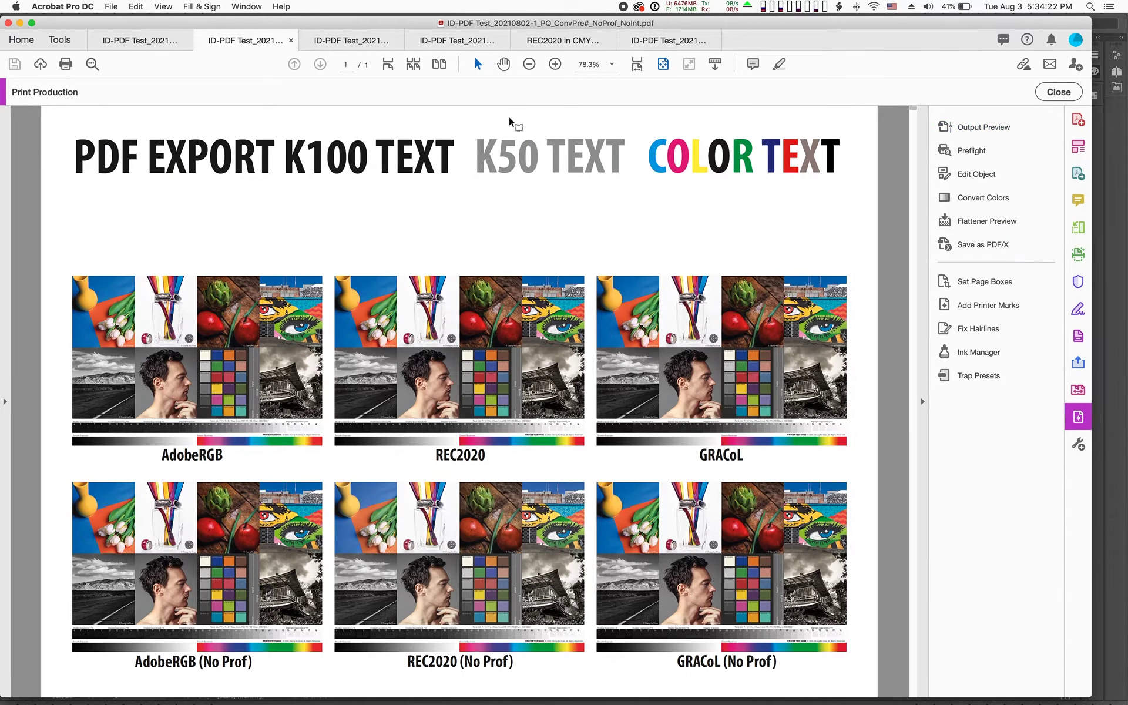
left_click(356, 41)
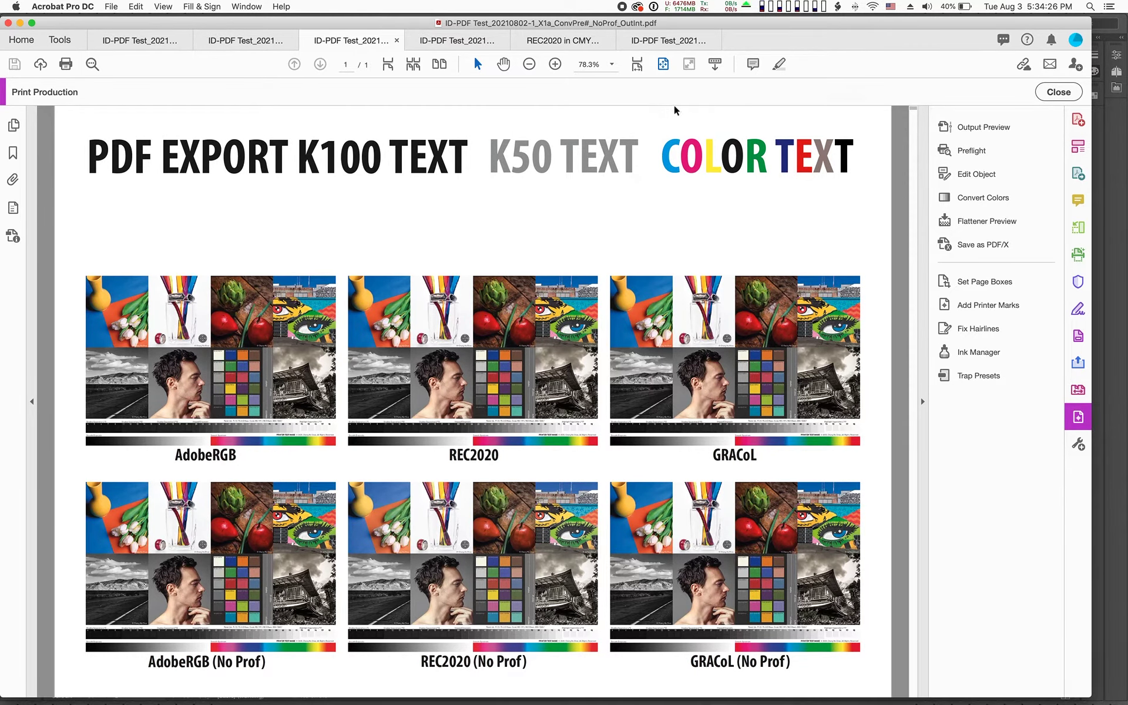
left_click(434, 41)
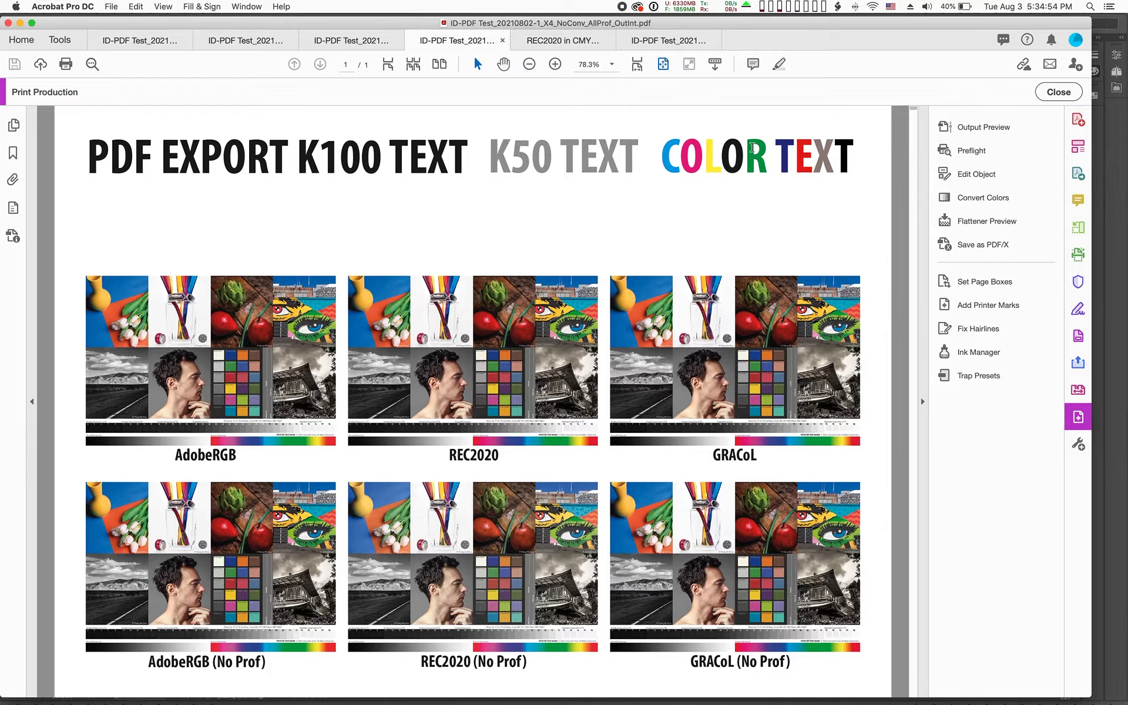
key("ctrl+Up")
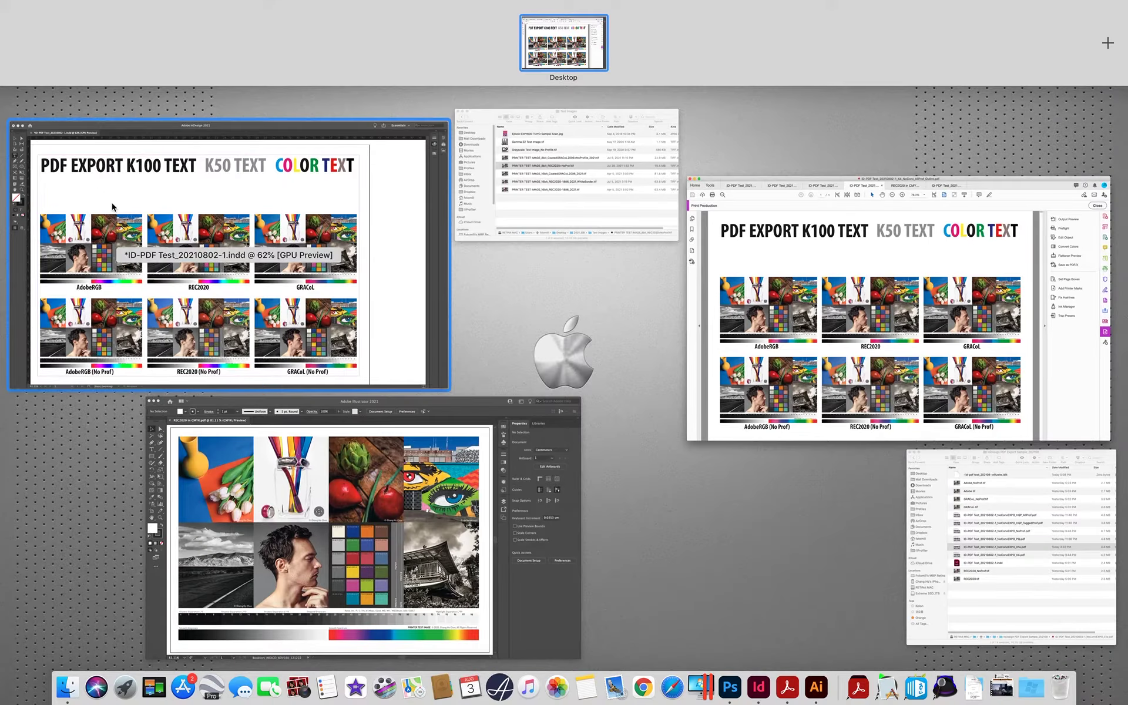
key("ctrl+Up")
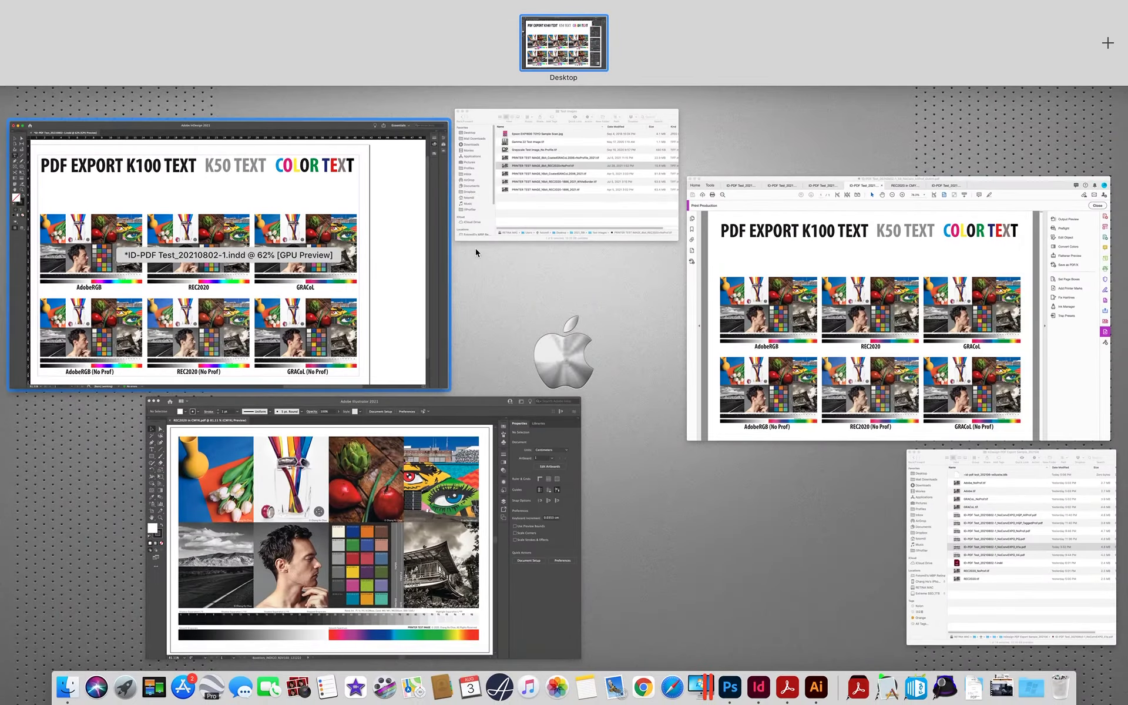
left_click(879, 311)
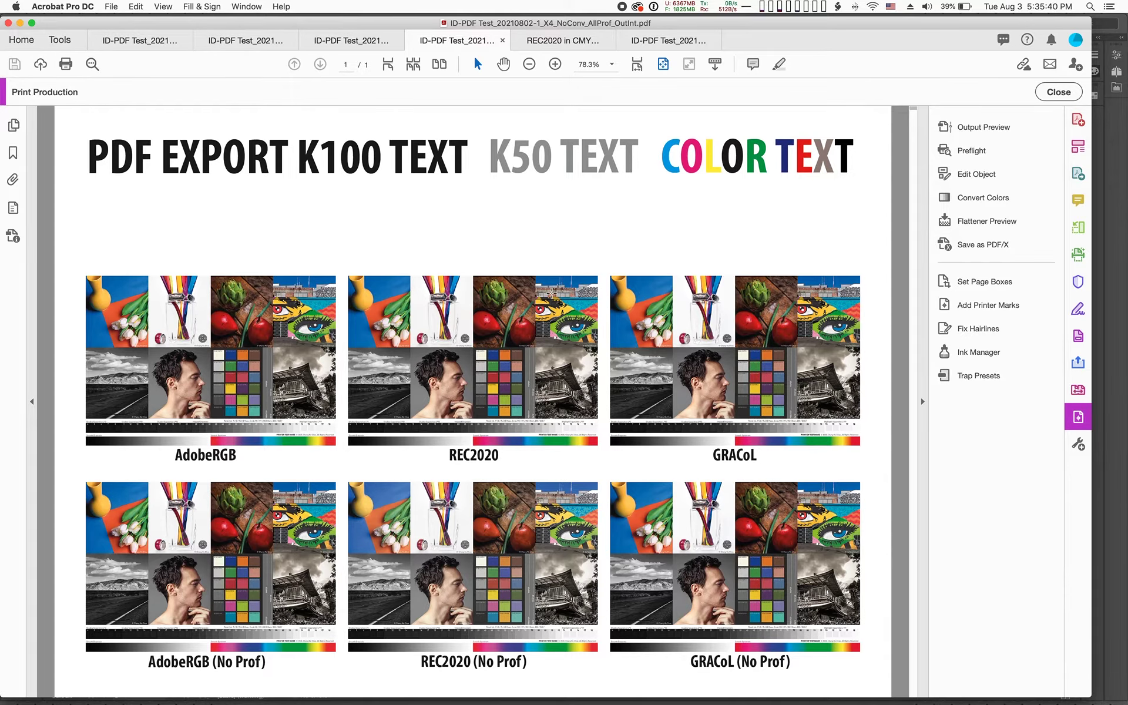
- Open Output Preview for the X4 PDF and sample the REC2020 image's separations under the Coated GRACoL 2006 output intent
left_click(979, 128)
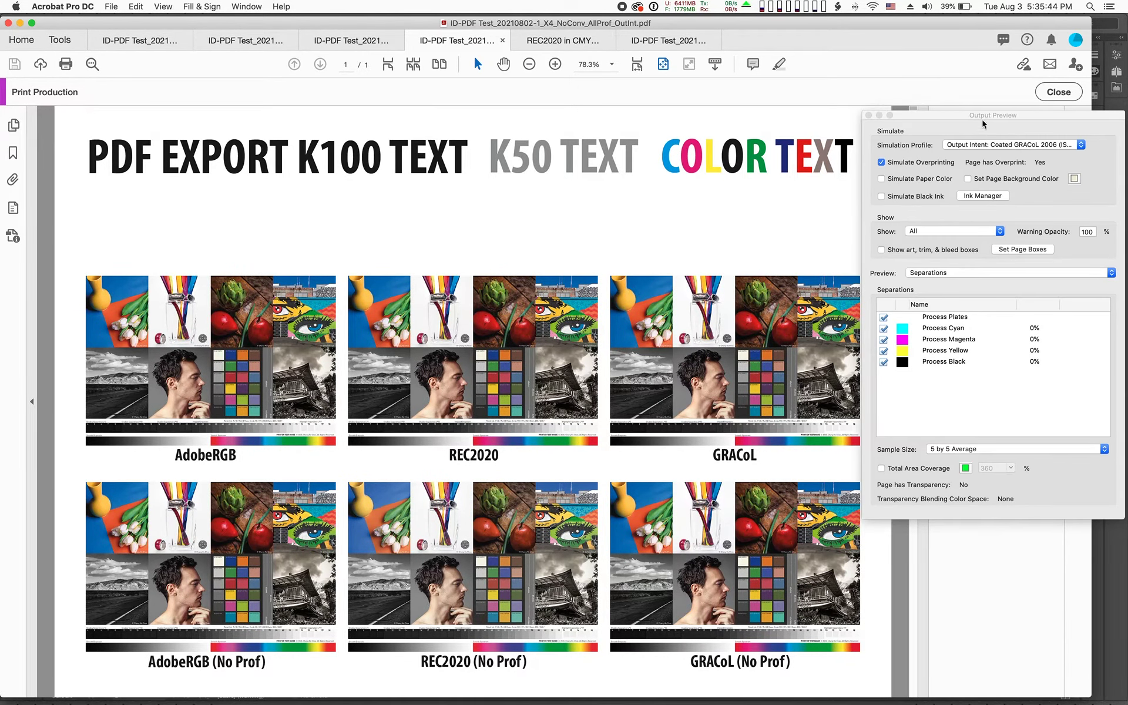
left_click_drag(982, 117, 985, 93)
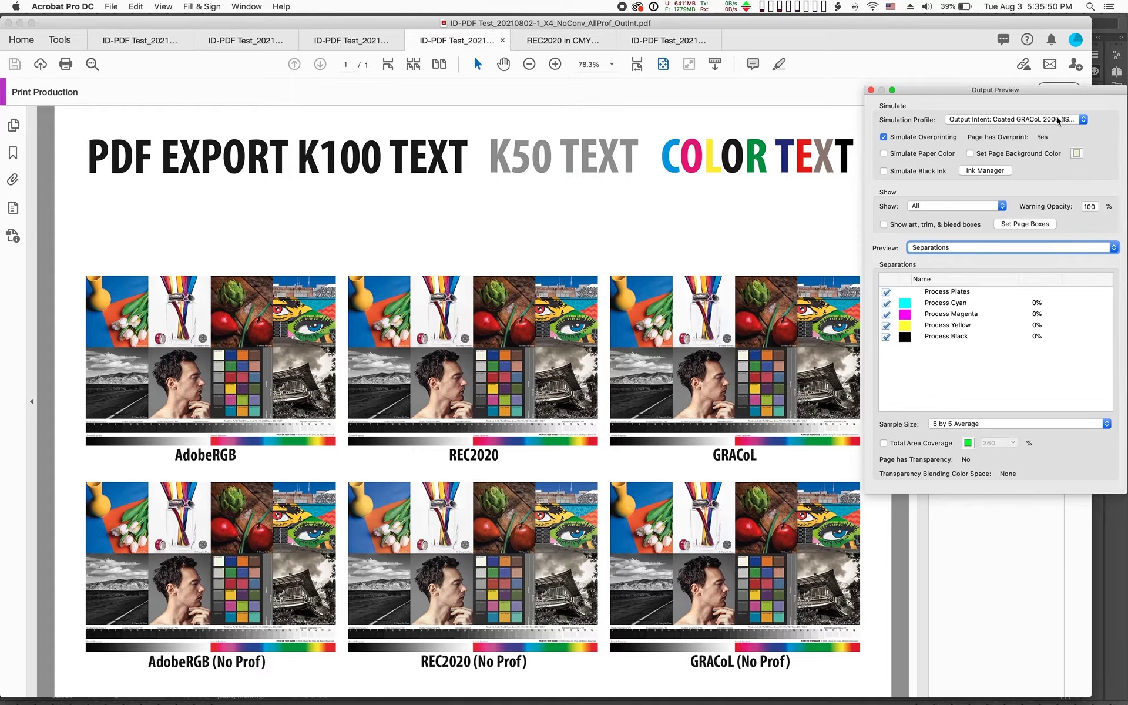
mouse_move(517, 327)
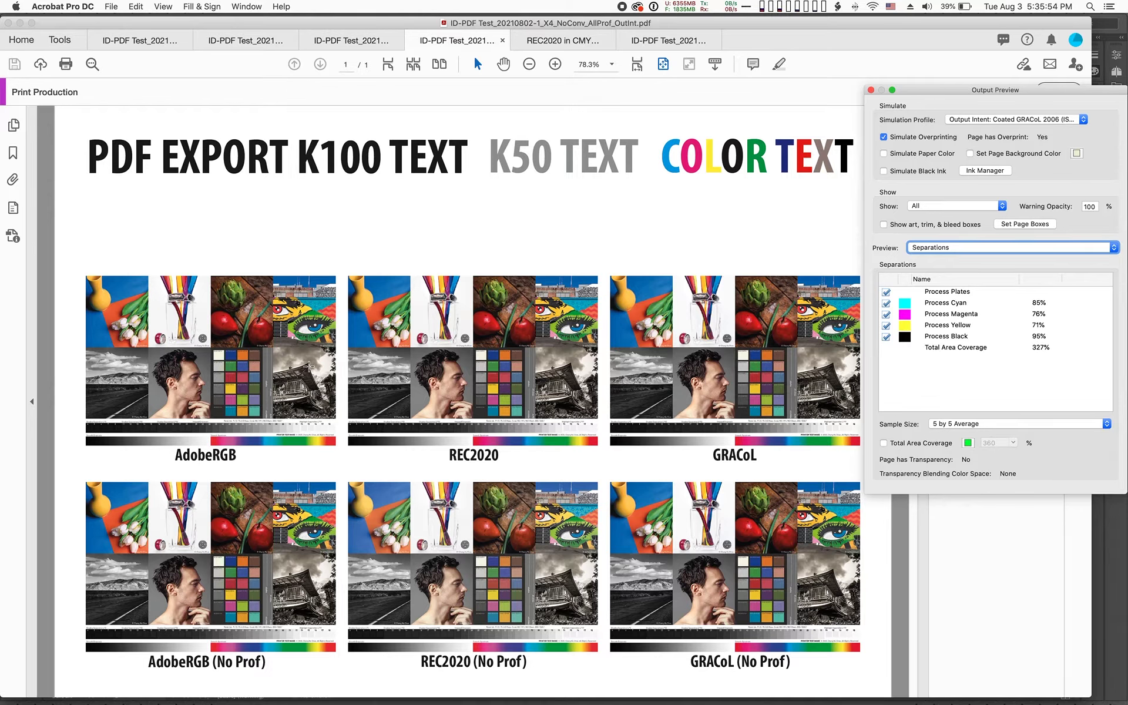
mouse_move(501, 400)
left_click(870, 90)
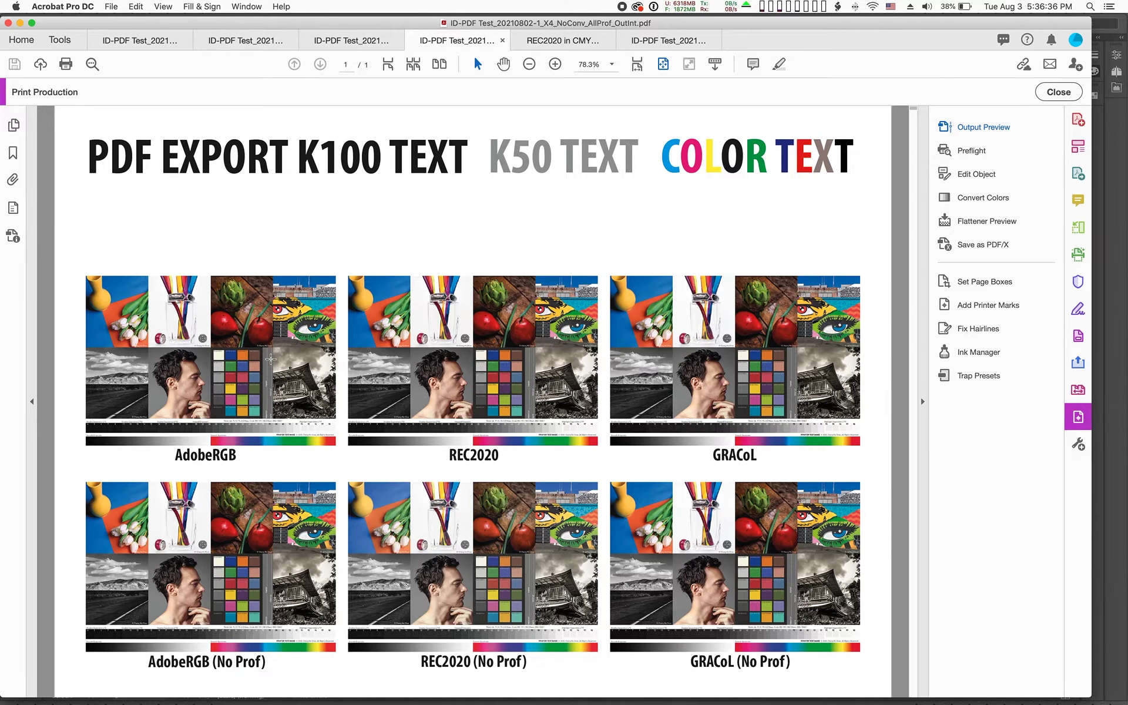
- Use Output Preview's Object Inspector to examine the color space and attributes of the REC2020 and AdobeRGB images with profiles
left_click(991, 131)
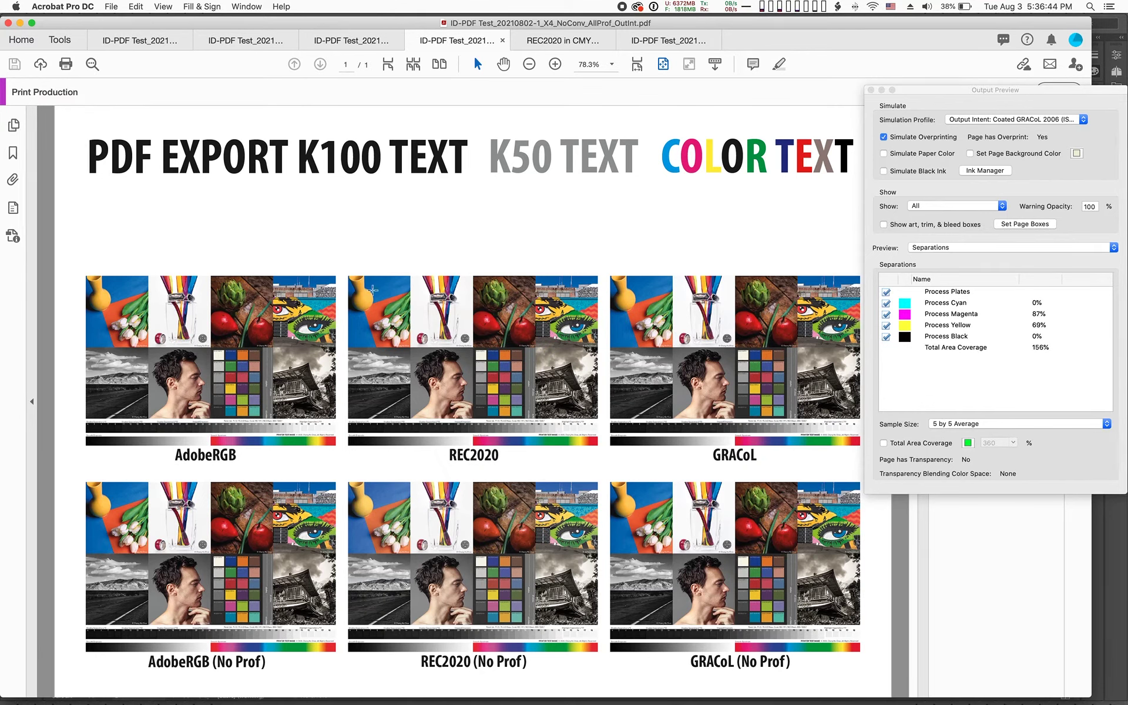
left_click(940, 247)
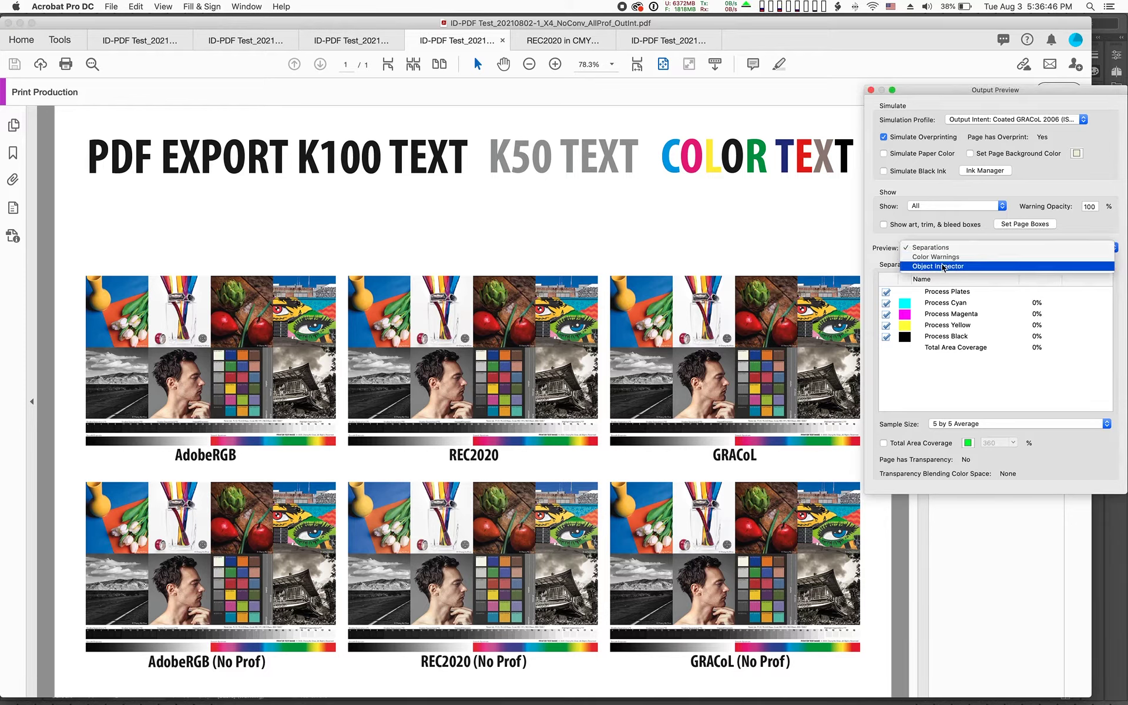
left_click(941, 267)
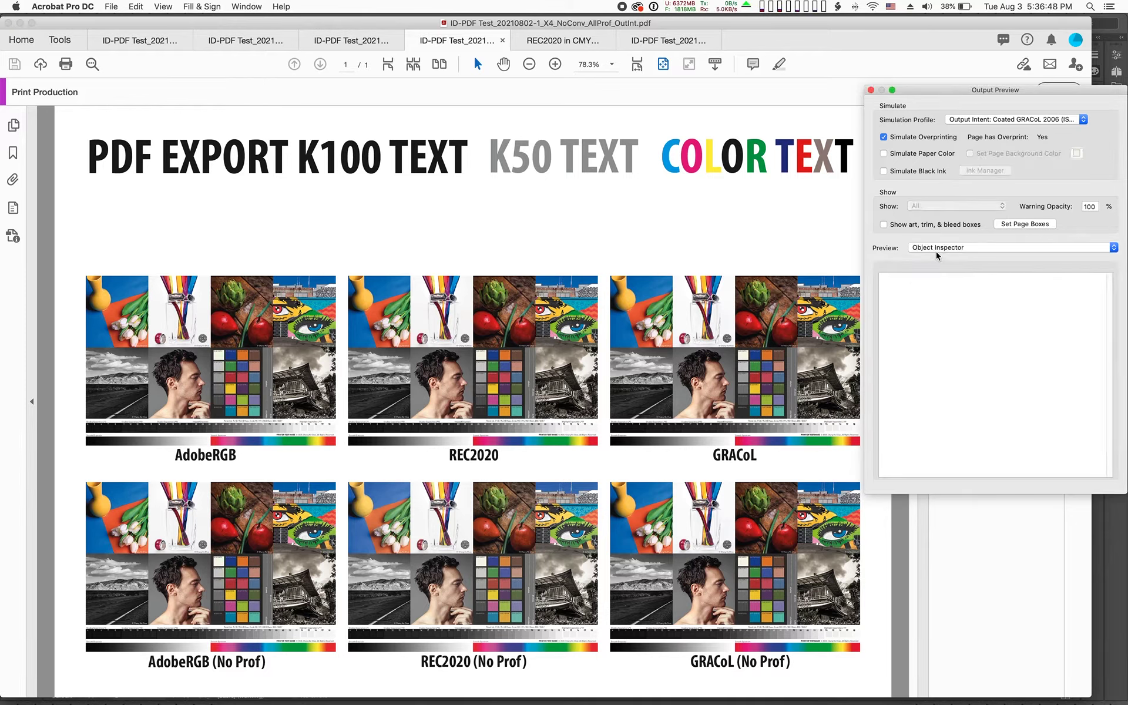
left_click(510, 319)
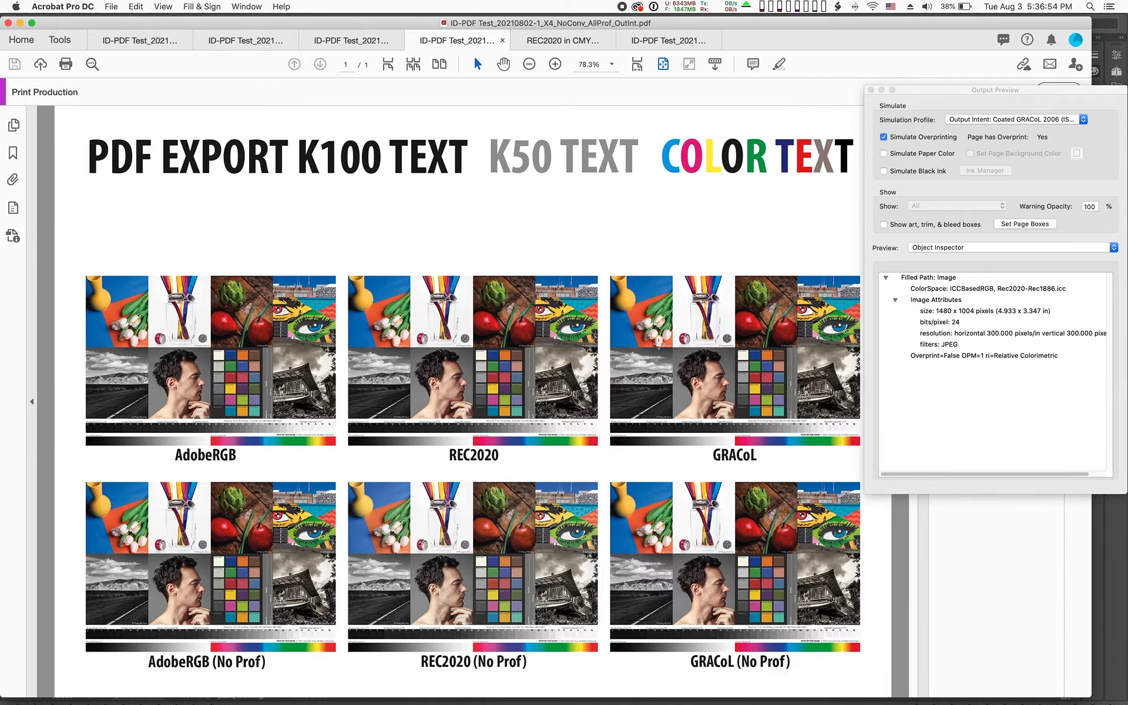
left_click(284, 299)
left_click_drag(989, 91, 990, 89)
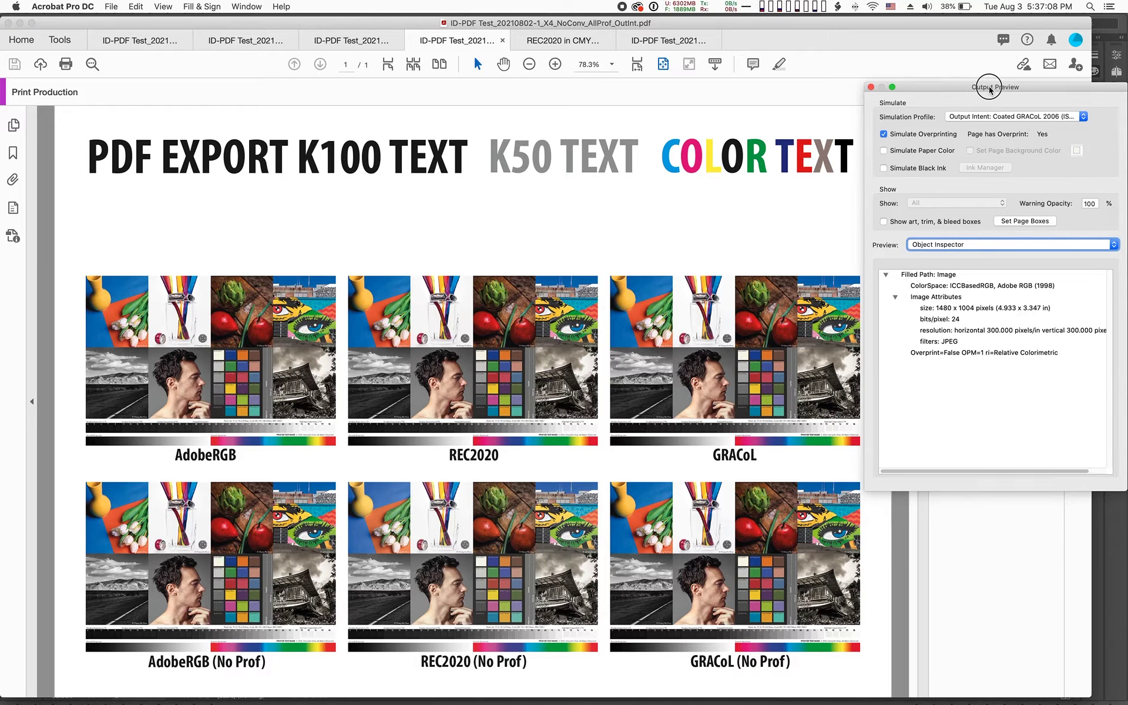
left_click_drag(952, 93, 959, 103)
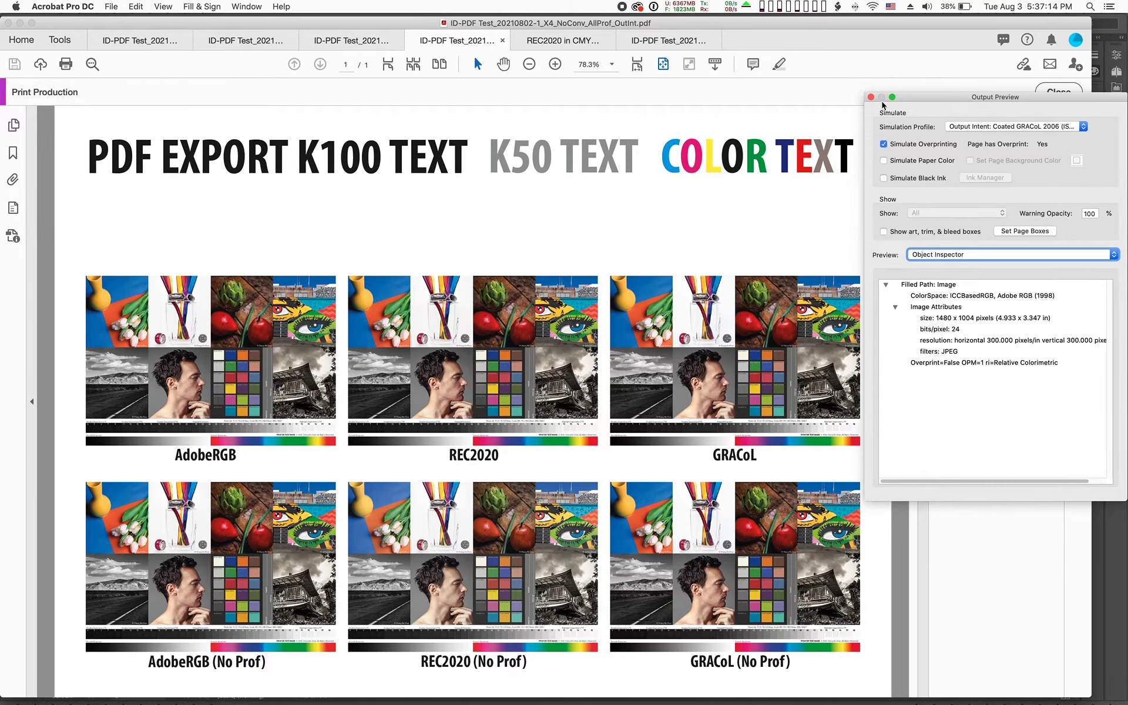
left_click(870, 97)
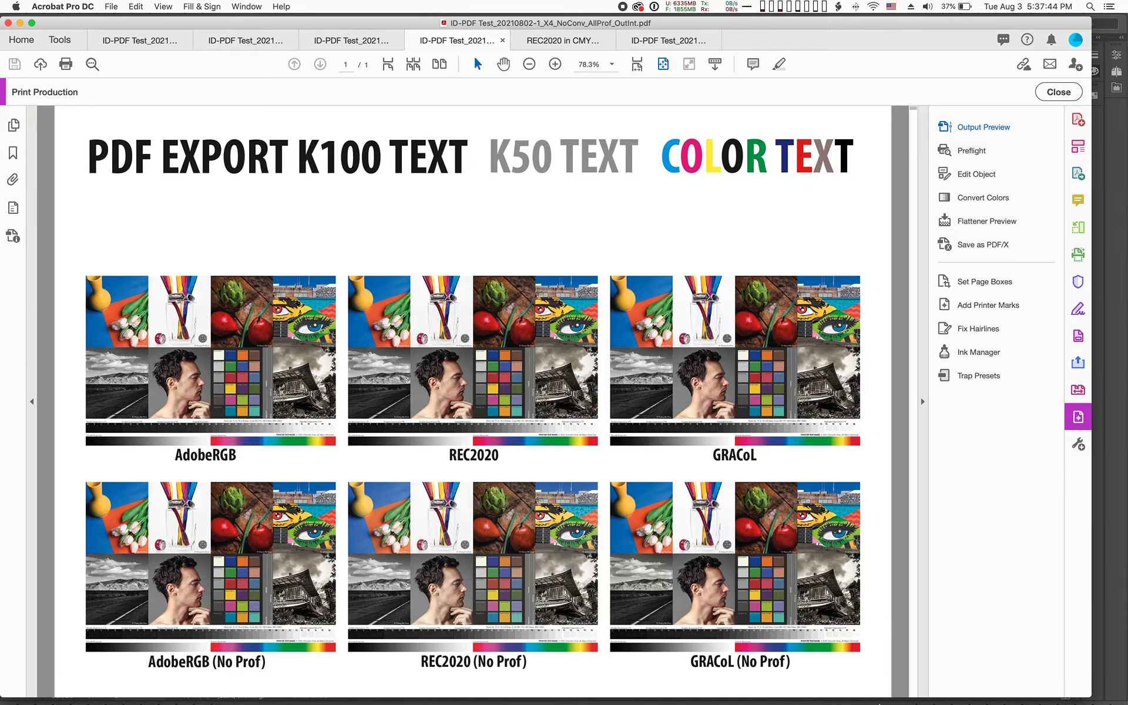
- Switch to InDesign and review the working spaces and color management policies in Color Settings, leaving without changes
mouse_move(705, 690)
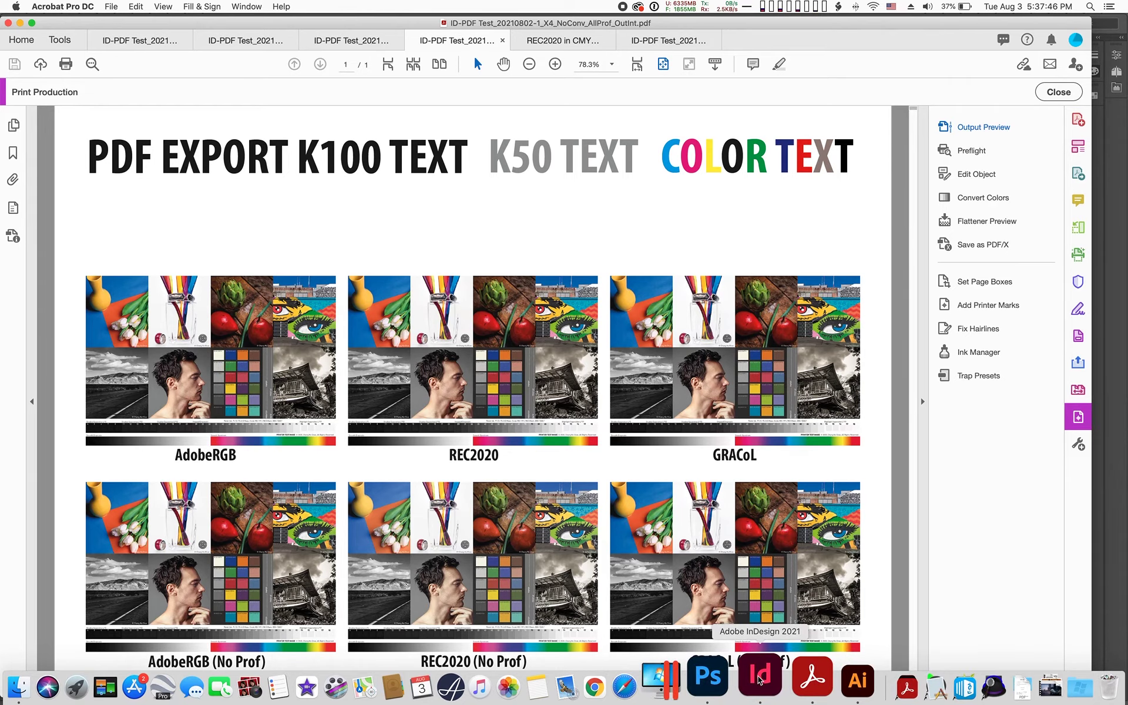
left_click(733, 677)
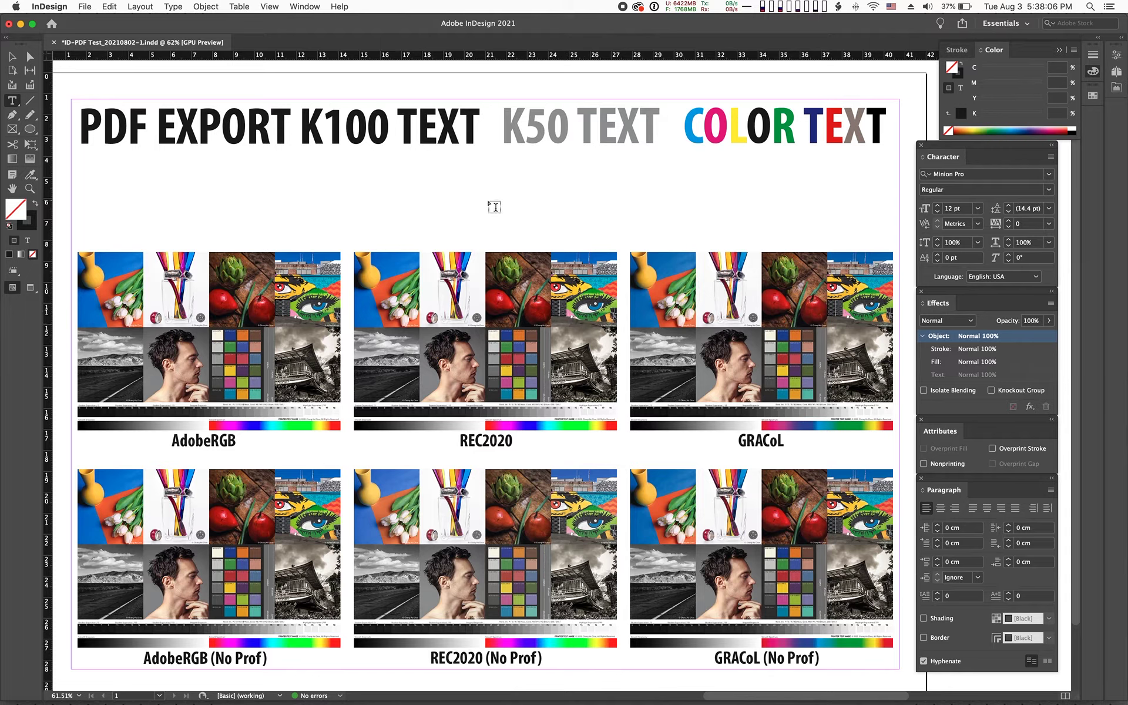
left_click(109, 7)
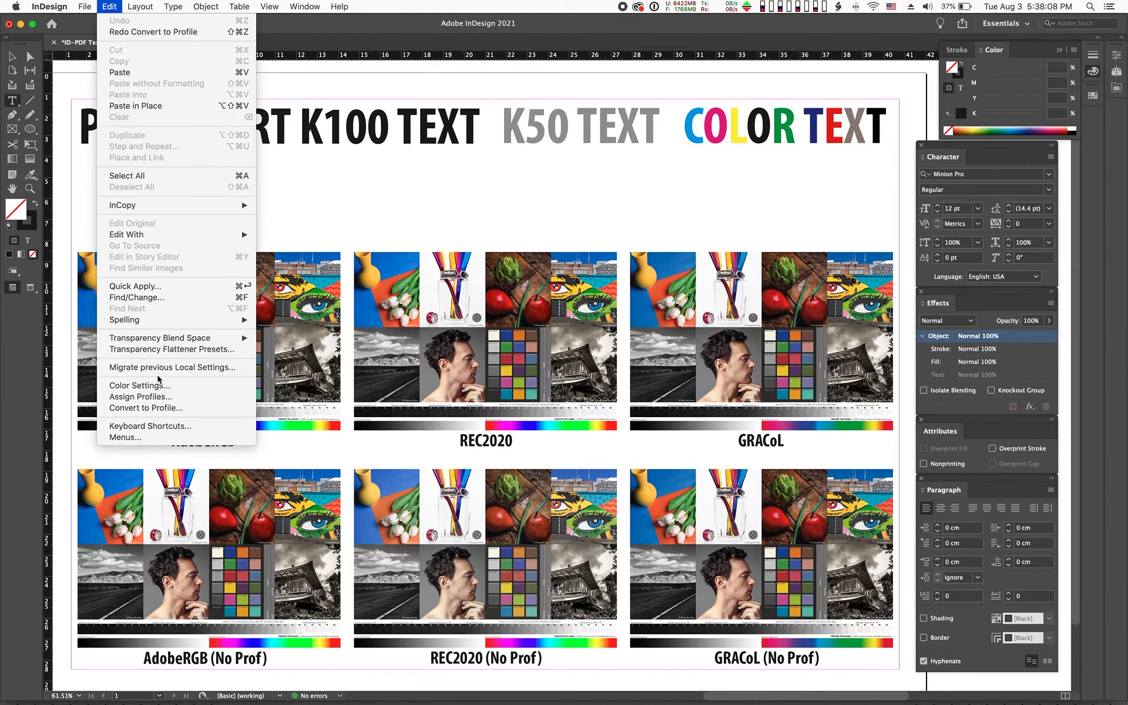
left_click(159, 386)
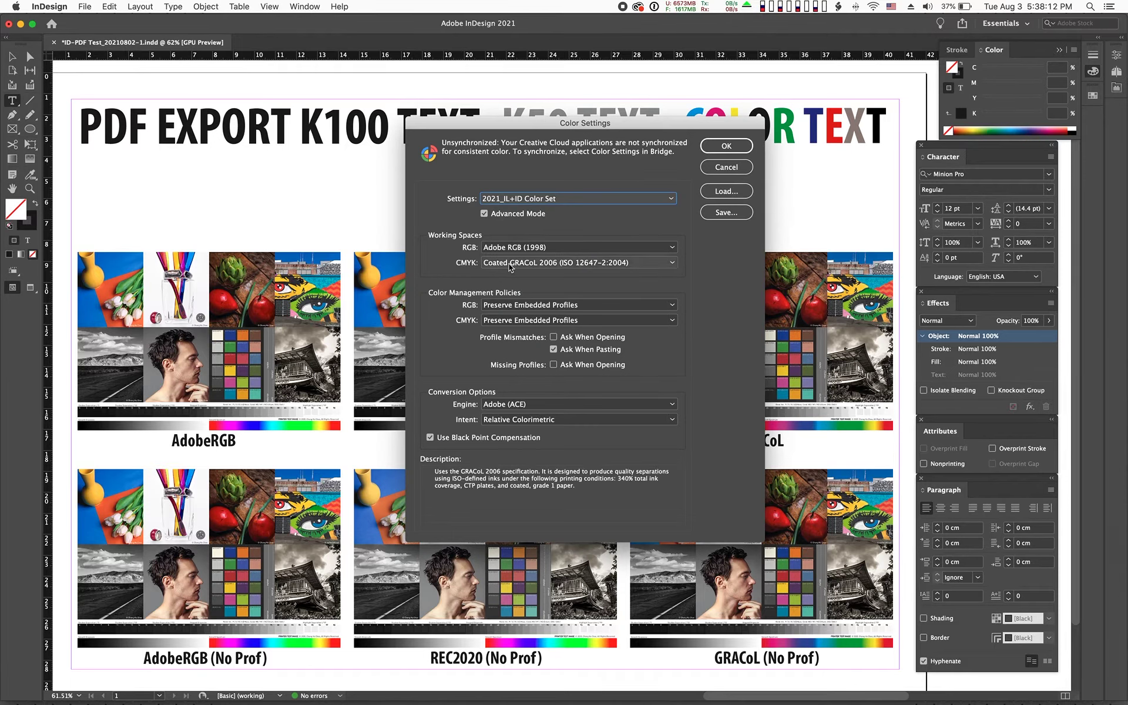
left_click(720, 168)
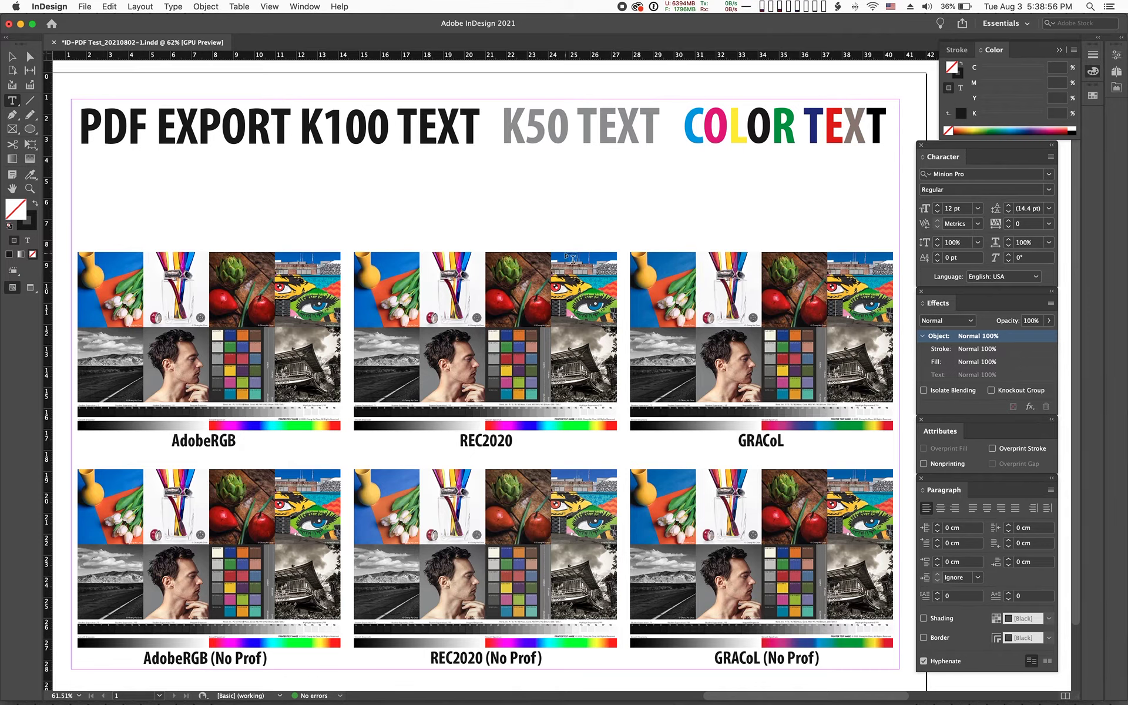
- Review the list of Adobe PDF export presets without starting an export
left_click(83, 4)
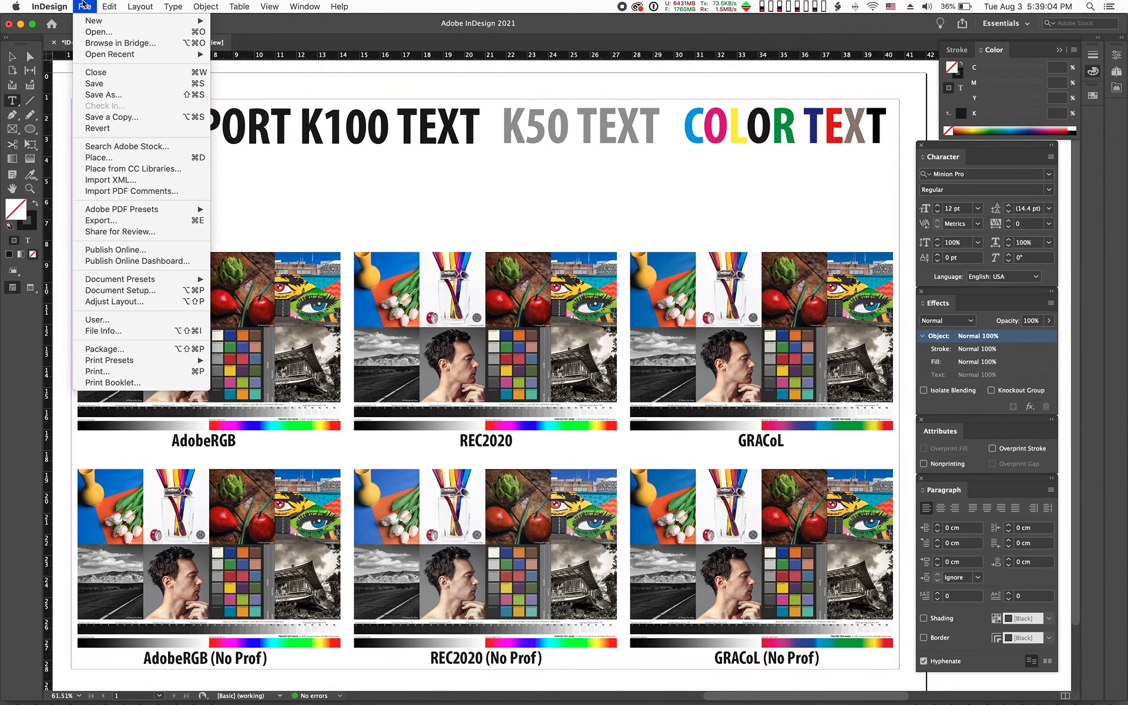
mouse_move(162, 213)
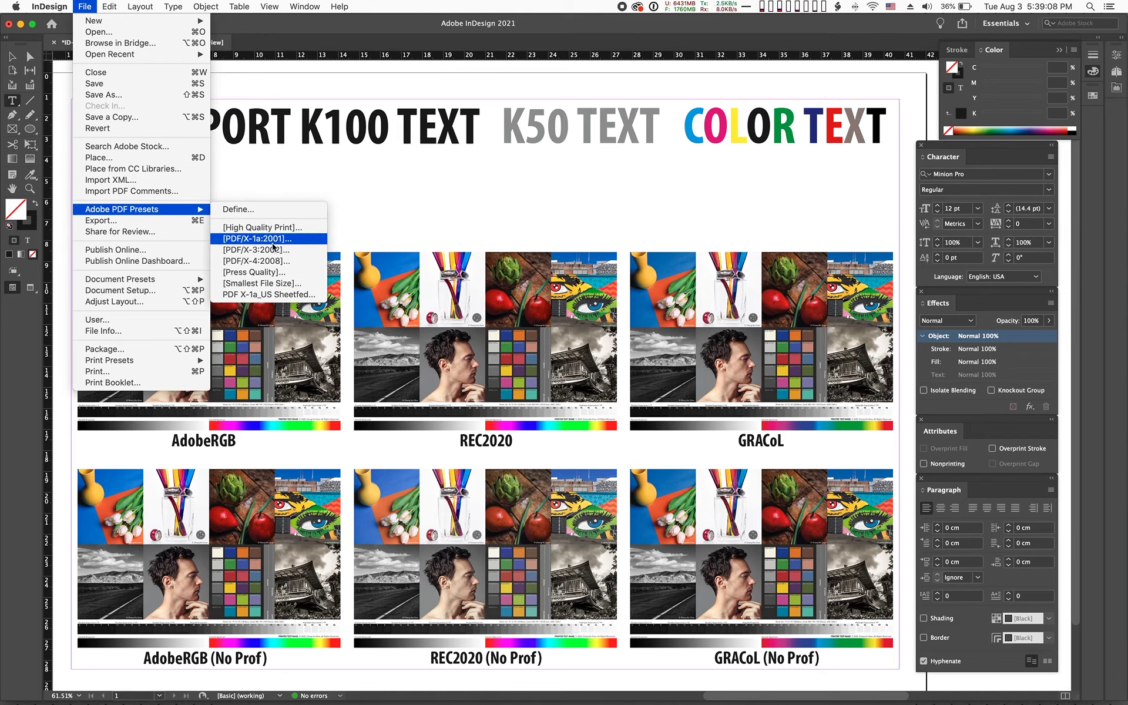
left_click(454, 214)
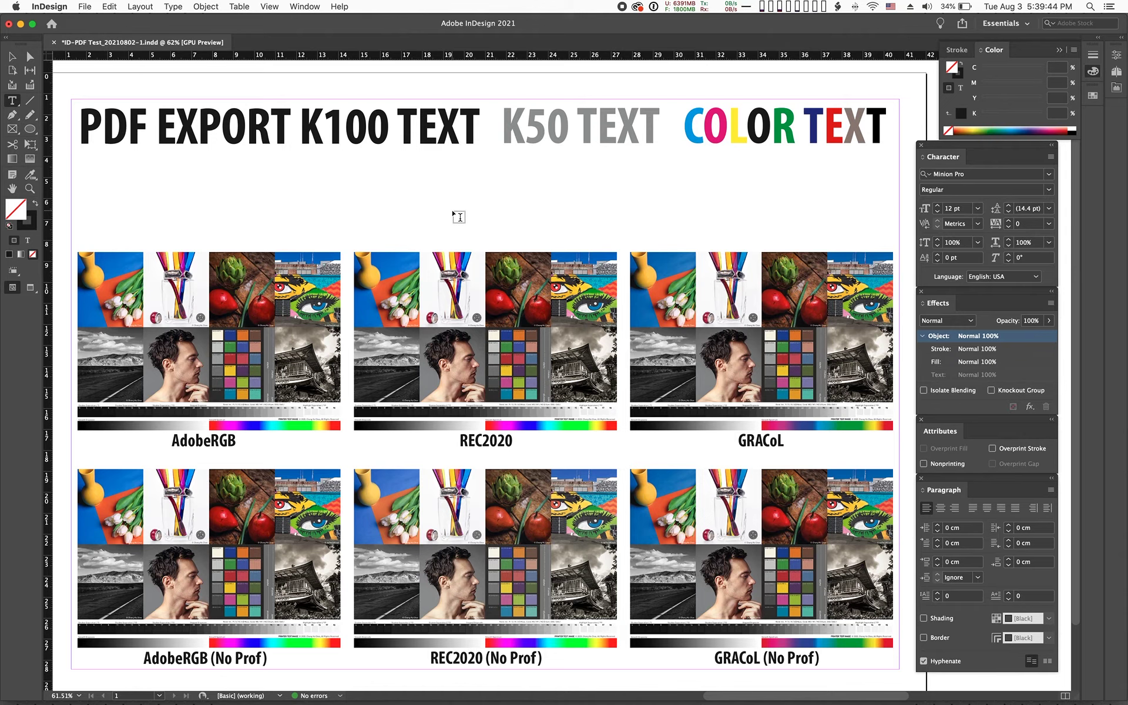
- Reopen Color Settings to check the RGB and CMYK setup once more, and cancel without changes
left_click(114, 6)
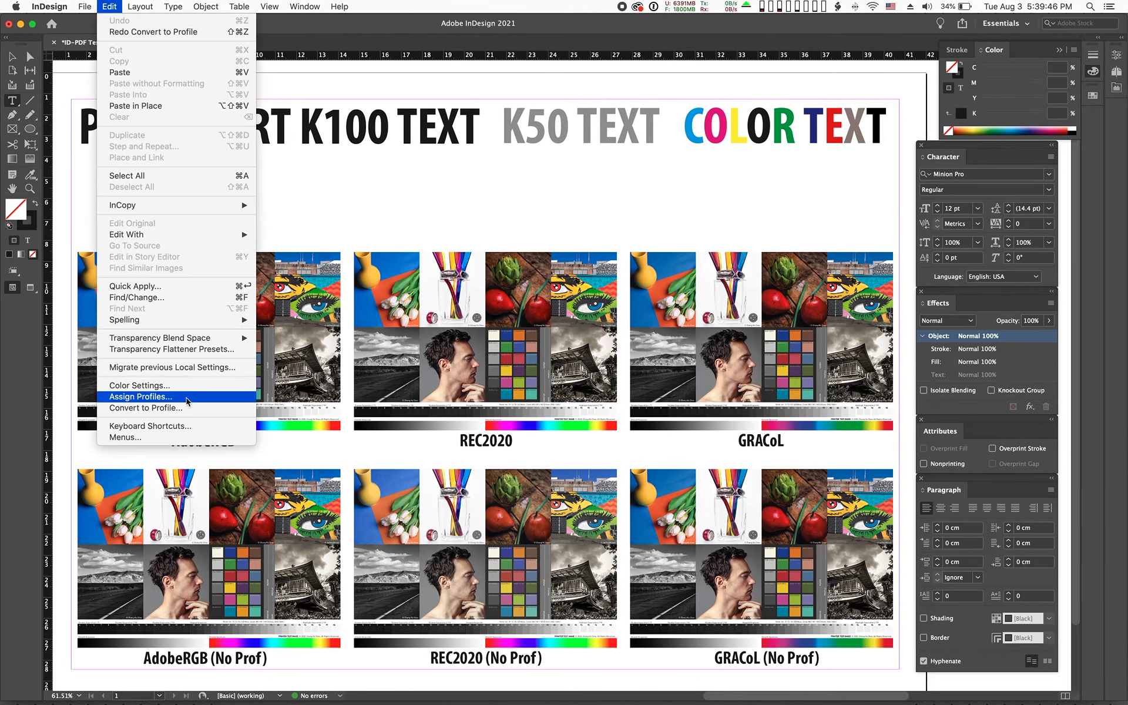
left_click(179, 385)
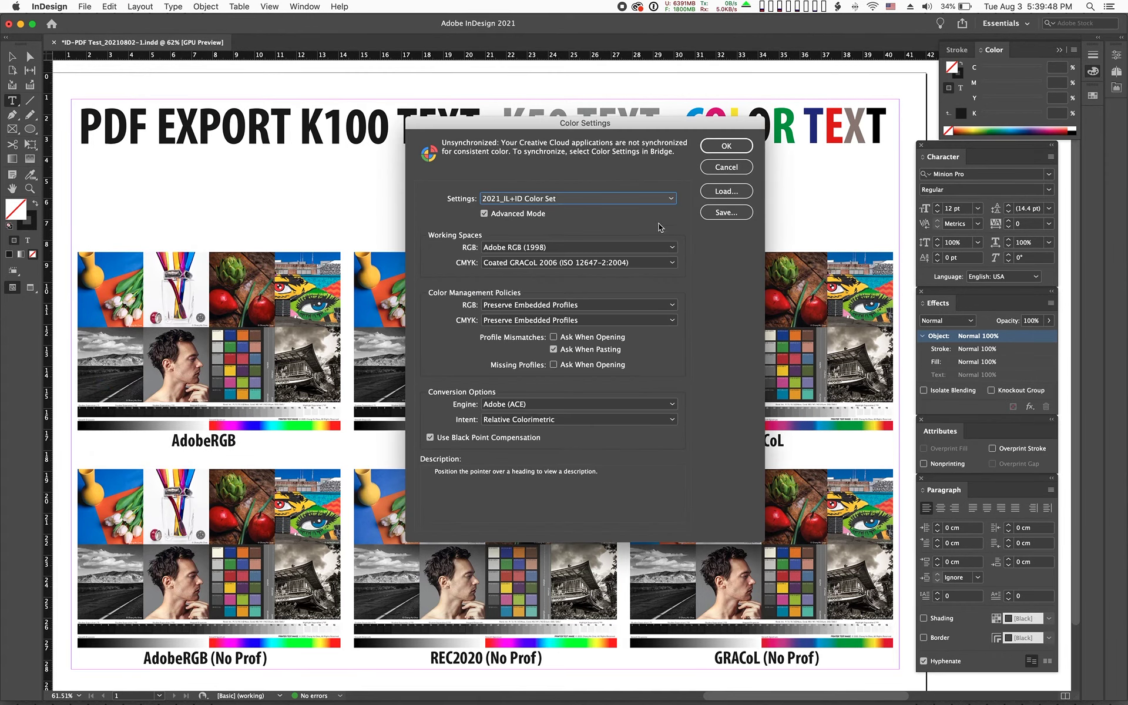
left_click(728, 170)
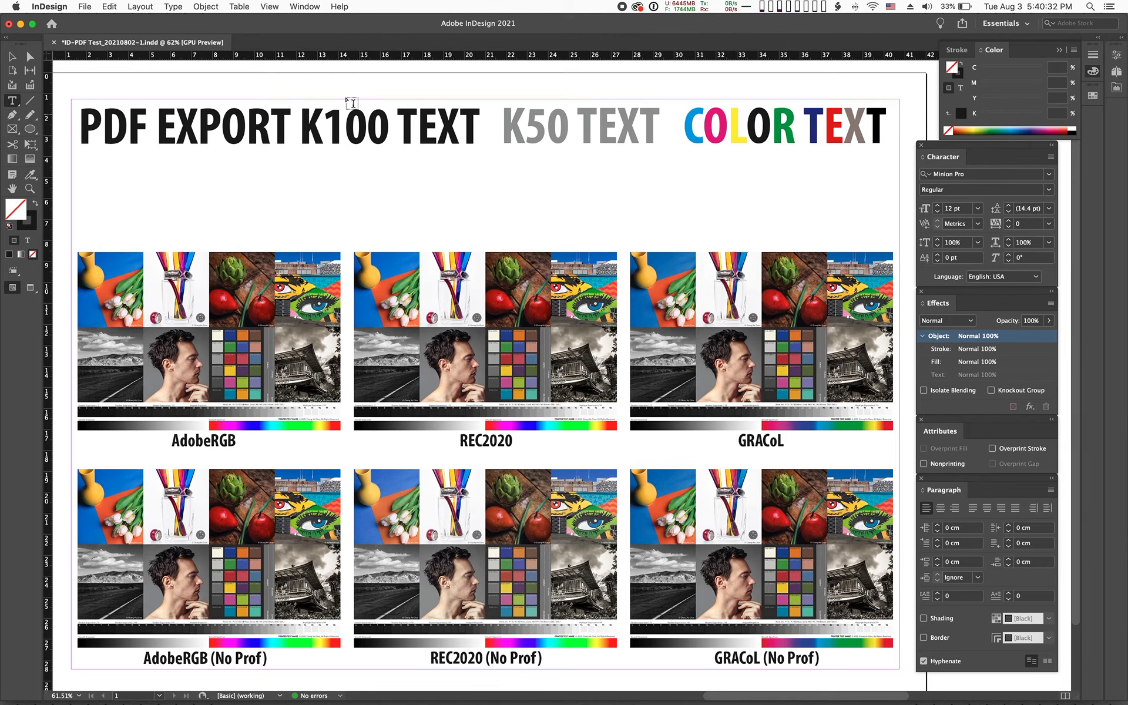
left_click(108, 6)
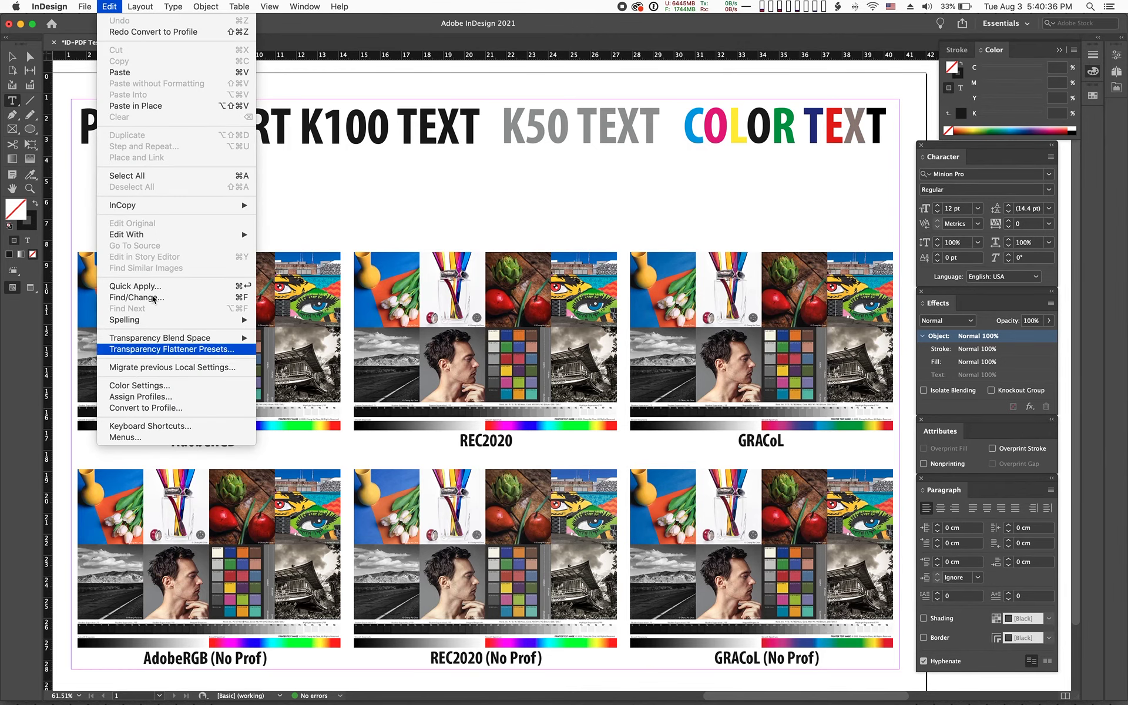
left_click(83, 6)
left_click(84, 6)
left_click(84, 6)
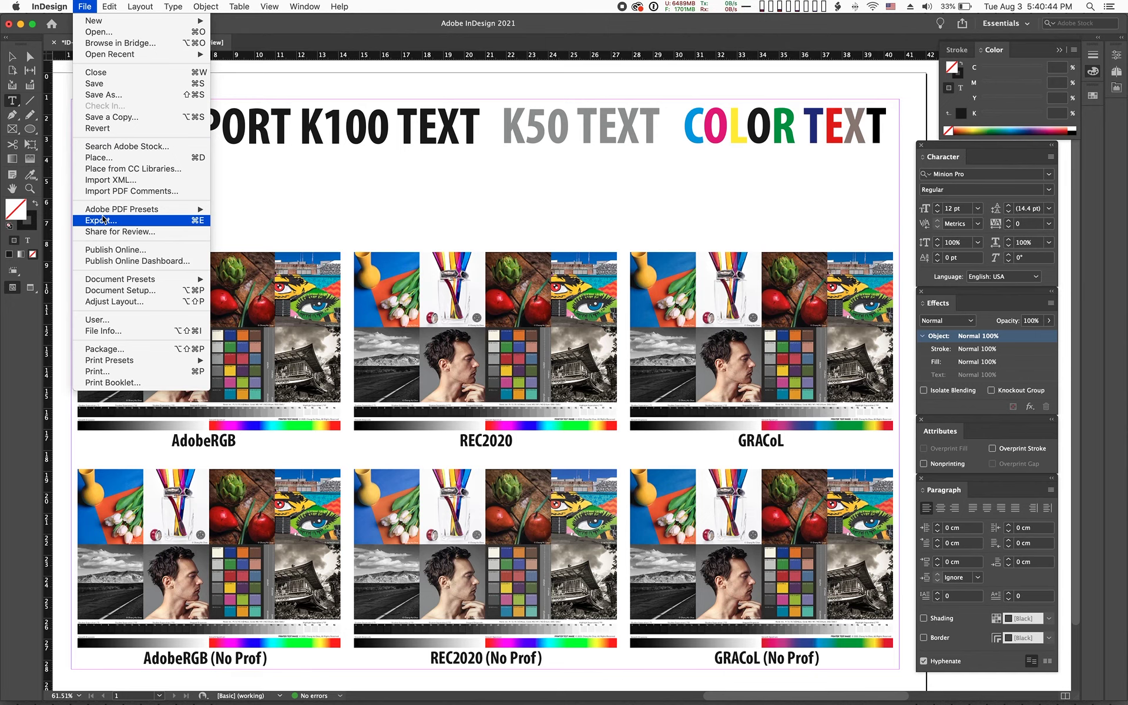
left_click(312, 197)
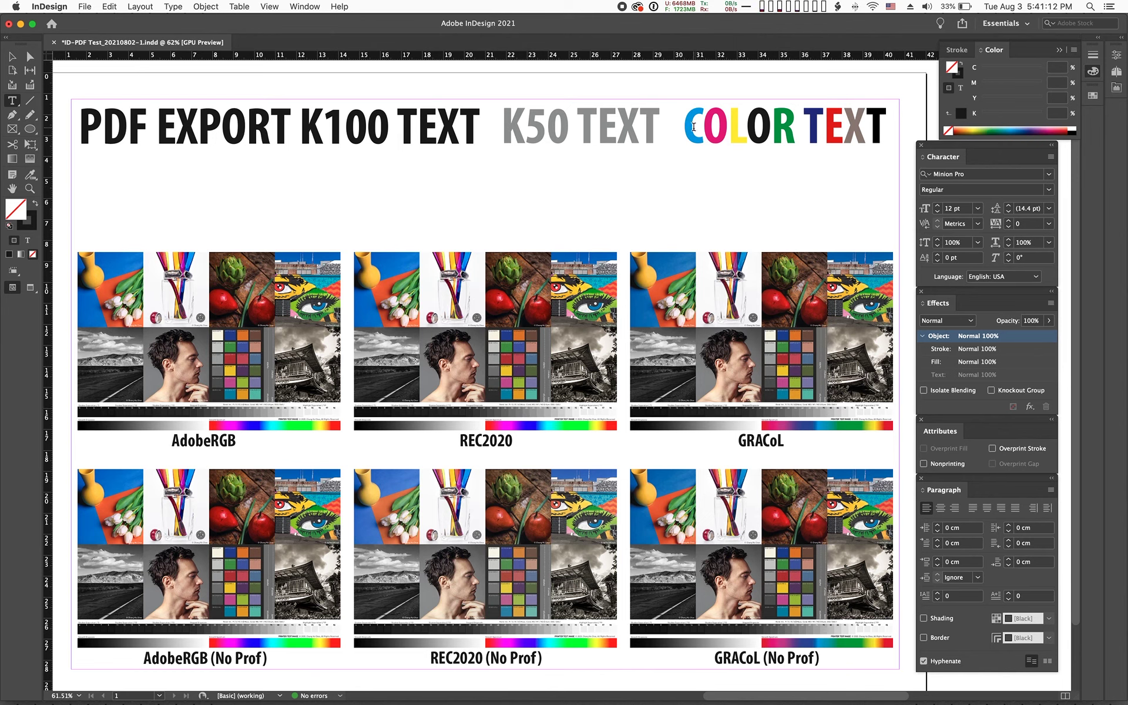
left_click(106, 6)
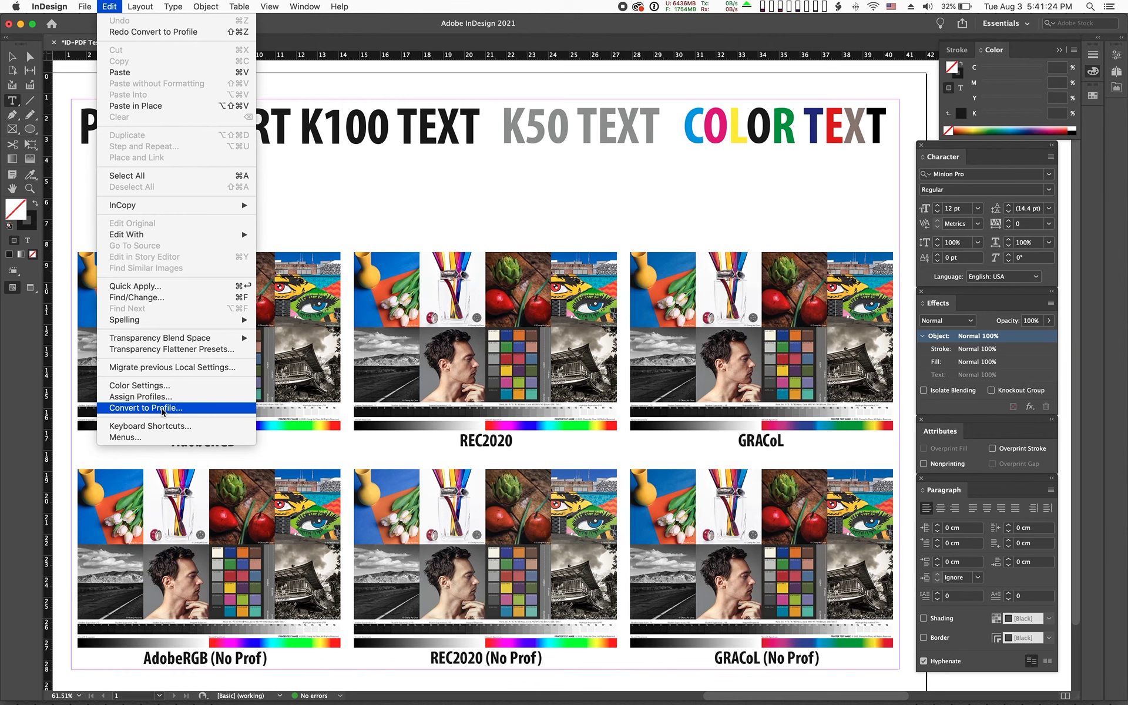
left_click(644, 188)
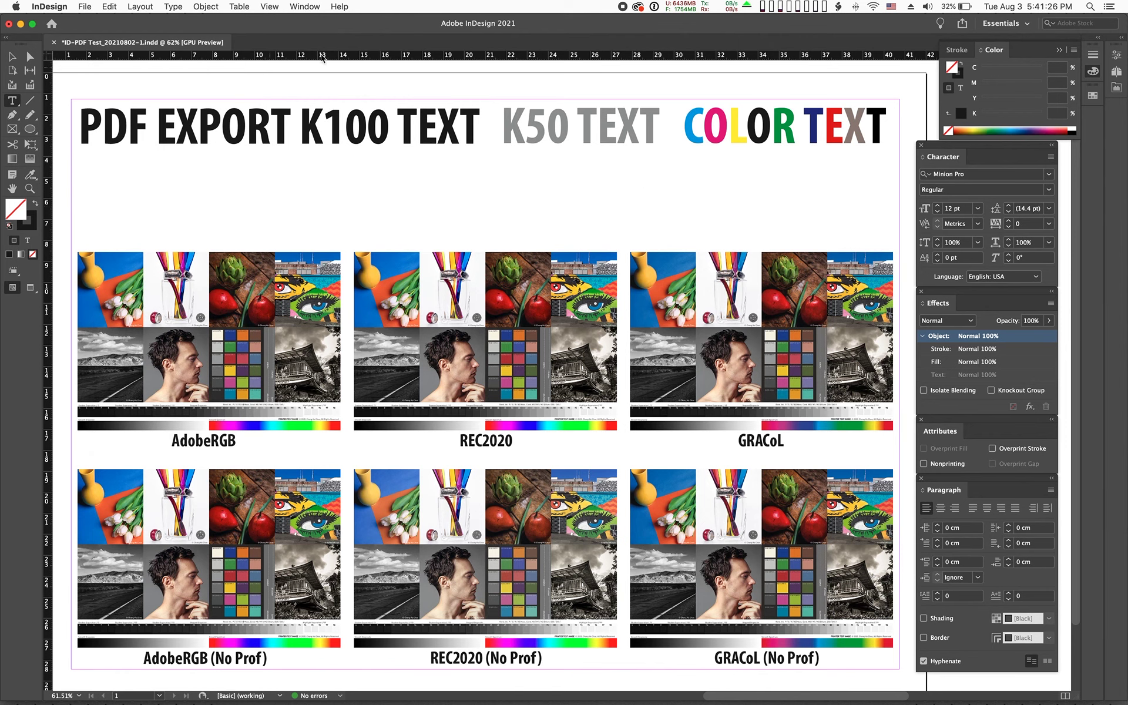